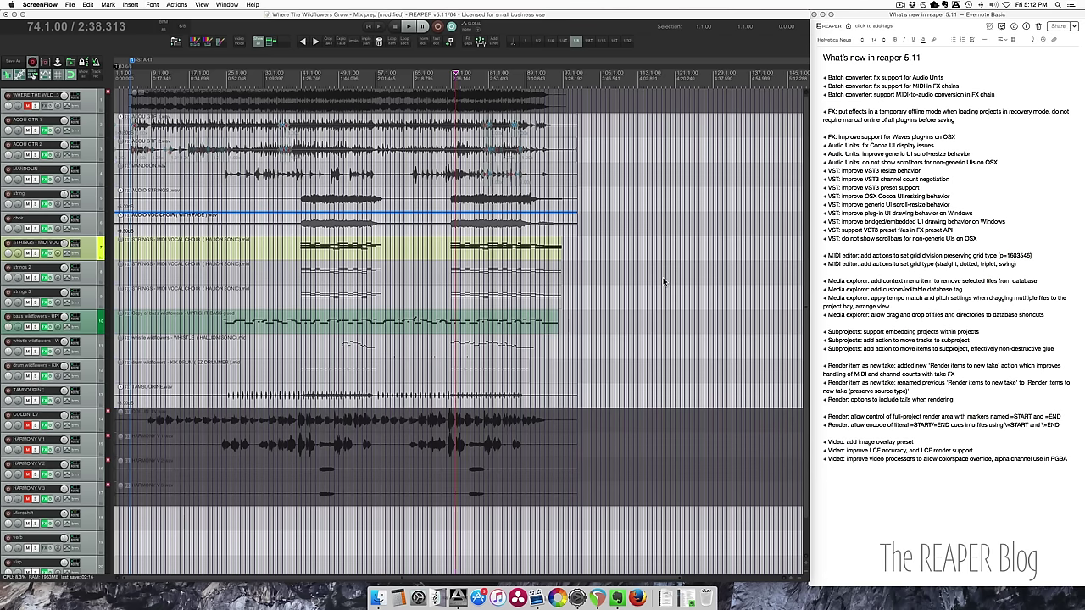
Step: Highlight the three batch converter entries in the Evernote release notes for 5.11, down to MIDI-to-audio conversion in FX chain
click(842, 97)
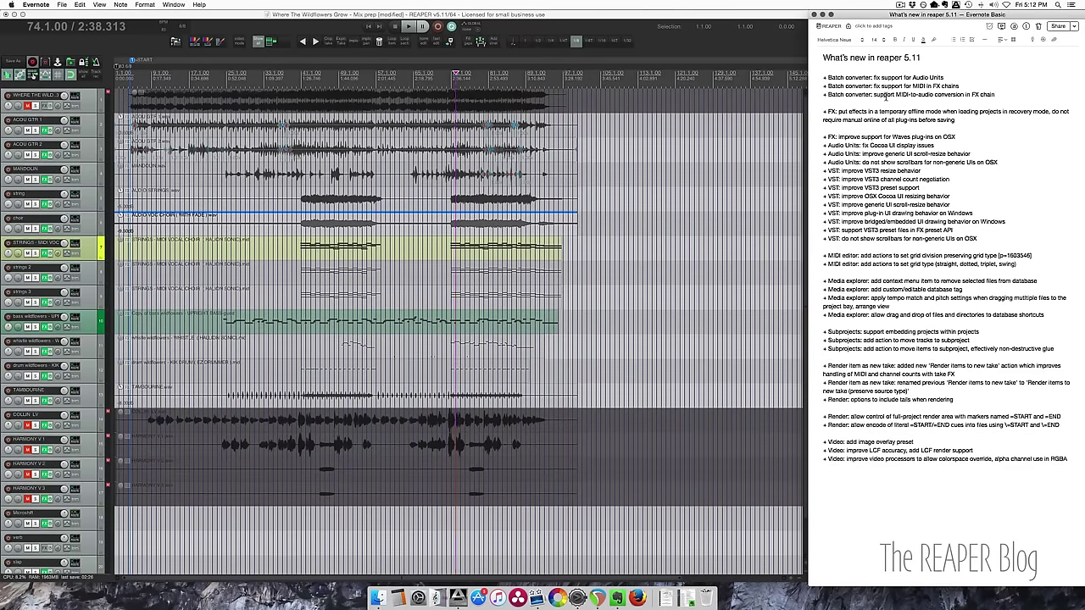
drag(872, 77, 898, 102)
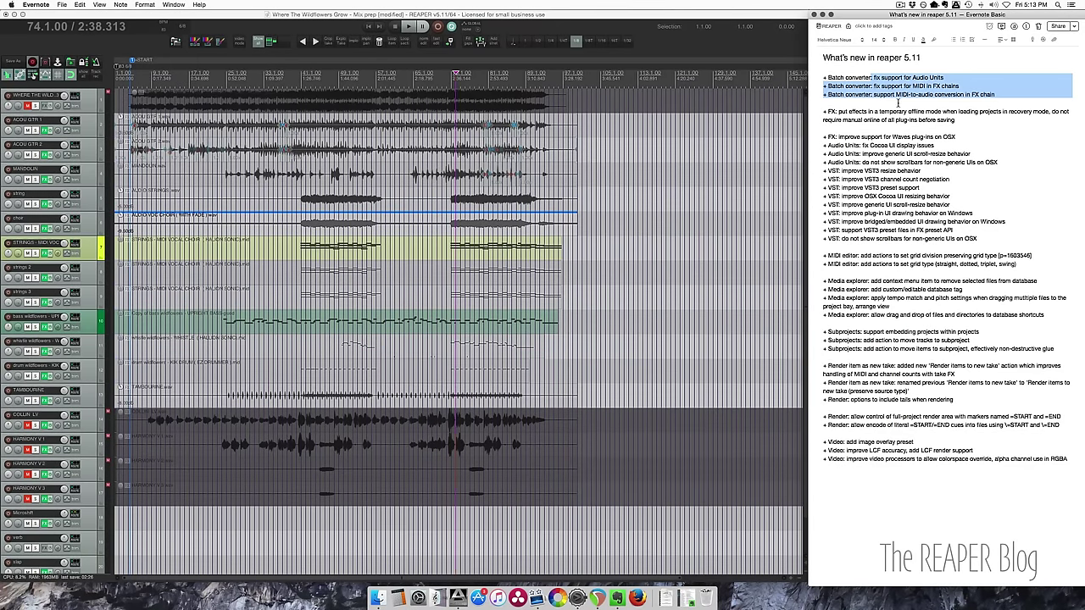
click(896, 106)
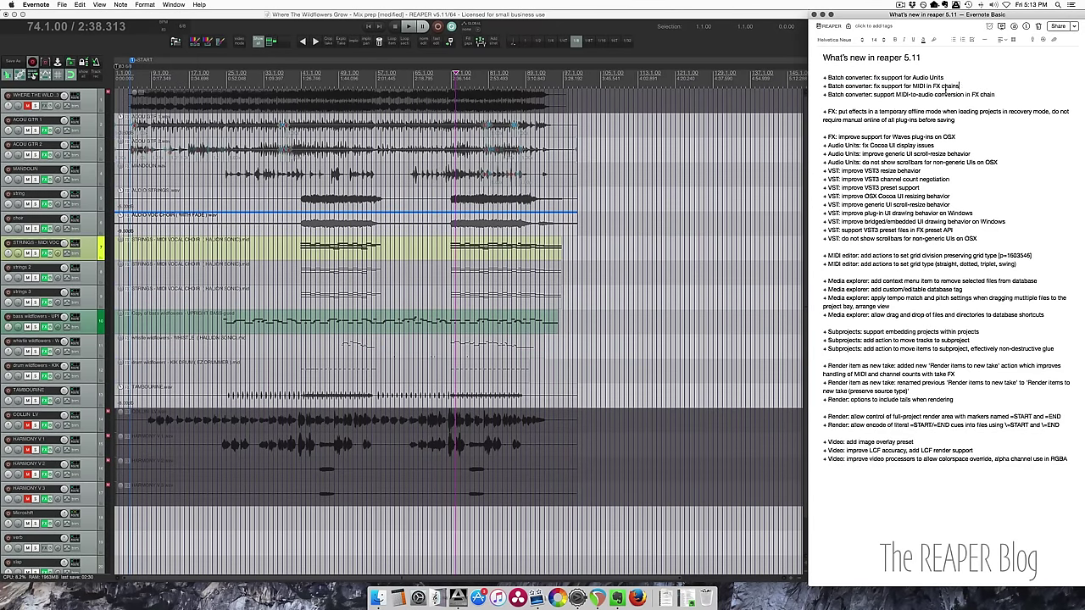
drag(964, 89, 947, 97)
click(937, 101)
drag(875, 95, 937, 101)
Step: Switch to REAPER and open the Batch File/Item Converter over the arrange view
click(296, 180)
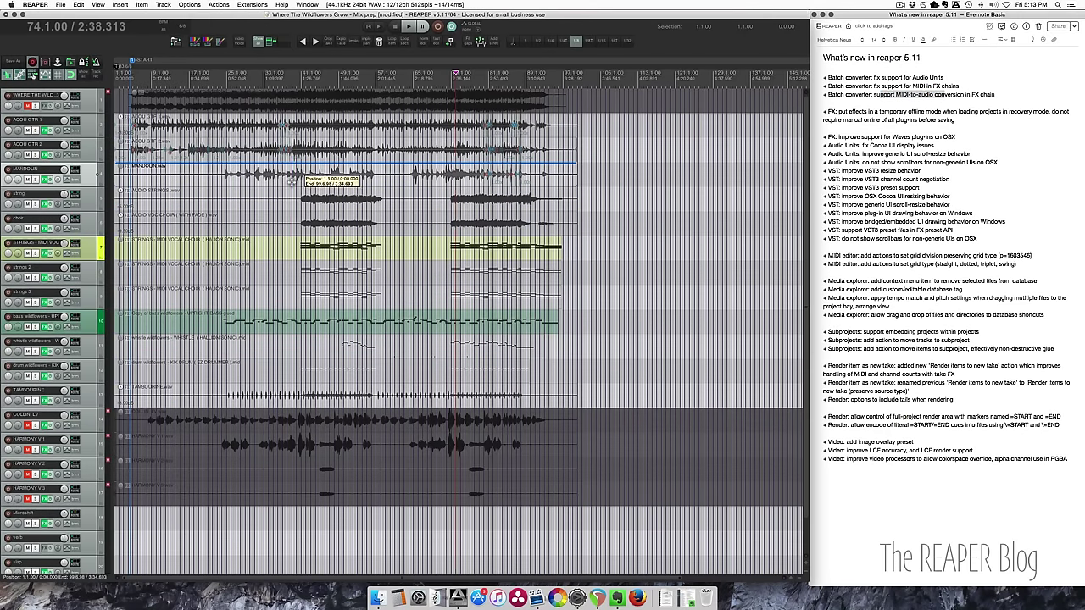
click(96, 5)
mouse_move(62, 5)
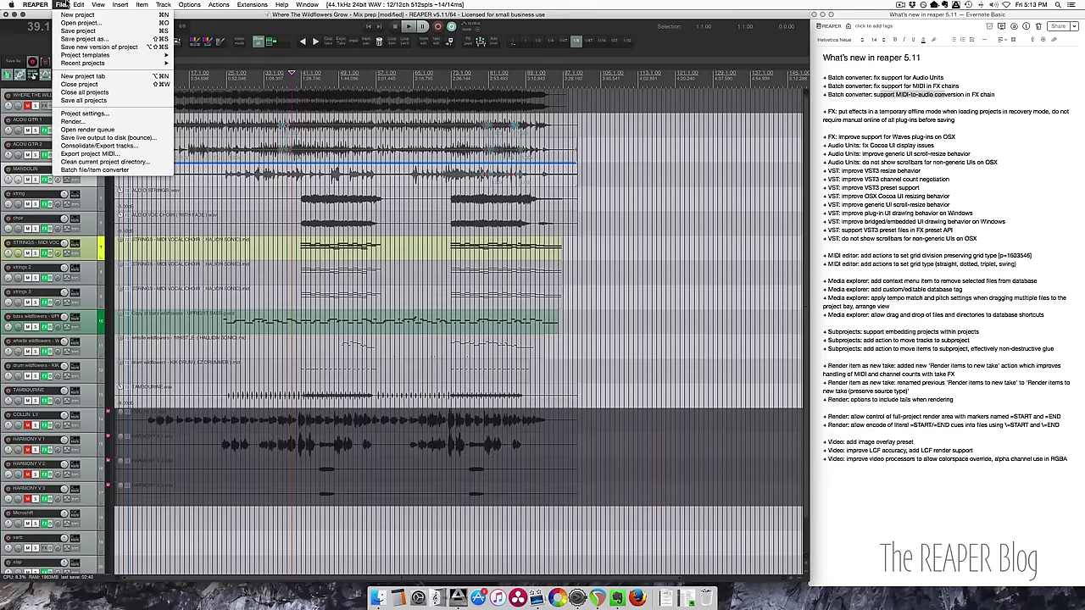
click(120, 172)
drag(242, 201, 242, 193)
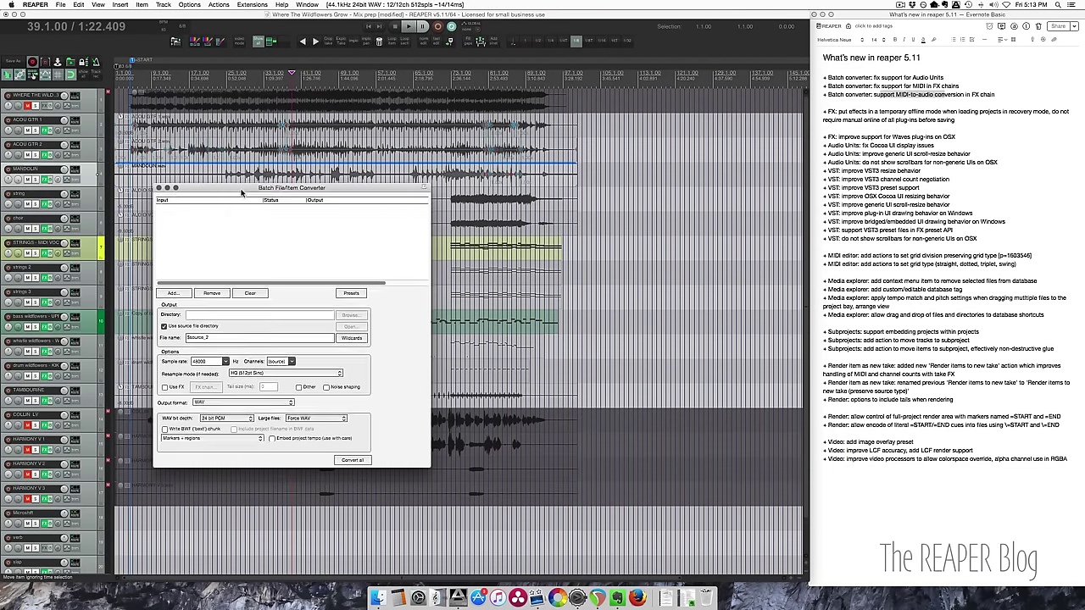
Step: Add the ACOU GTR 1 and ACOU GTR 2 media items to the batch converter's input list
click(245, 122)
shift+click(244, 147)
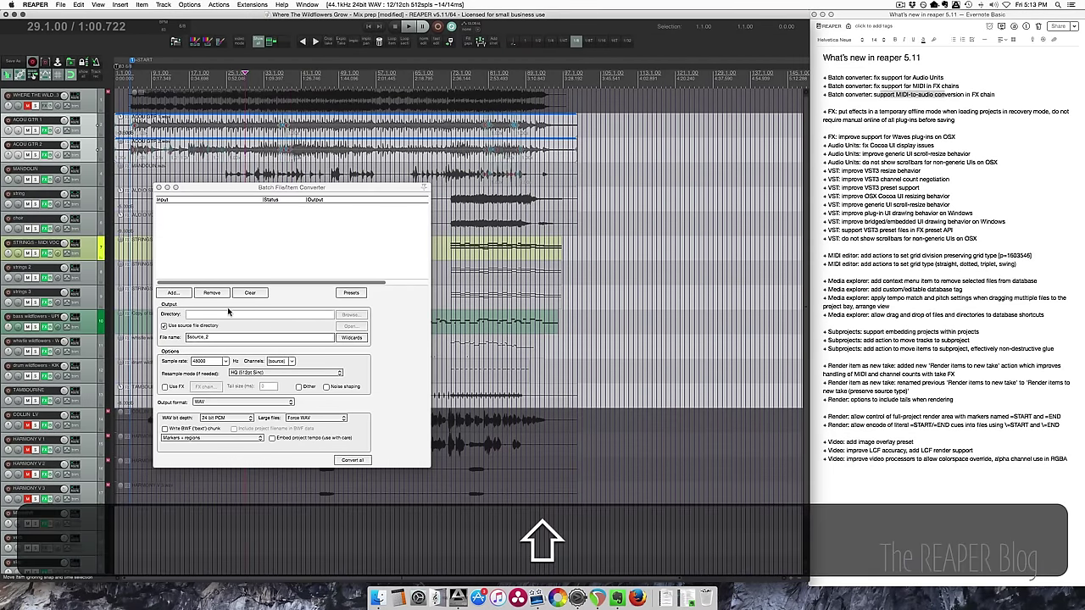
click(178, 294)
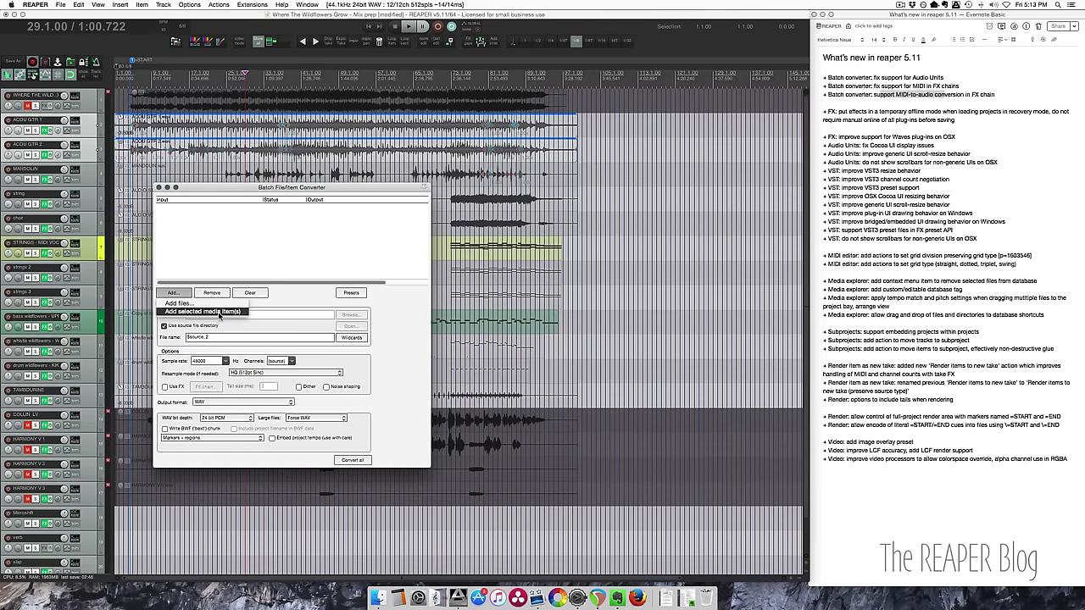
click(219, 312)
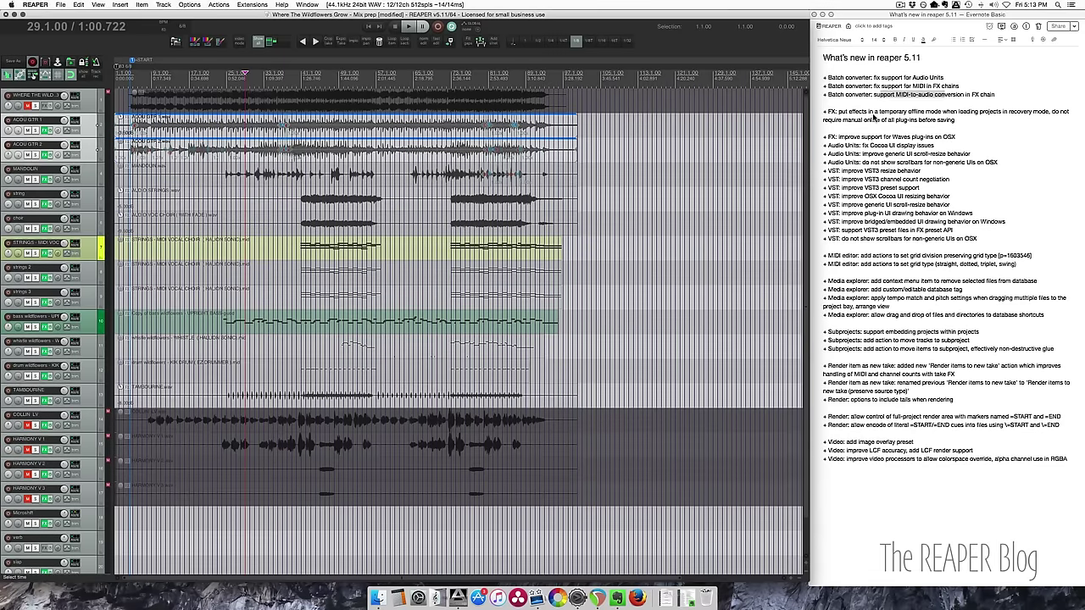
Step: Highlight the recovery mode note, then open Where The Wildflowers Grow - Mix 1.RPP in a new project tab with FX offline
click(849, 117)
triple_click(874, 124)
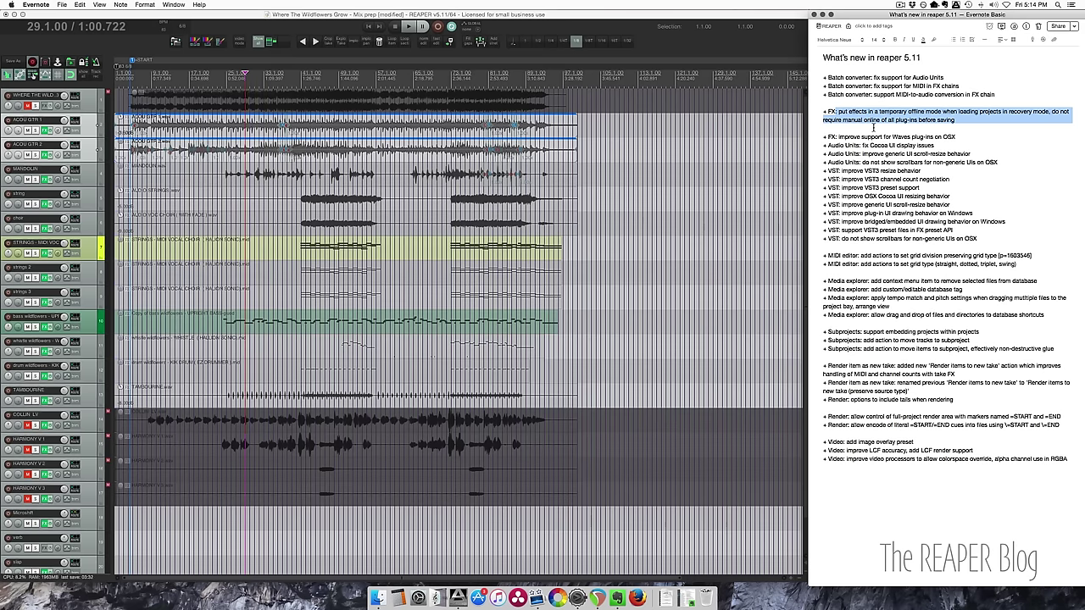
click(227, 172)
key(super+o)
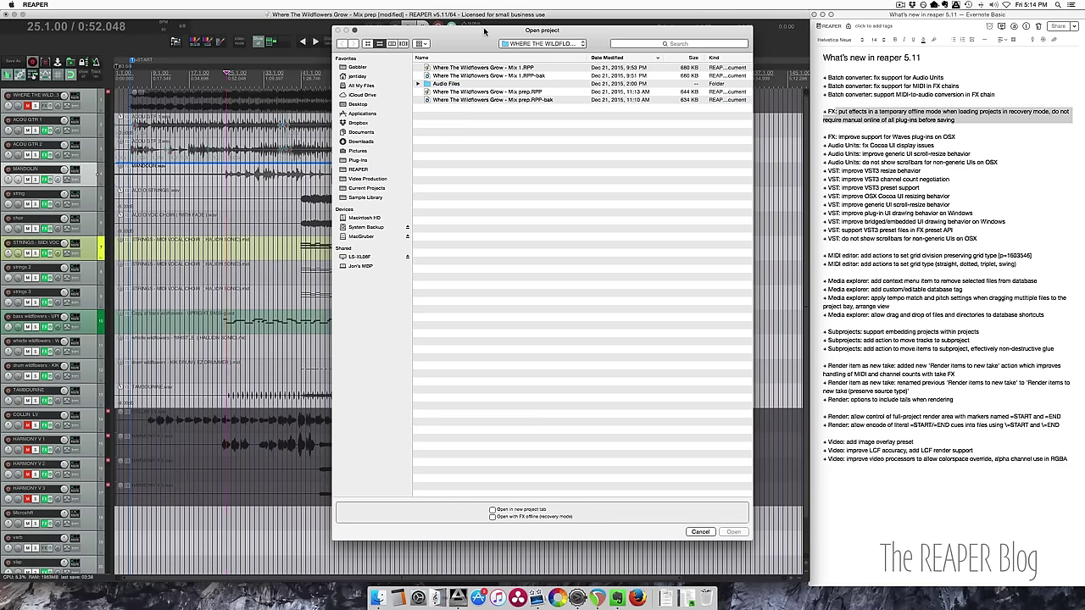
click(545, 69)
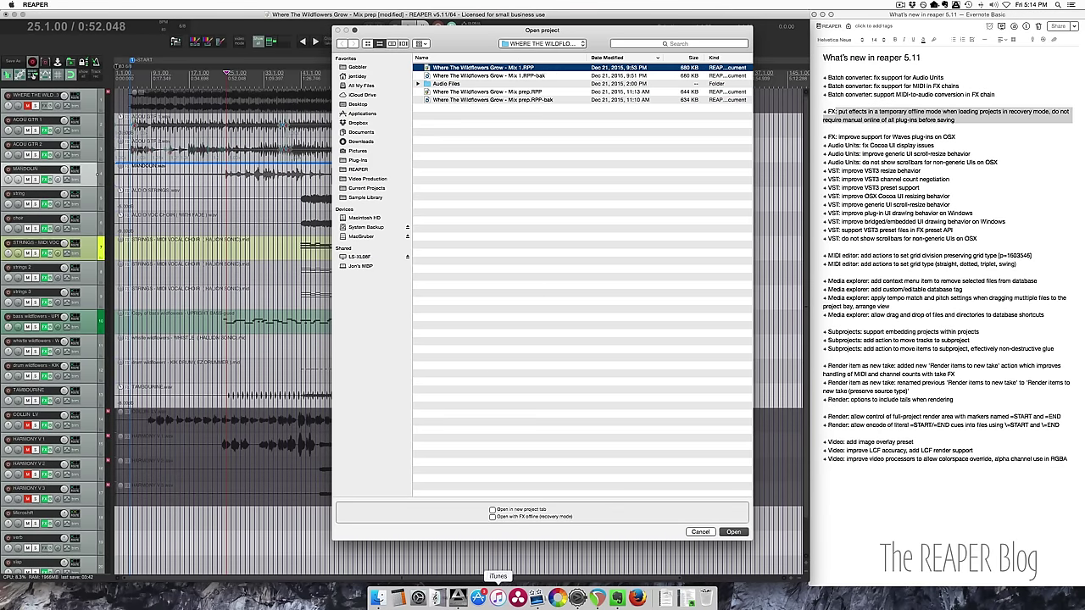
click(530, 511)
click(534, 516)
click(733, 533)
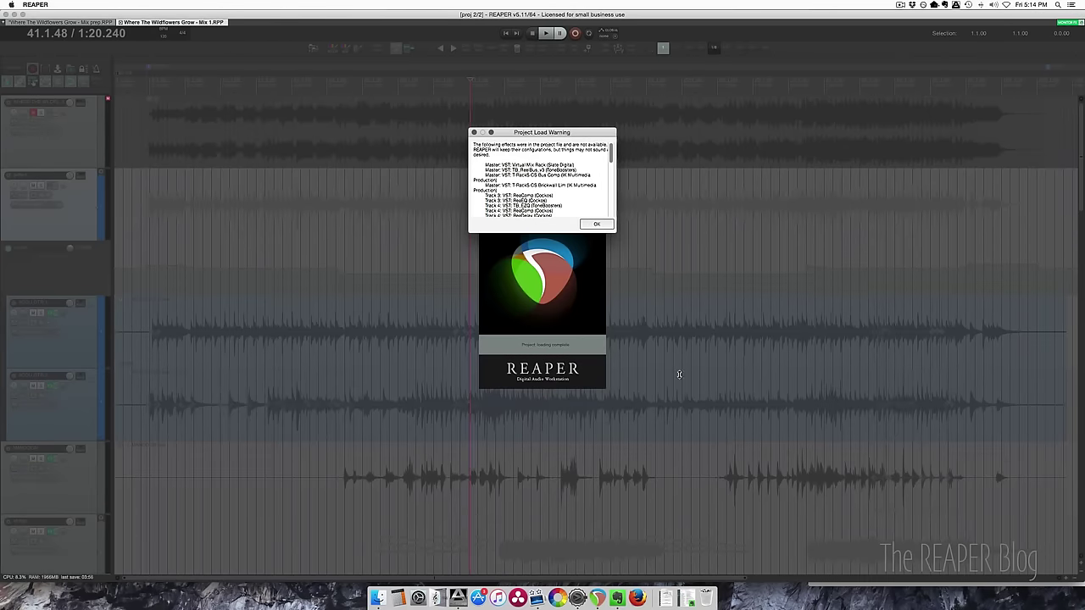
click(597, 224)
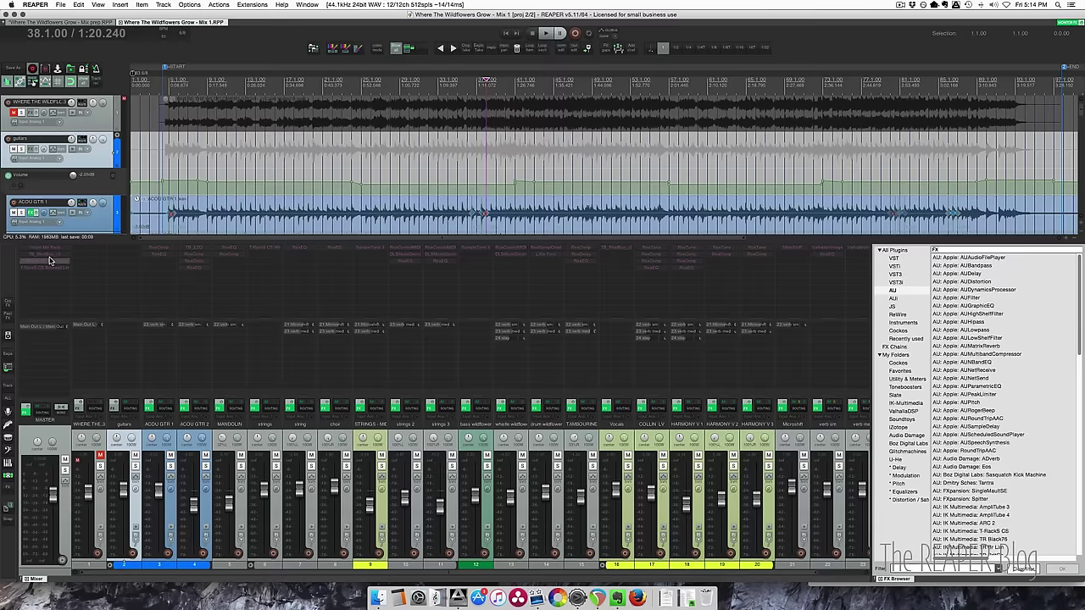
Step: Check the offline state of the T-RackS CS Bus Comp effect on the master track
right_click(50, 260)
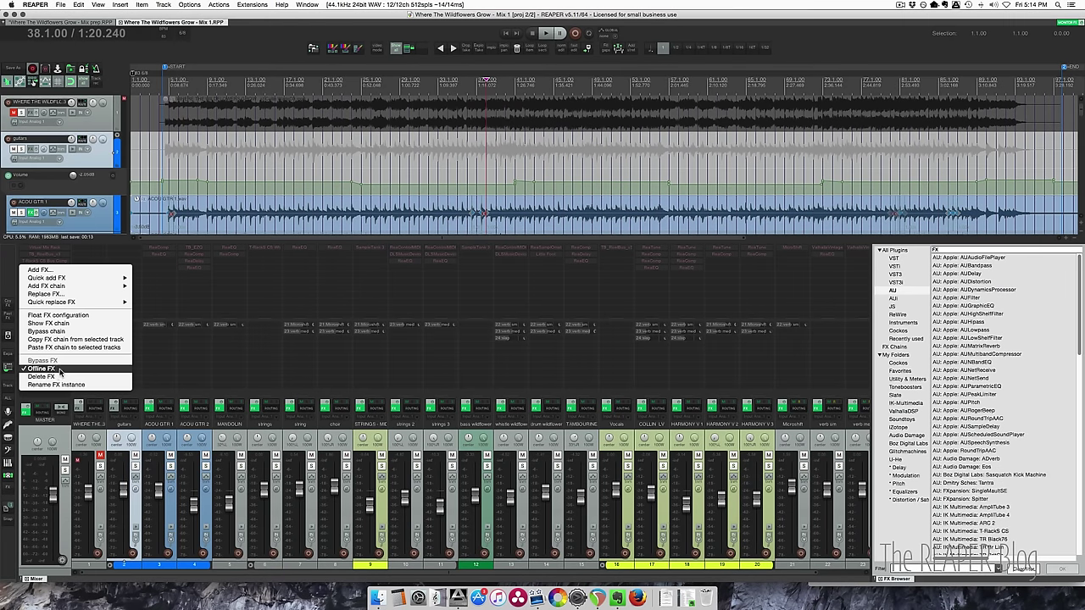
click(5, 285)
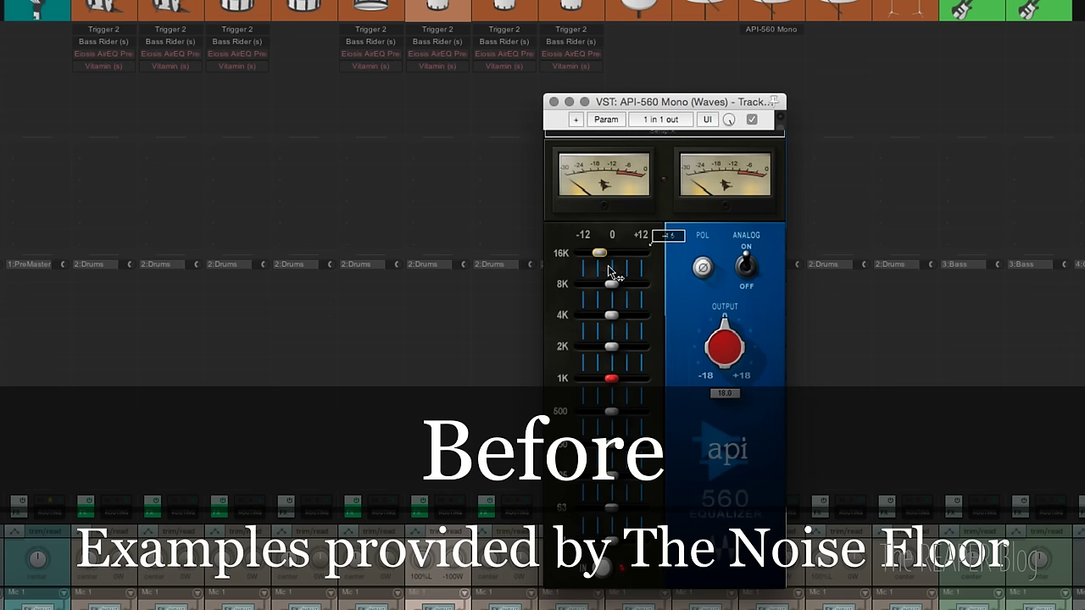
Step: Widen the API-560 Mono plug-in window to demonstrate how its interface handles resizing
mouse_move(607, 265)
mouse_down()
mouse_move(588, 265)
mouse_move(611, 258)
mouse_up()
drag(786, 242, 858, 236)
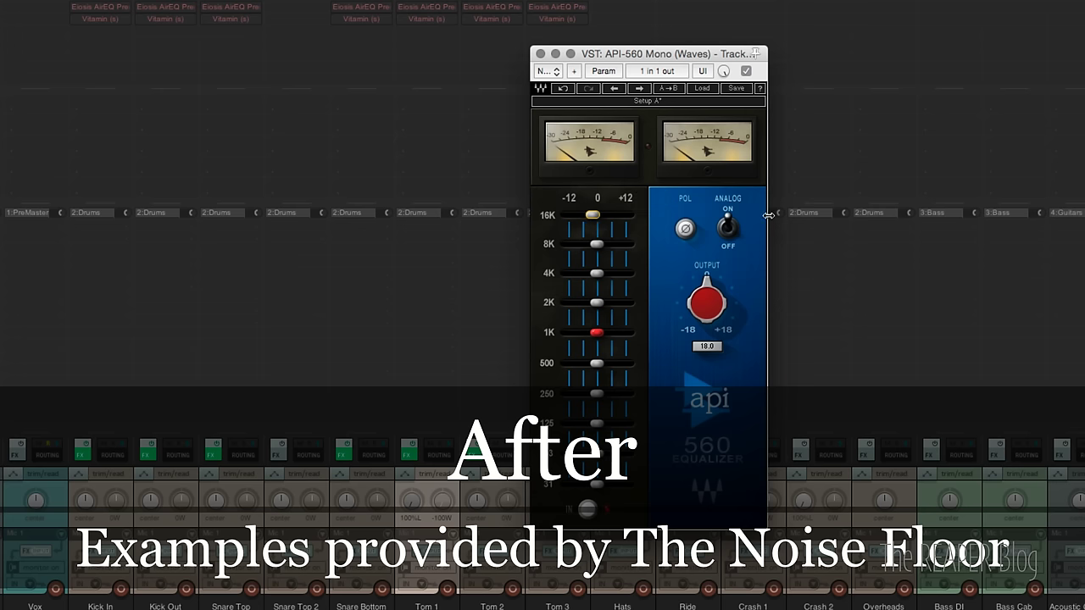
drag(767, 218, 840, 218)
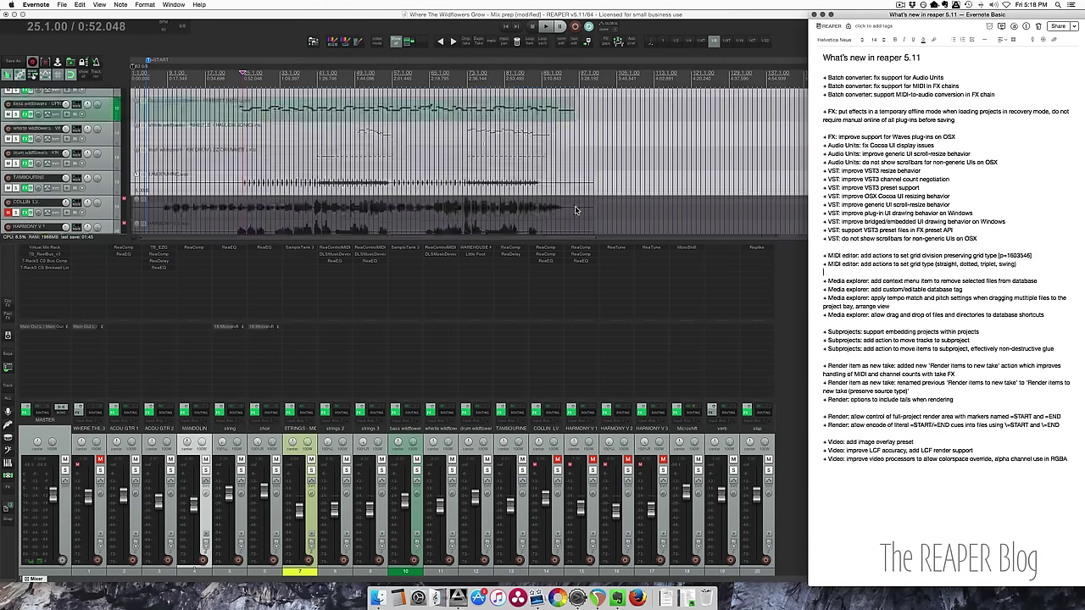
Step: Open the KIK DRUM MIDI item on the drum wildflowers track in the MIDI editor
scroll(337, 180, down, 8)
click(272, 170)
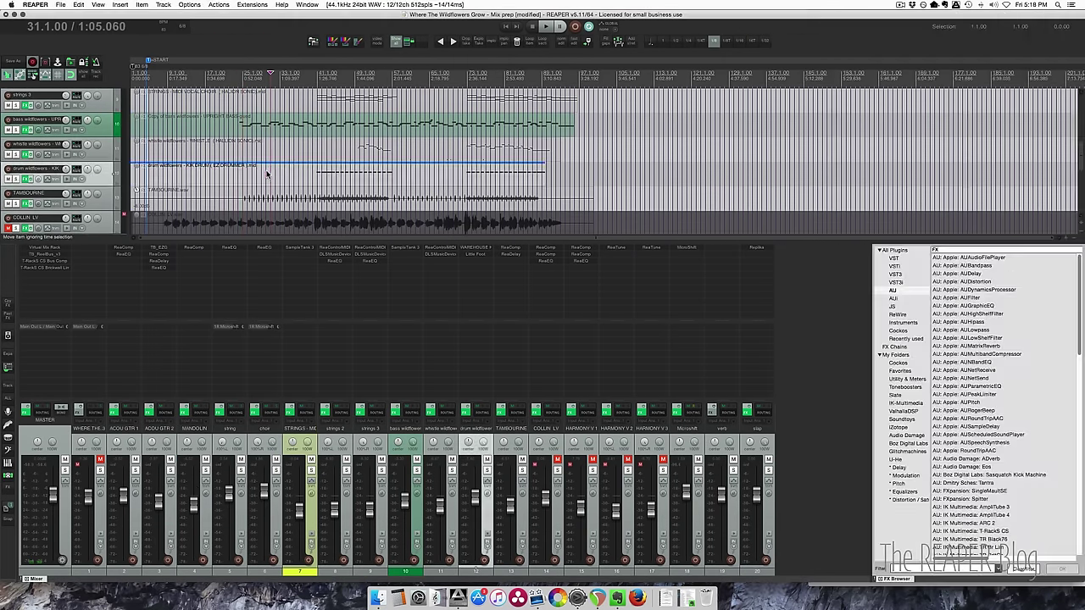
double_click(271, 169)
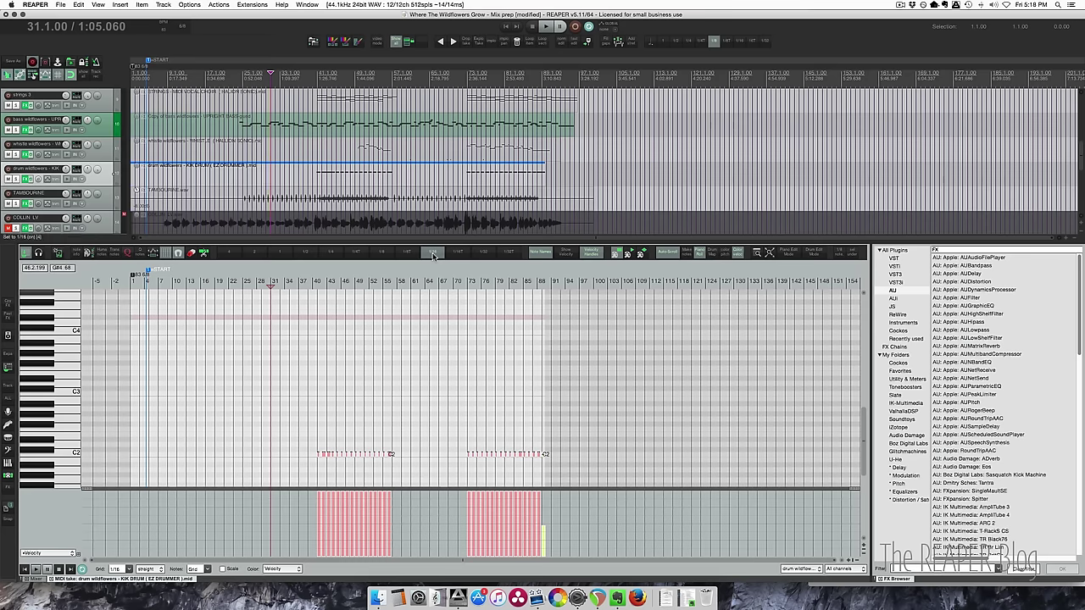
Step: Set the MIDI editor's grid to 1/4 with the triplet grid type
click(123, 569)
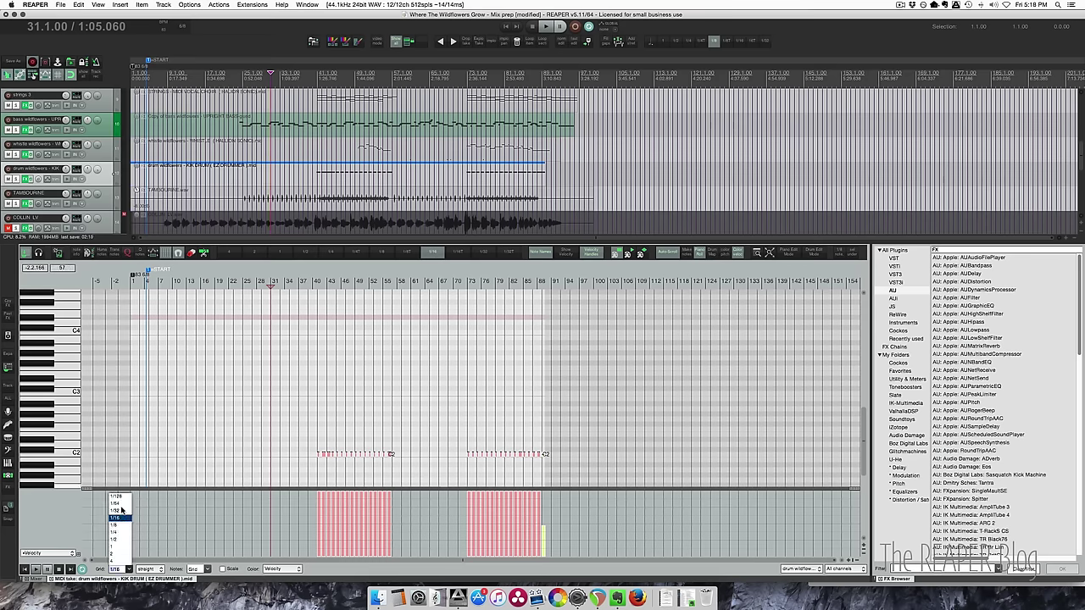
click(120, 570)
click(330, 253)
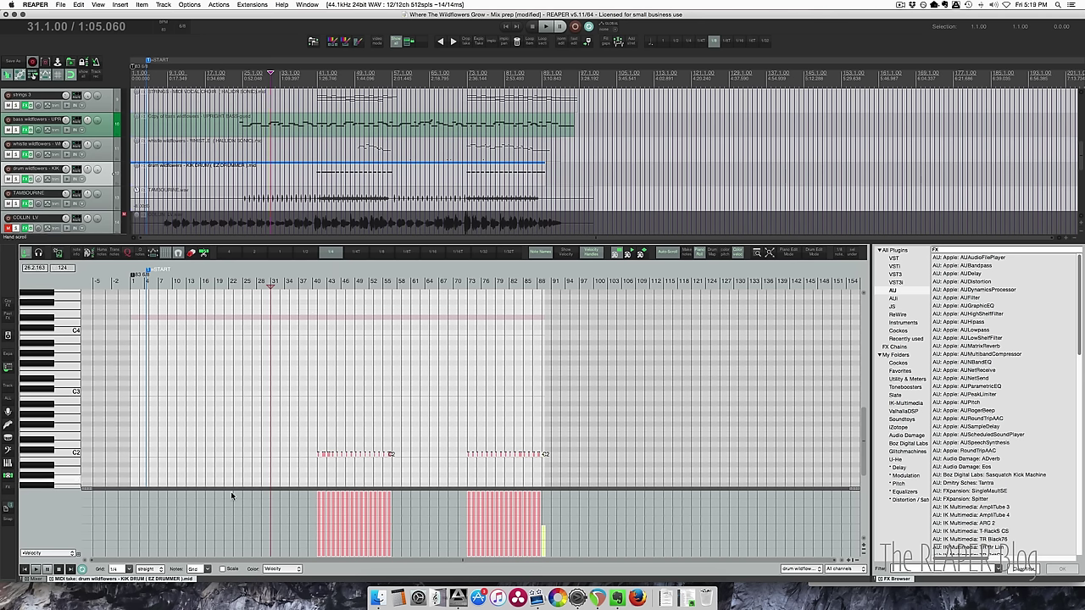
click(149, 569)
click(144, 546)
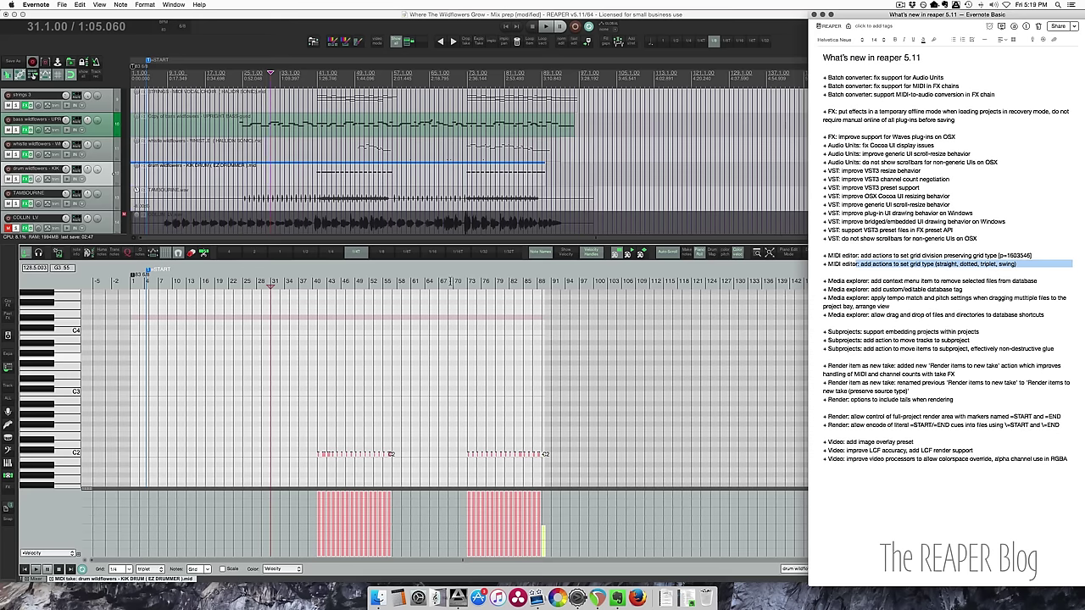
Step: Search the MIDI editor's action list for "grid" and review the grid type and grid division actions
click(383, 278)
key(shift+slash)
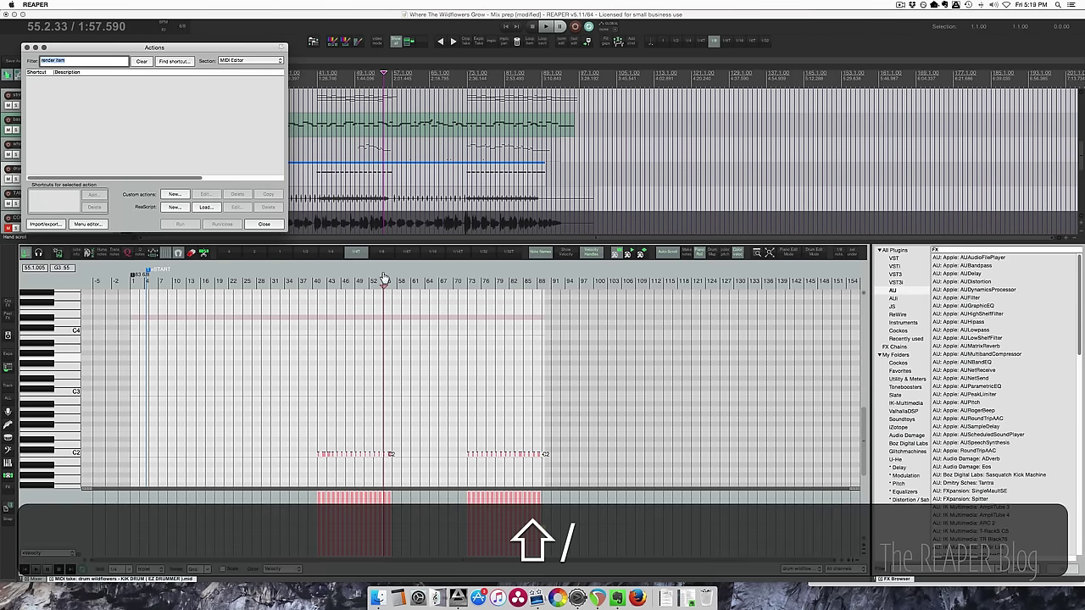
text(grid)
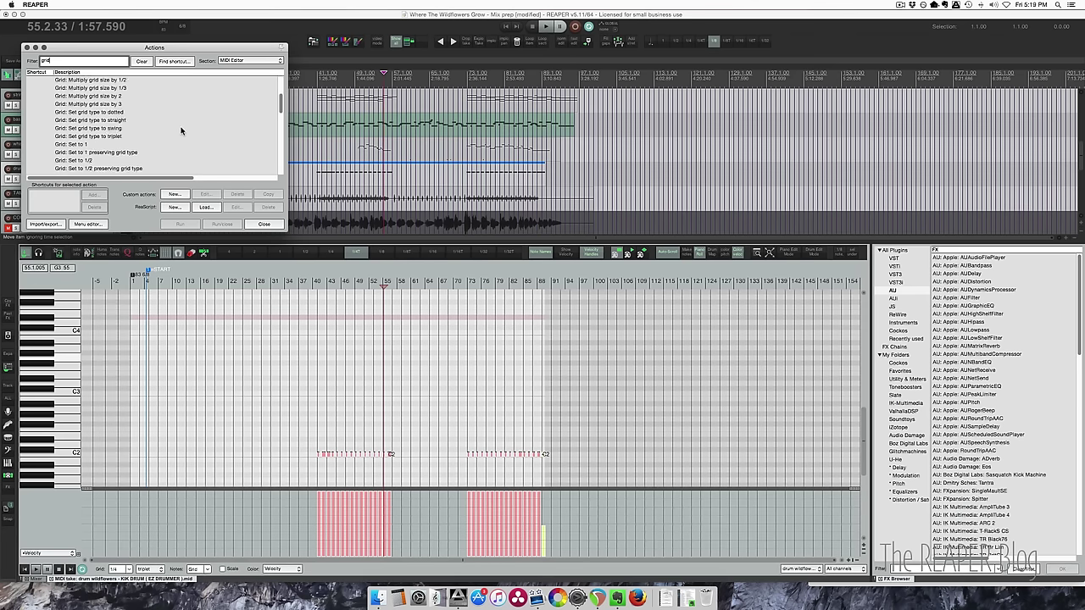
scroll(181, 130, down, 10)
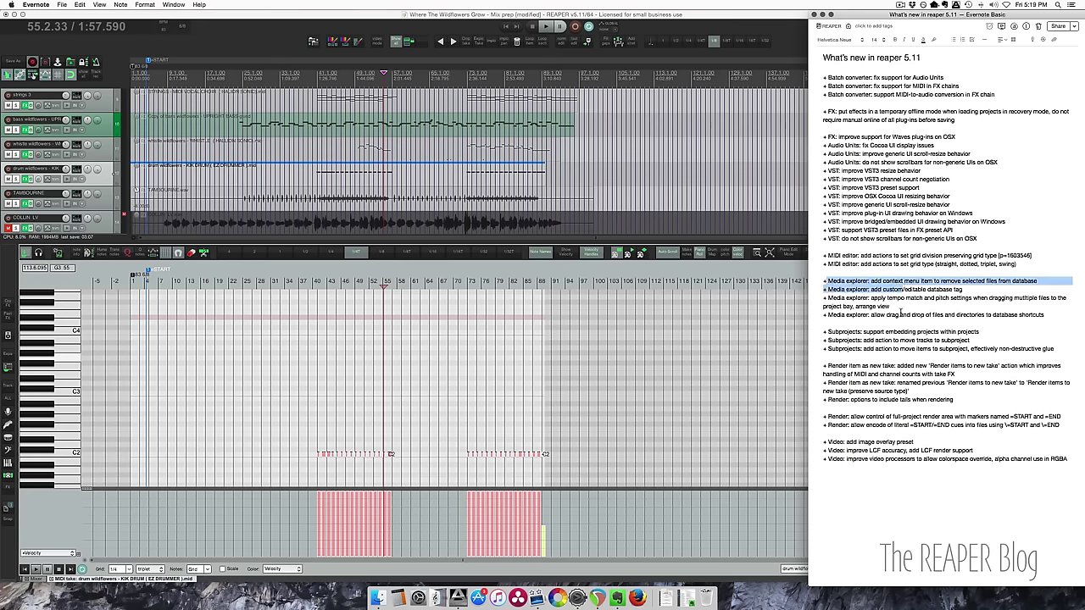
Step: Open the Media Explorer, bring the mixer back in place of the MIDI editor, and widen the Media Explorer across most of the dock
click(192, 581)
key(alt+super+x)
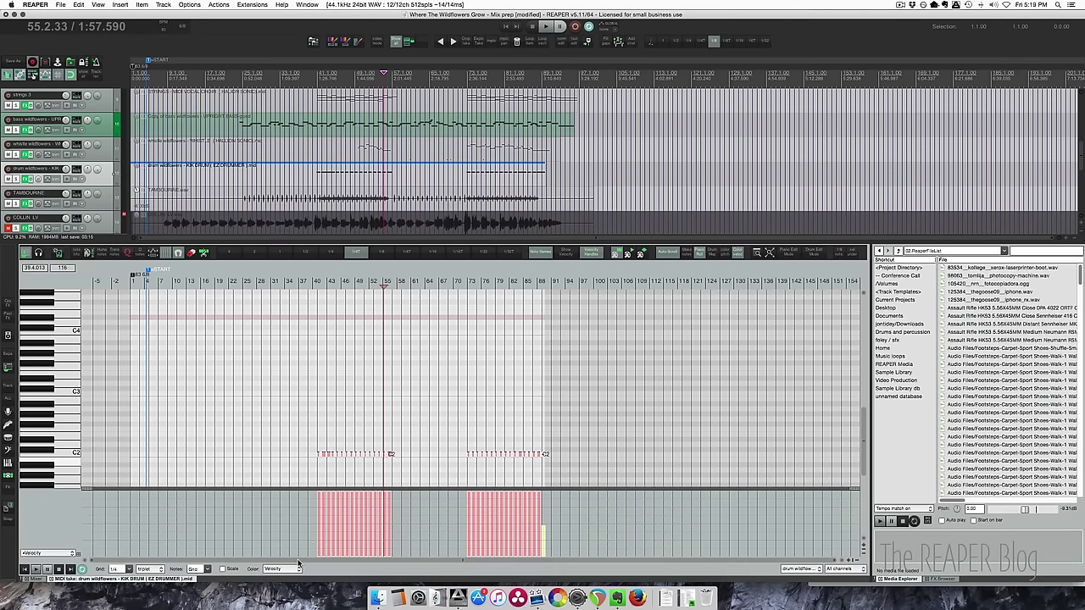
click(40, 579)
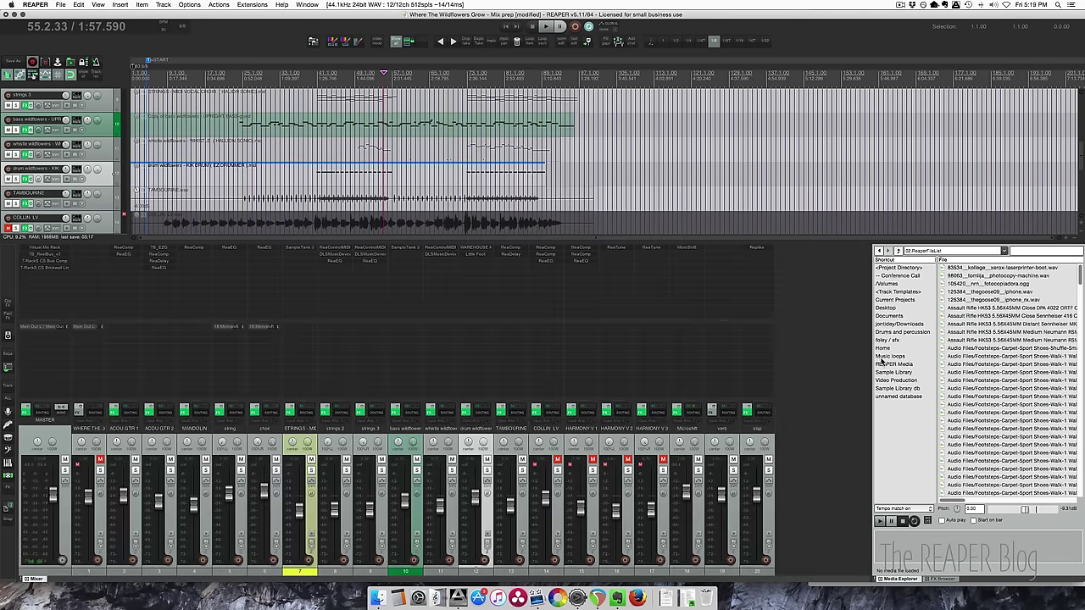
drag(870, 360, 116, 359)
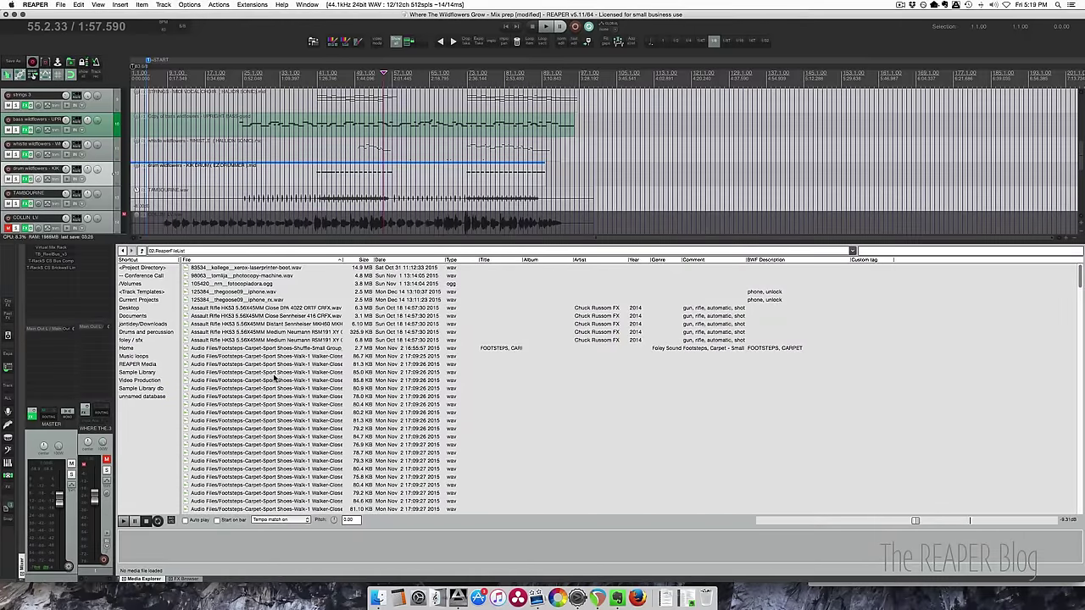
Step: Examine the database options offered for the Footsteps-Carpet-Sport Shoes-Shuffle file, including removing items and editing custom tags
click(271, 349)
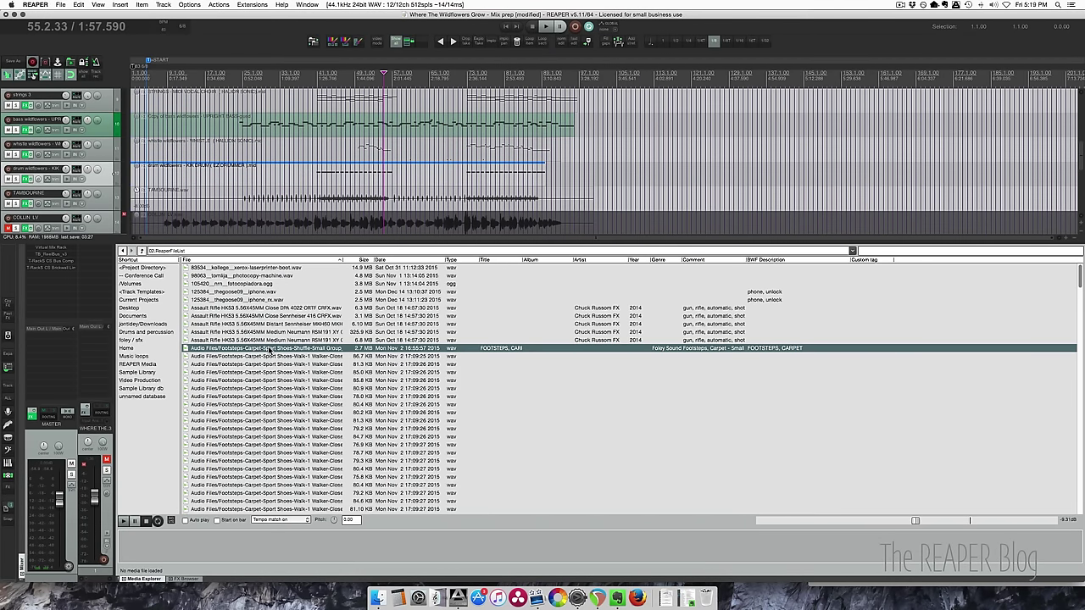
right_click(271, 349)
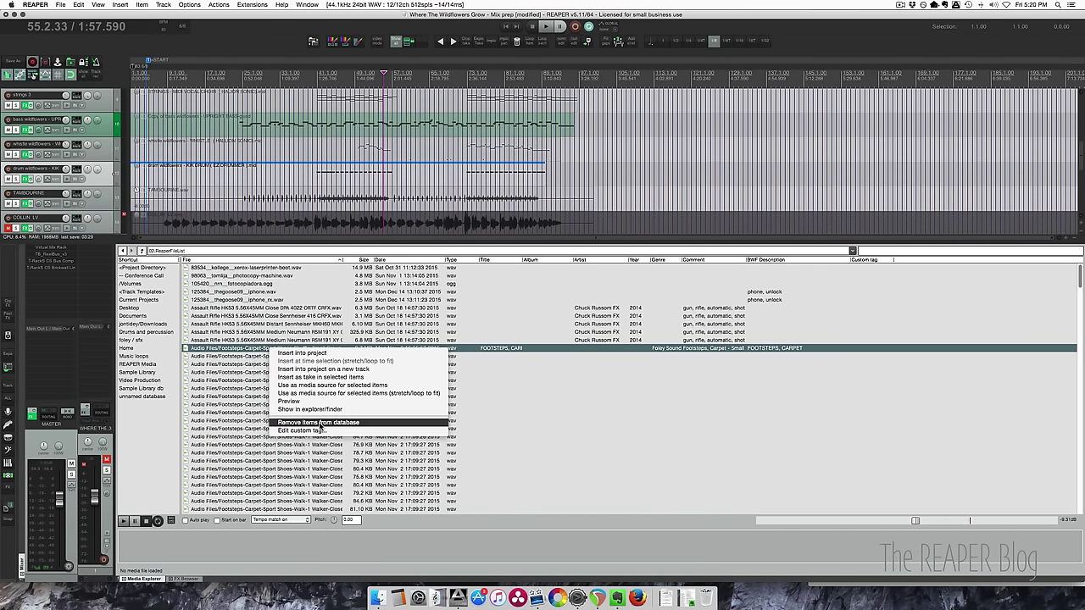
click(250, 414)
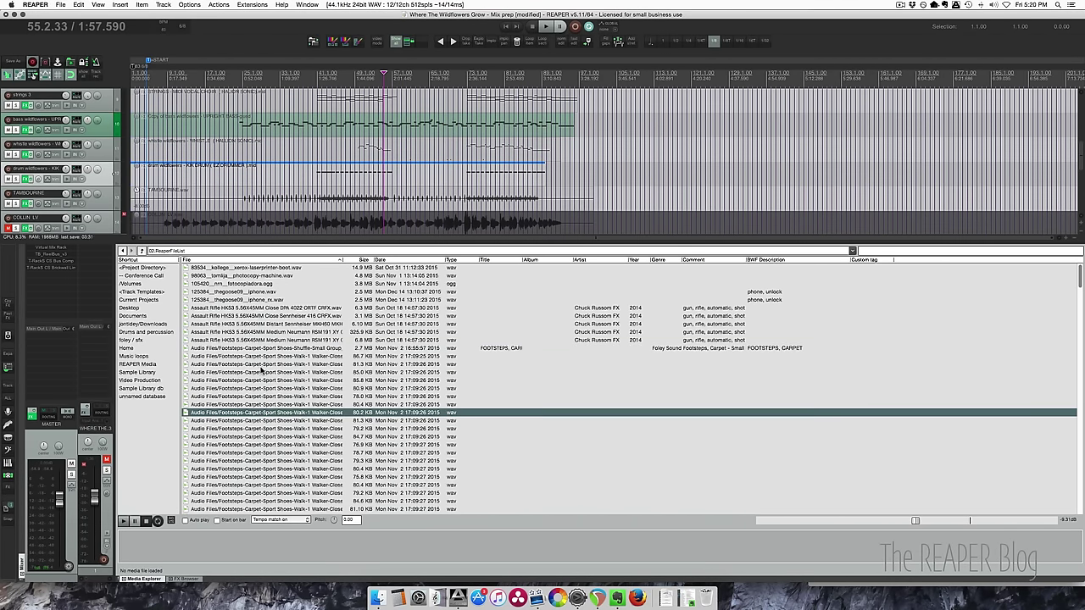
Step: Narrow the REAPER window beside the Evernote notes and highlight the Media Explorer entries on custom database tags and tempo match
key(super+Tab)
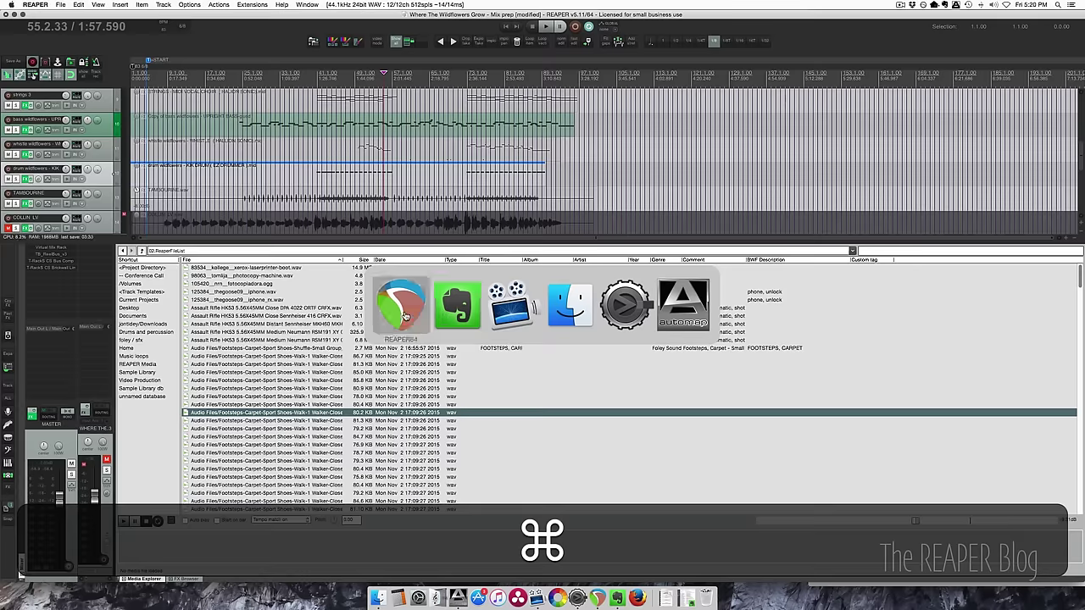
click(709, 428)
drag(1082, 323, 811, 332)
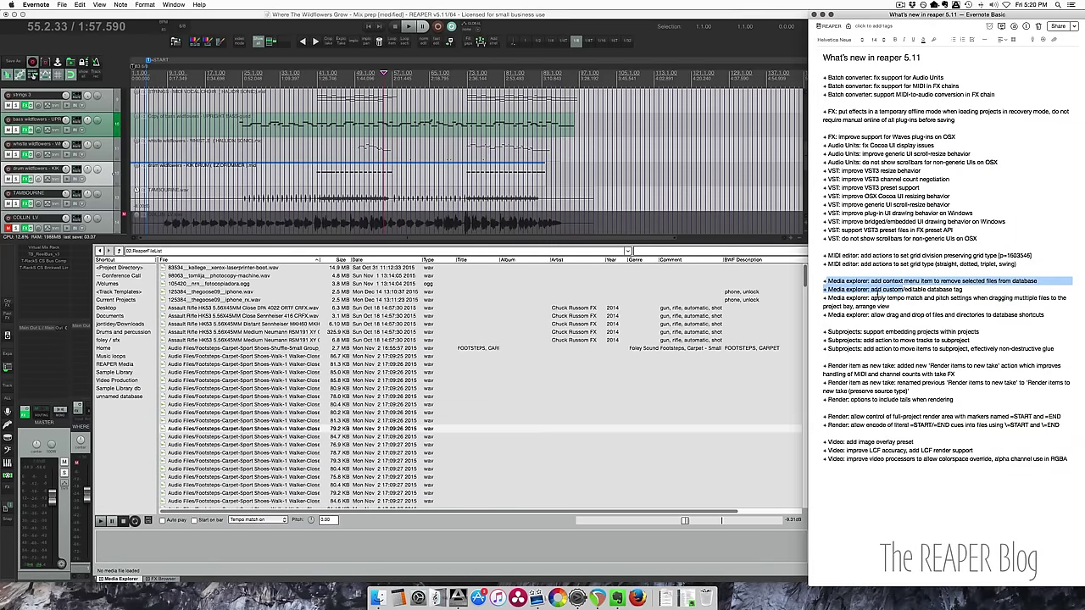
drag(882, 290, 926, 300)
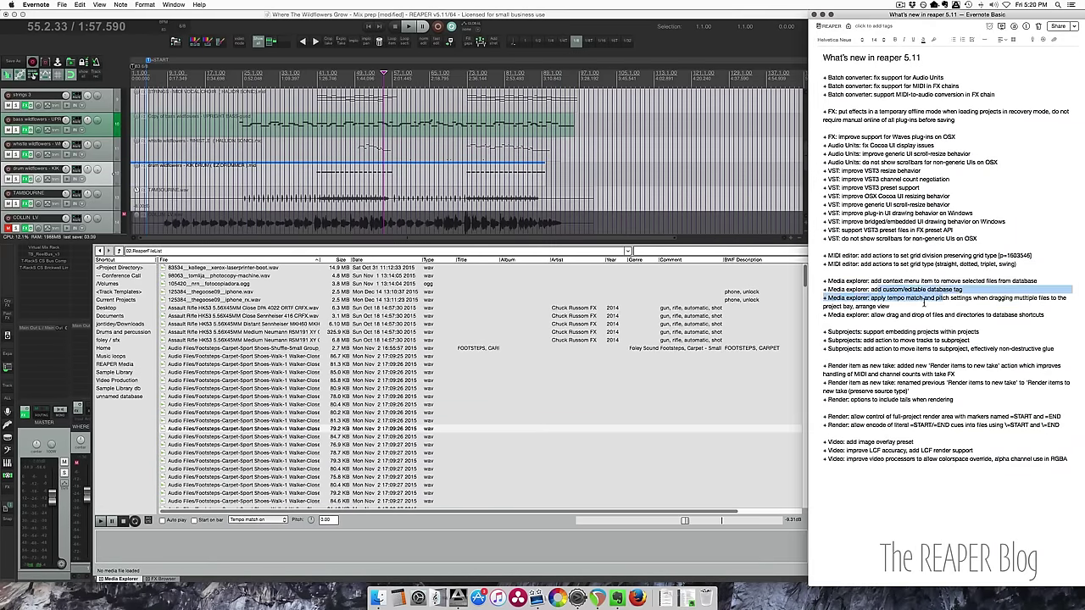
Step: Open the foley / sfx database and give photocopy-machine.wav the custom tag "printer, office"
click(674, 420)
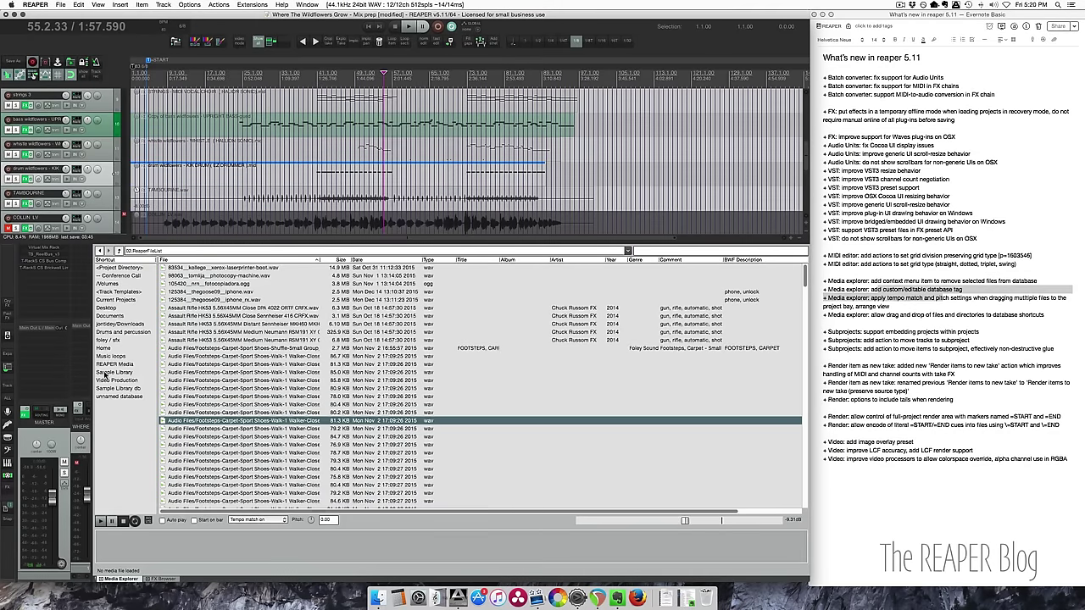
click(123, 340)
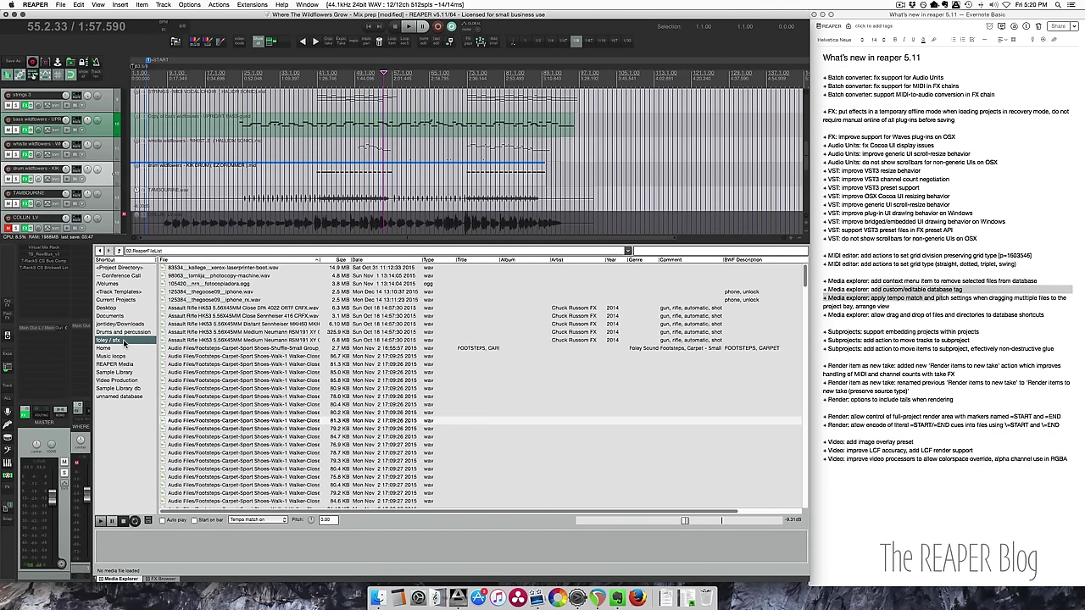
scroll(439, 512, right, 3)
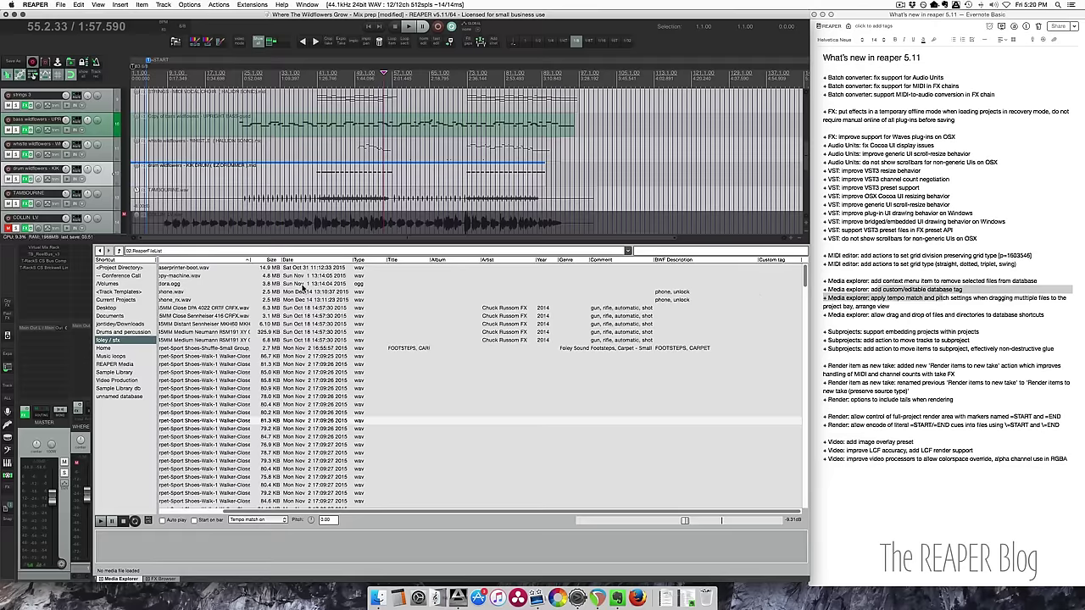
click(178, 277)
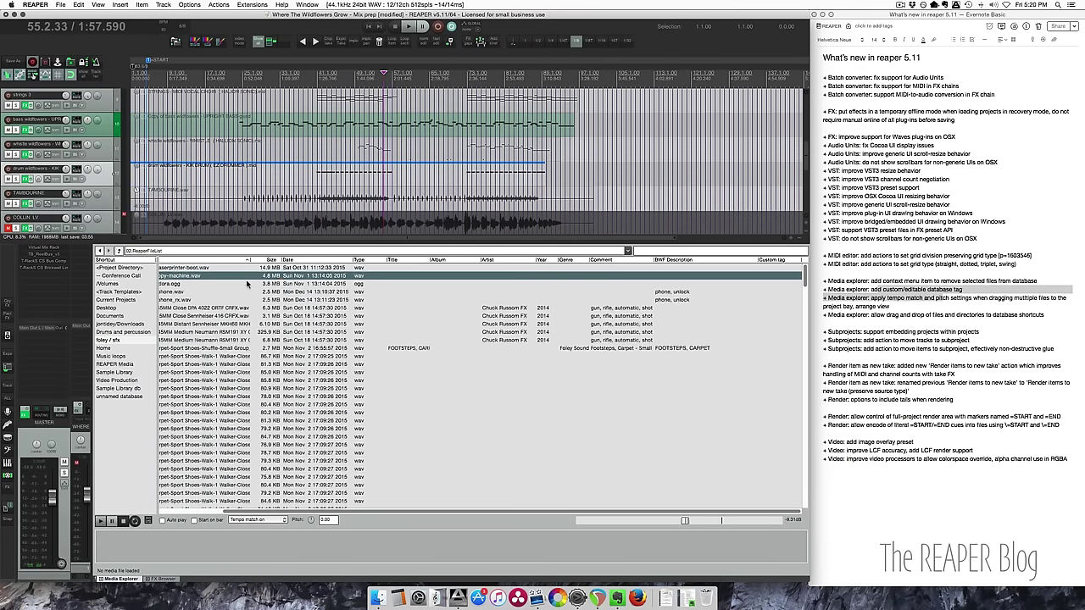
scroll(236, 287, left, 4)
scroll(244, 314, right, 2)
double_click(784, 280)
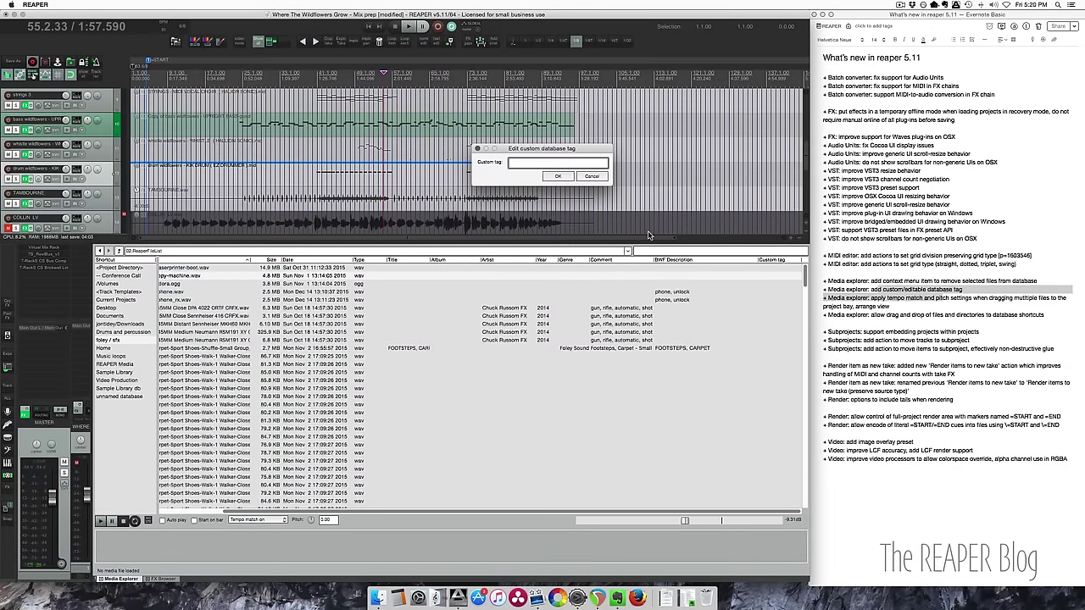
text(printer)
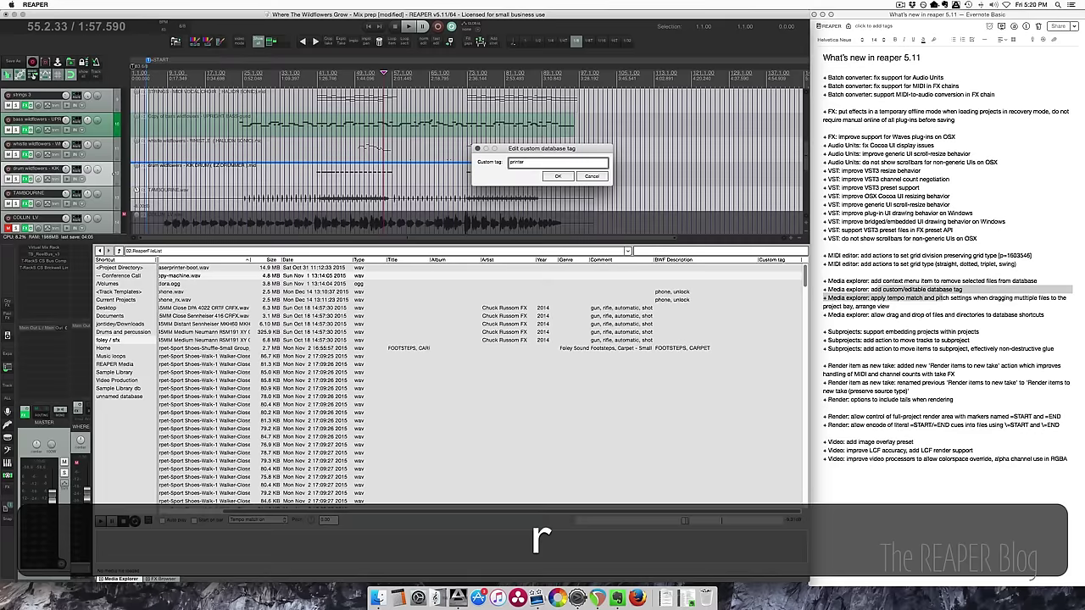
text( office)
key(Return)
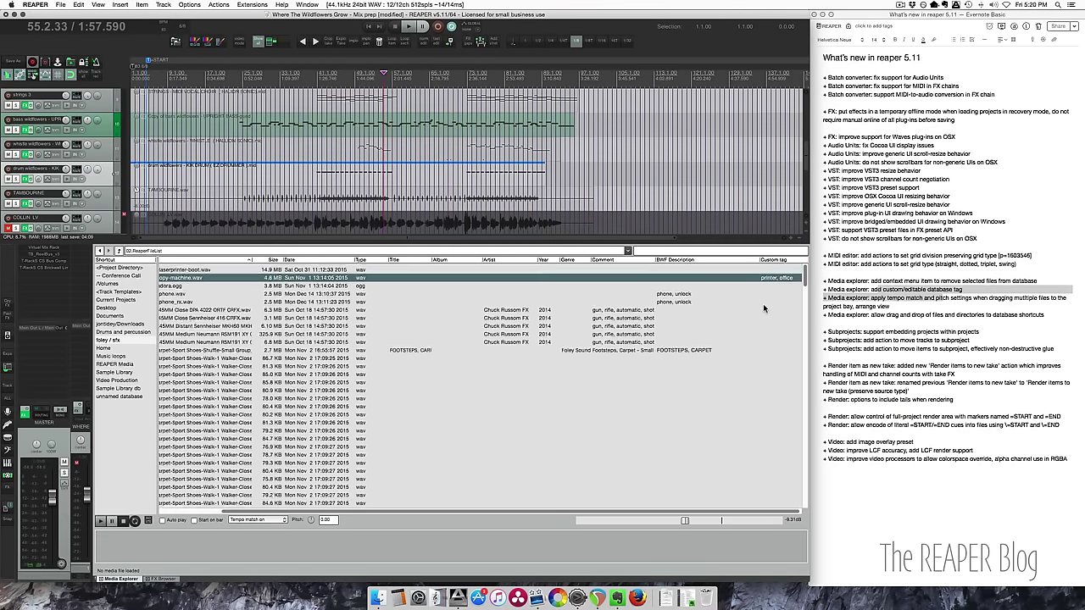
scroll(773, 300, down, 1)
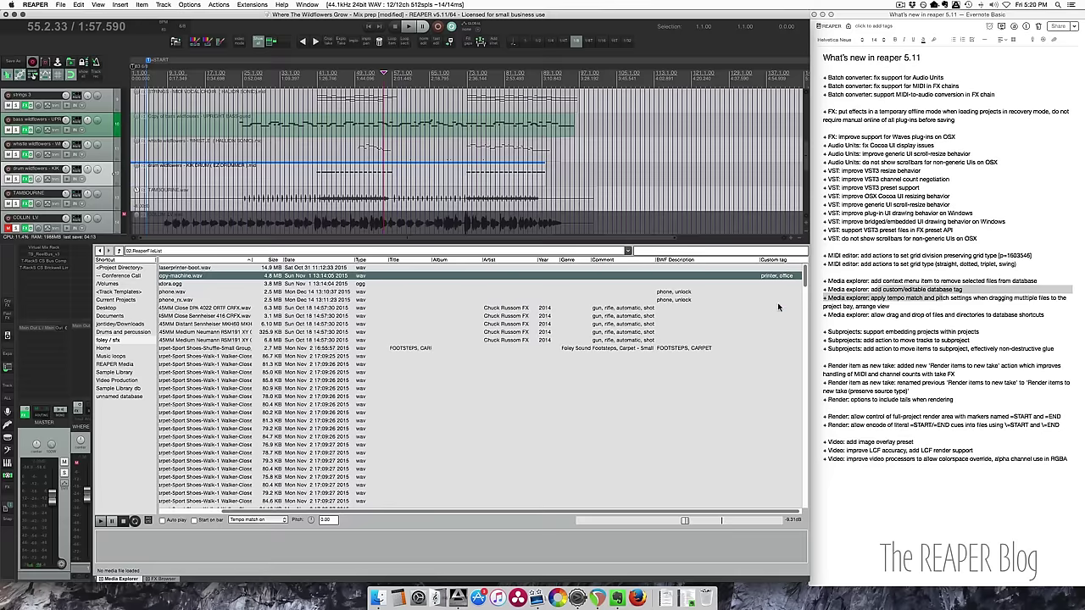
scroll(767, 318, down, 1)
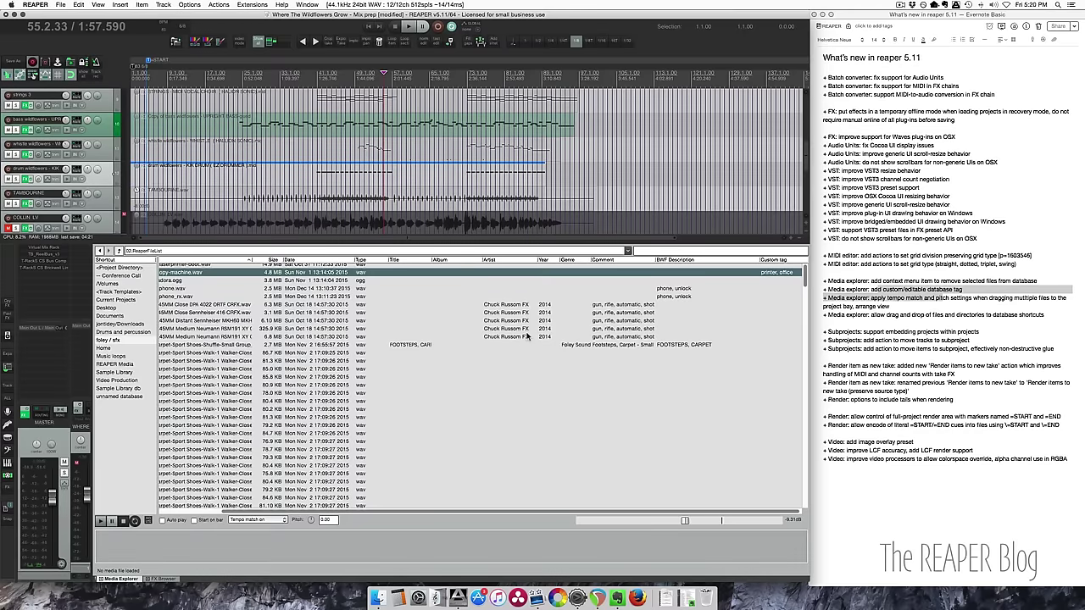
click(624, 323)
click(673, 290)
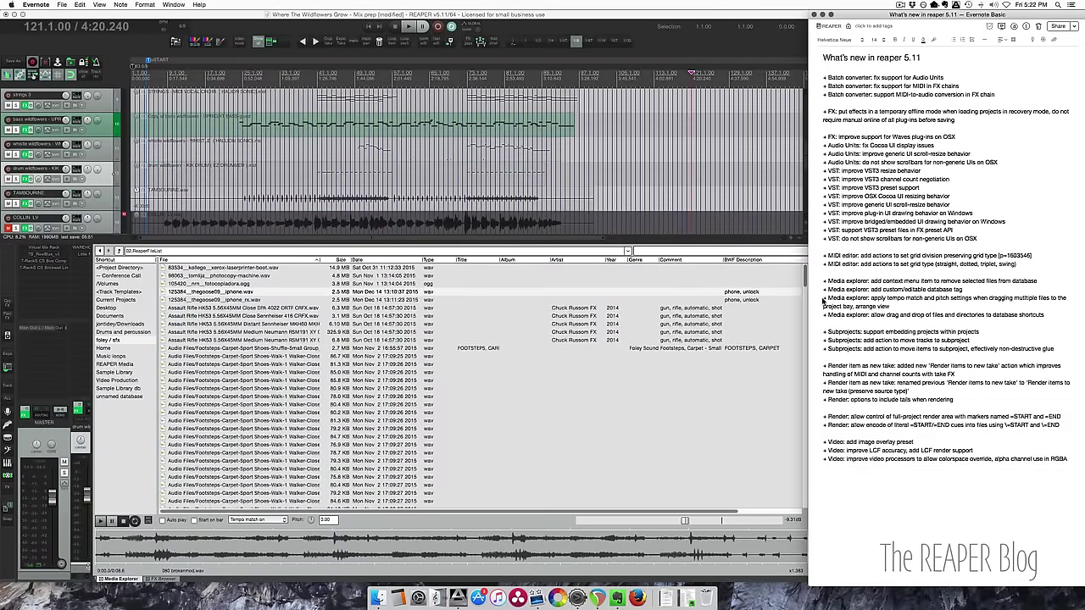
Step: Highlight the note on tempo match and pitch settings, and select 092 pickcherry.wav and 092 scapebeat.wav in the Music loops database
drag(824, 298, 901, 307)
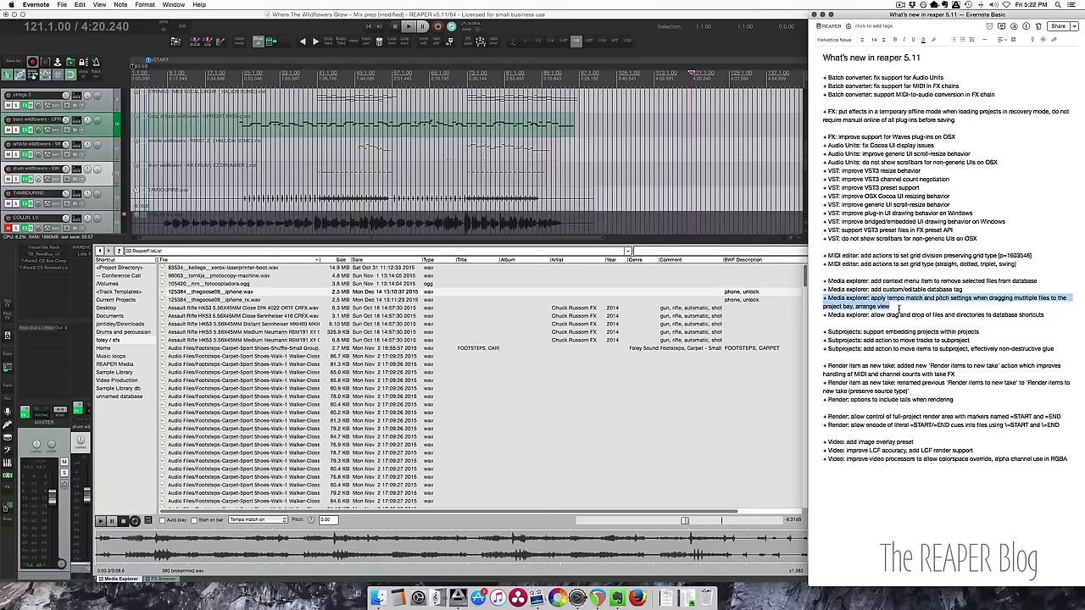
click(284, 325)
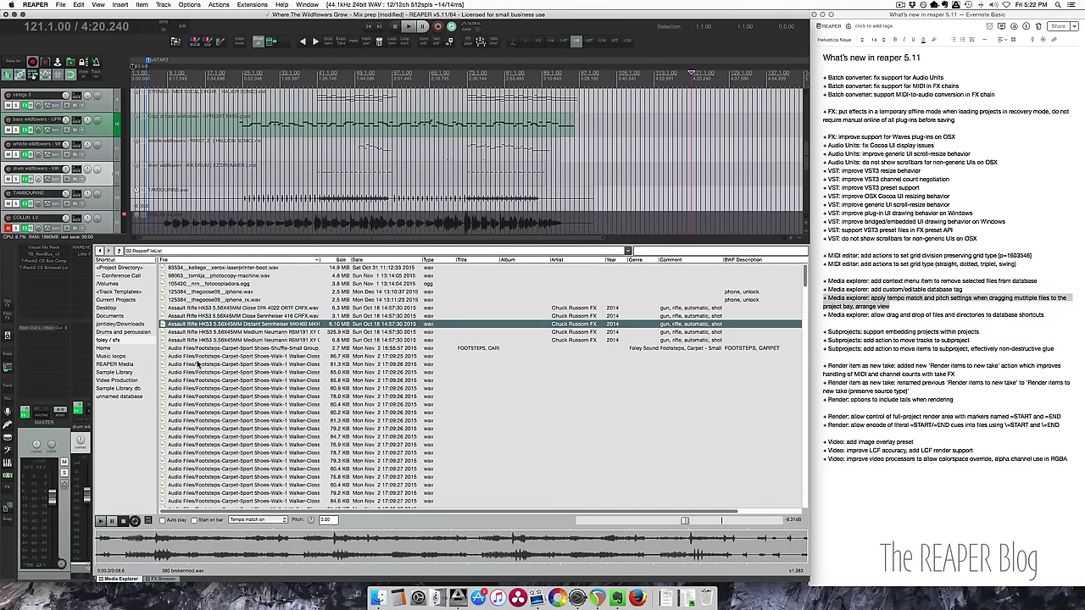
click(126, 356)
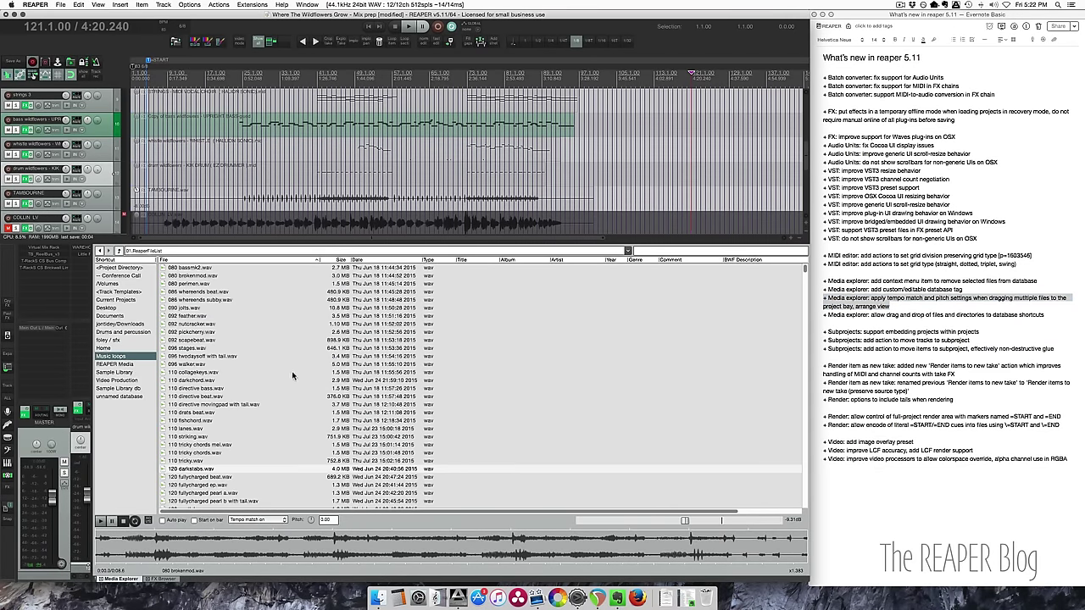
click(200, 332)
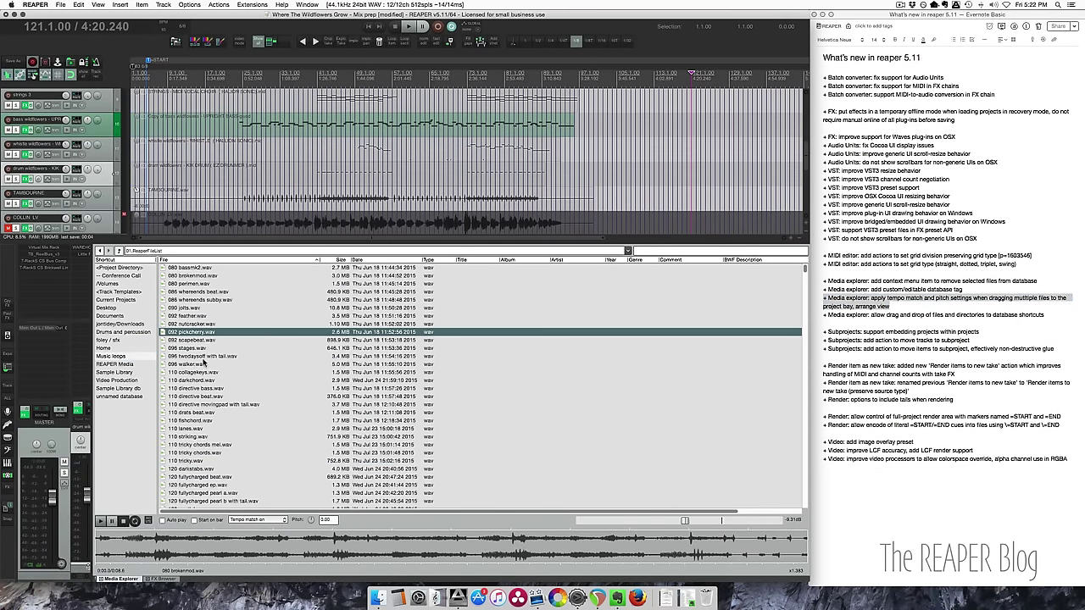
shift+click(206, 341)
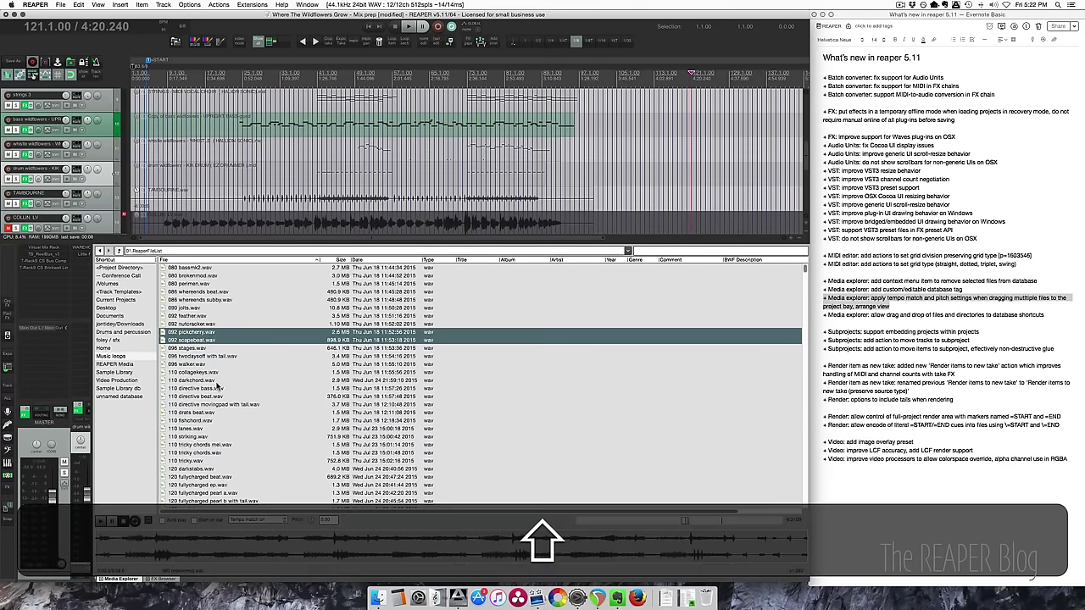
Step: Set the Media Explorer's pitch to 6.00 and keep tempo match on
drag(311, 521, 311, 500)
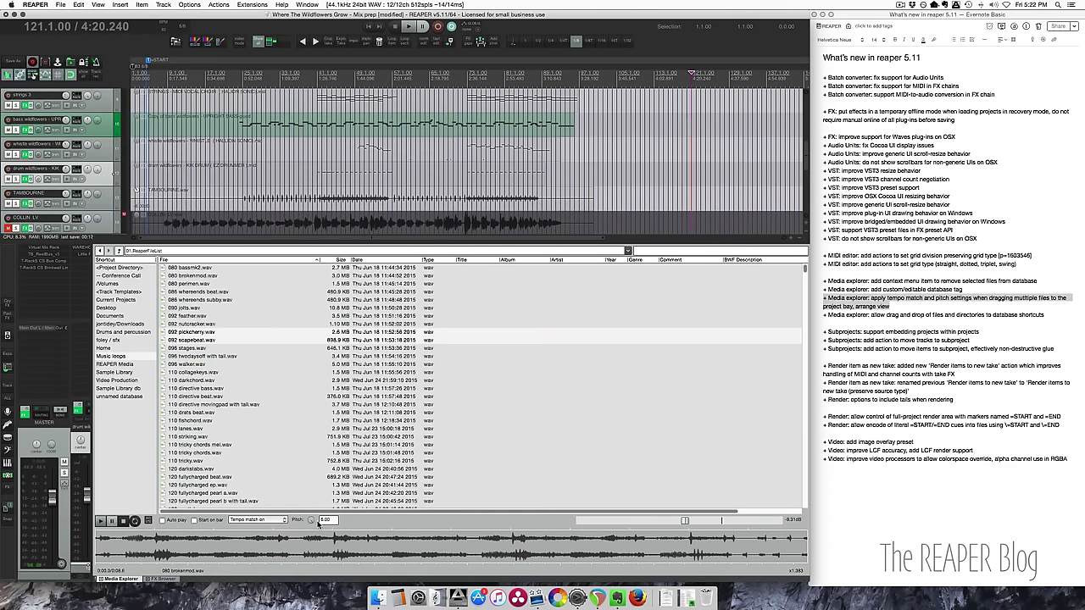
click(252, 520)
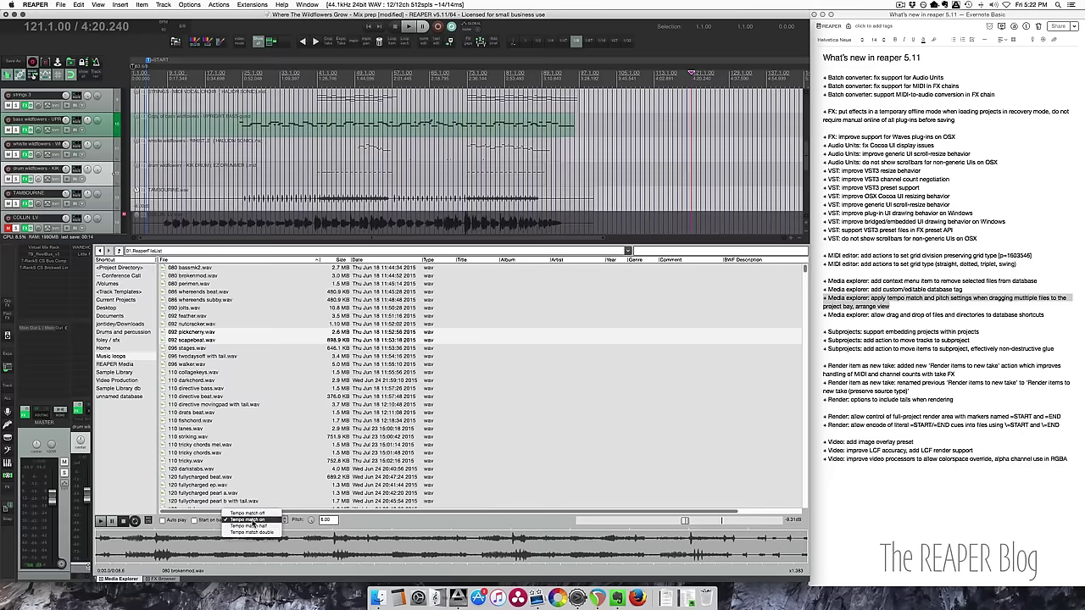
click(305, 526)
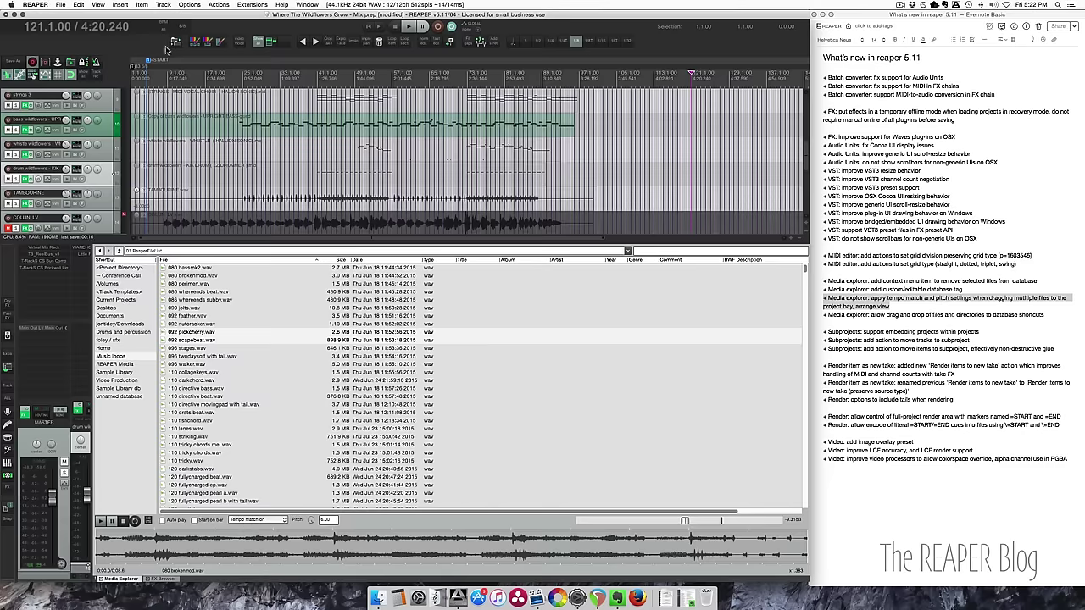
Step: Insert the 092 pickcherry and 092 scapebeat loops at bar 121 on separate tracks, starting on the bass wildflowers track
shift+click(186, 340)
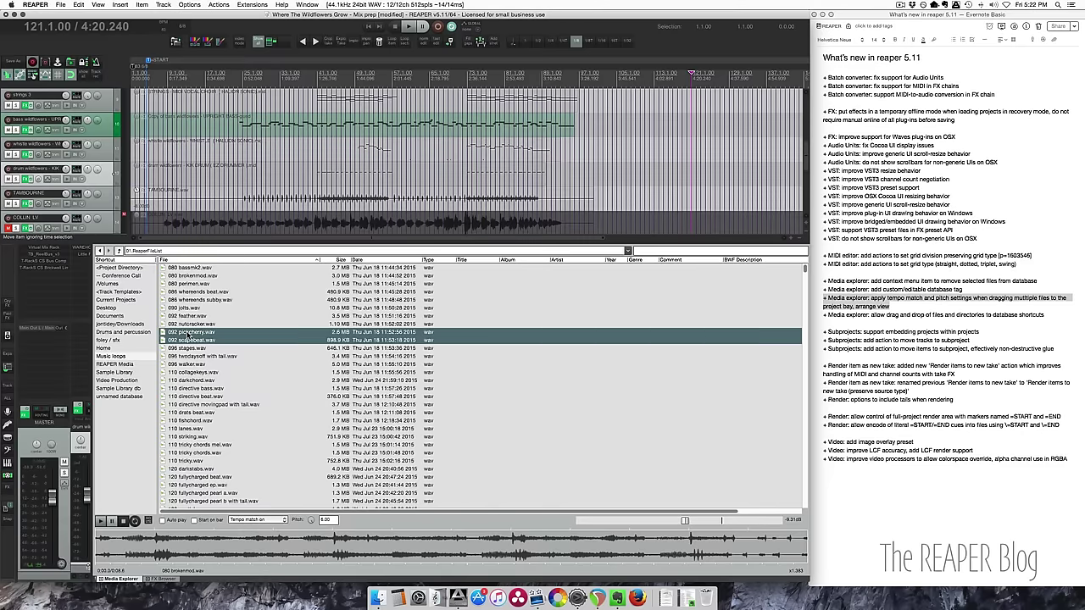
drag(186, 336, 690, 119)
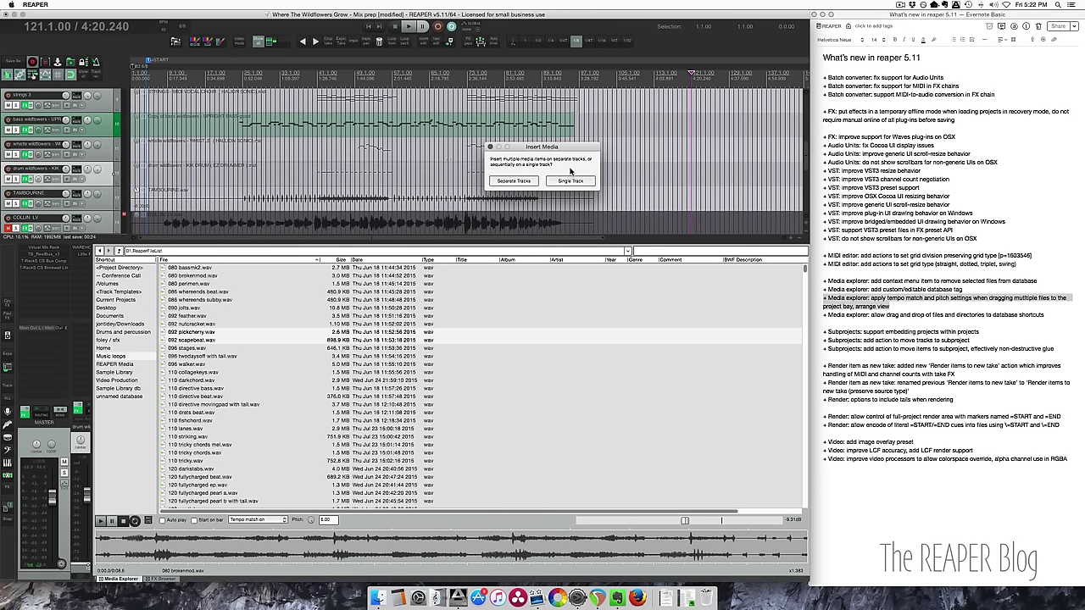
click(519, 181)
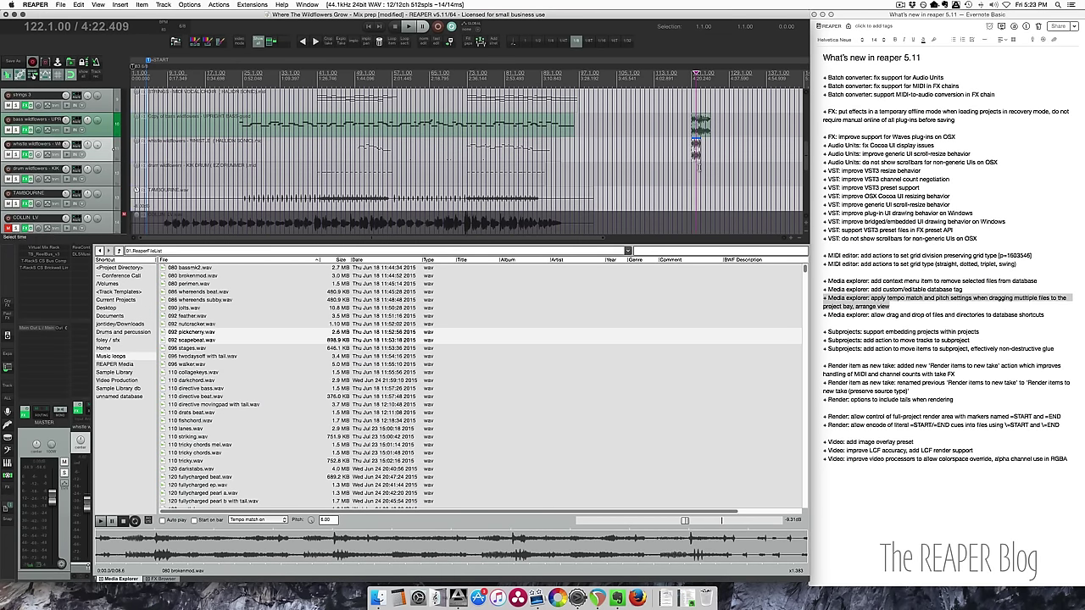
Step: Examine the pitch and rate shown on the inserted 092 scapebeat and 092 pickcherry items
key(e)
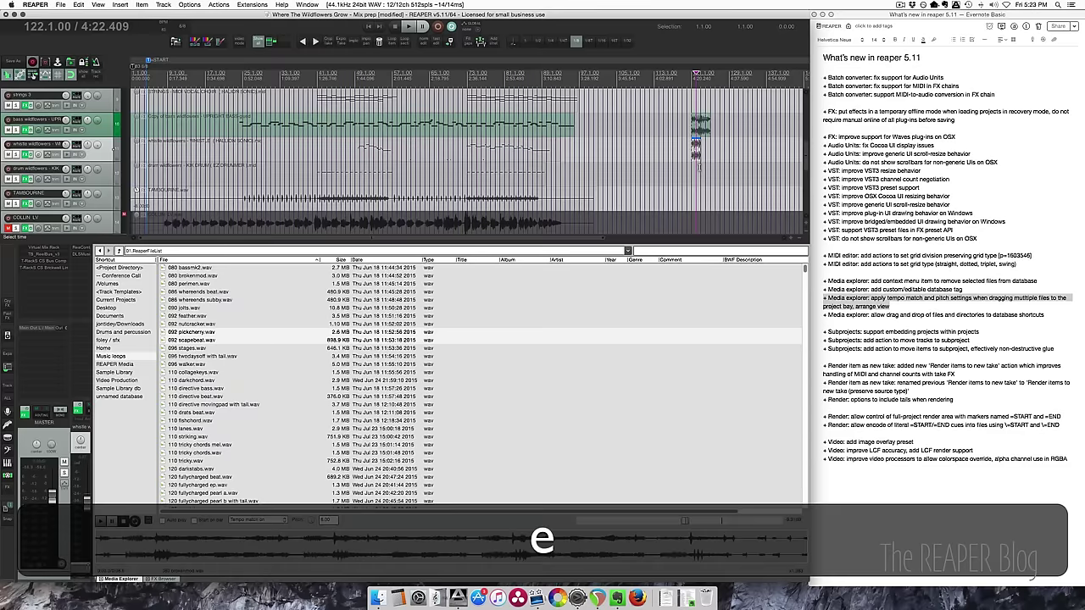
key(e)
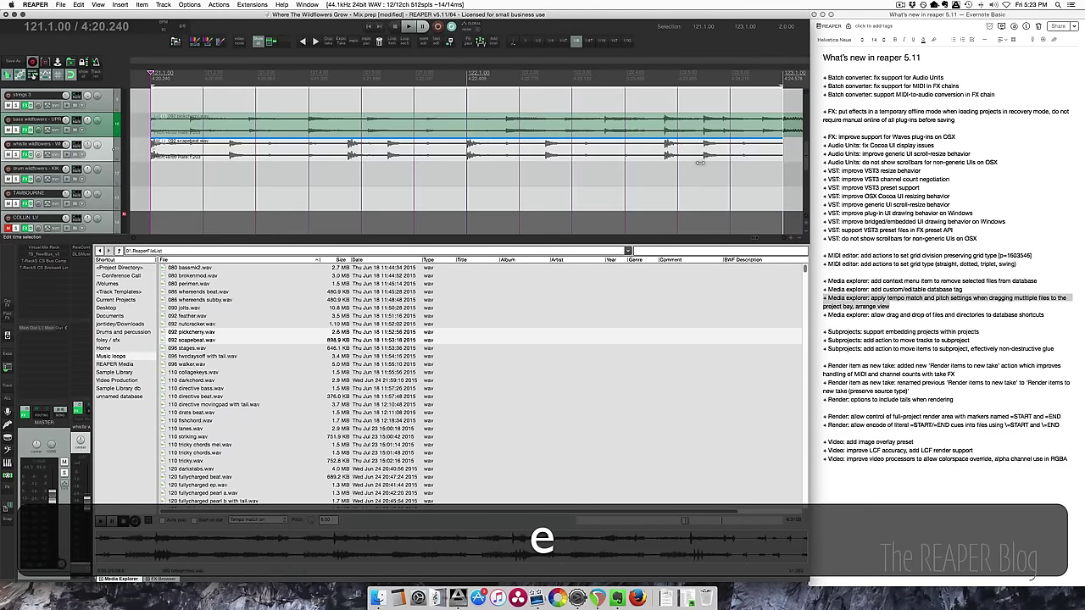
key(Escape)
click(171, 159)
scroll(186, 174, up, 5)
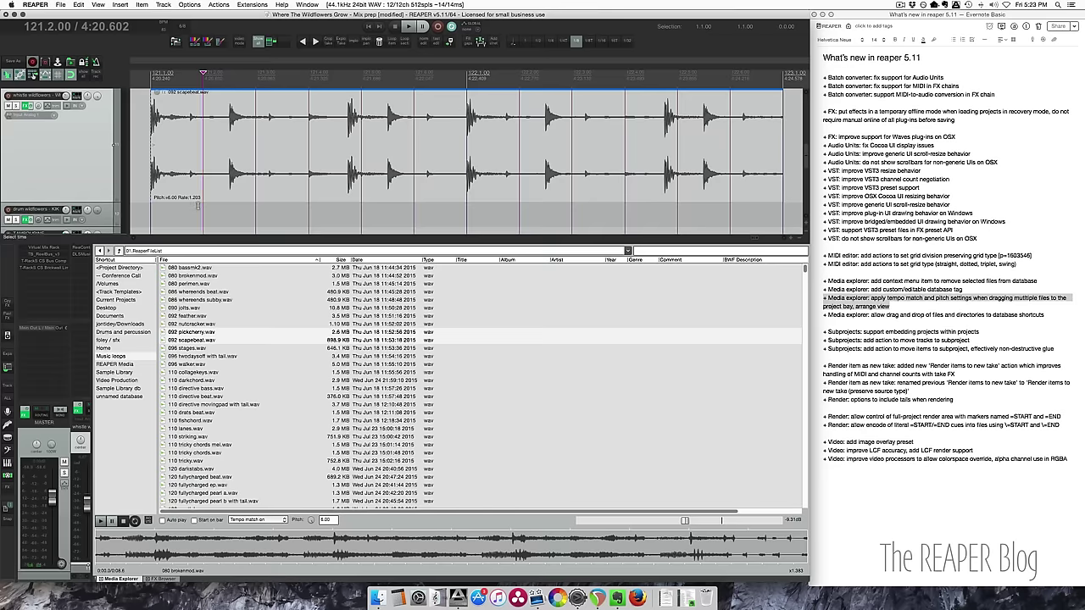
scroll(207, 170, up, 3)
click(213, 134)
scroll(226, 151, up, 5)
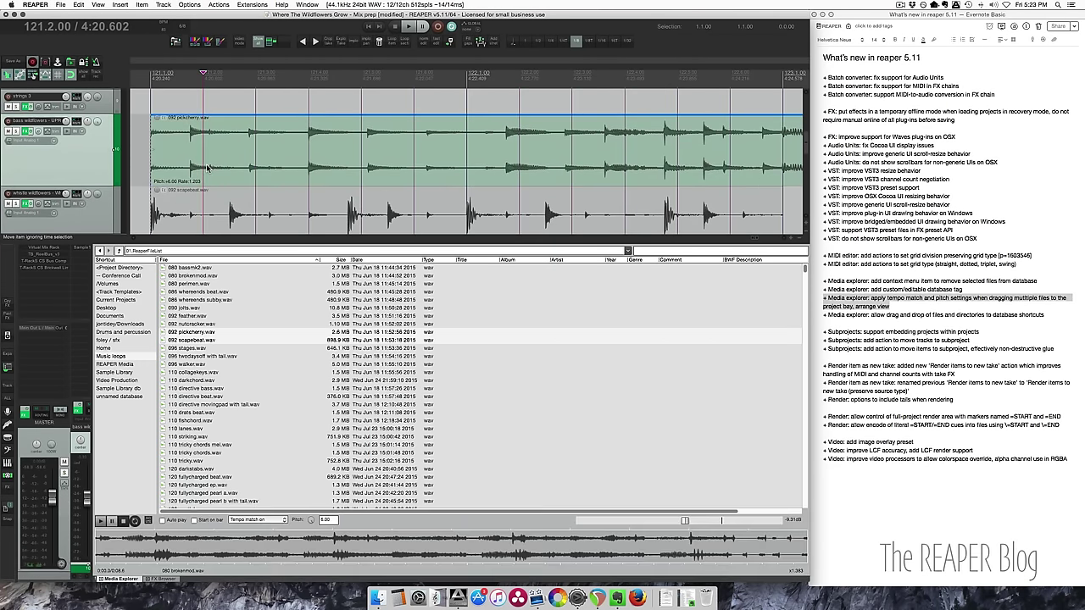
Step: Place a copy of the 092 scapebeat item directly after the original on the whistle wildflowers track
scroll(279, 193, down, 5)
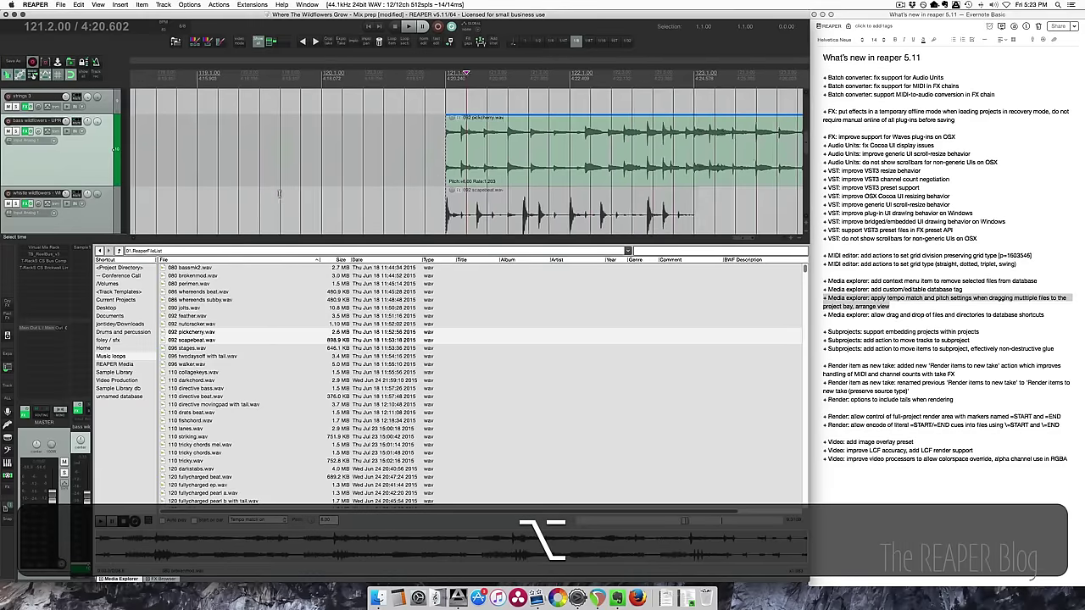
scroll(279, 193, right, 3)
click(388, 222)
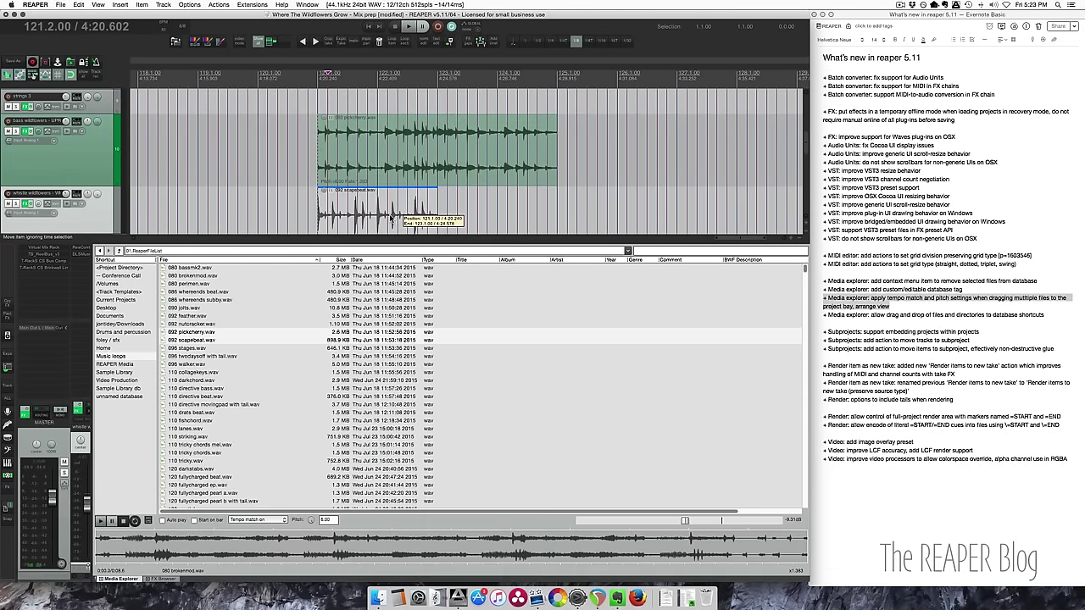
drag(389, 222, 551, 215)
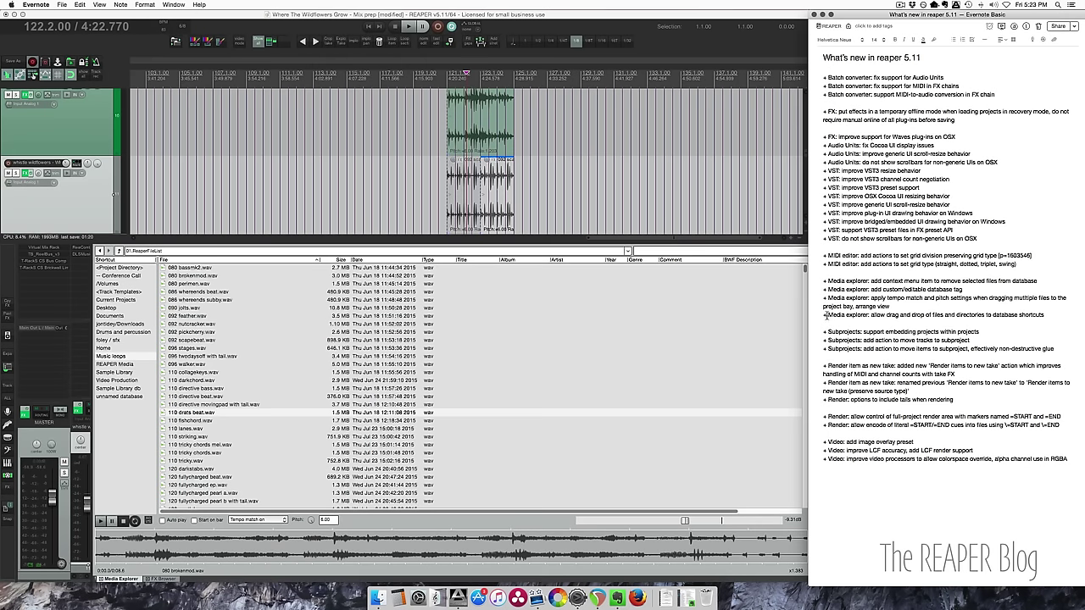
Step: Highlight the note on dropping files and directories onto database shortcuts, and open the unnamed database
drag(827, 315, 977, 319)
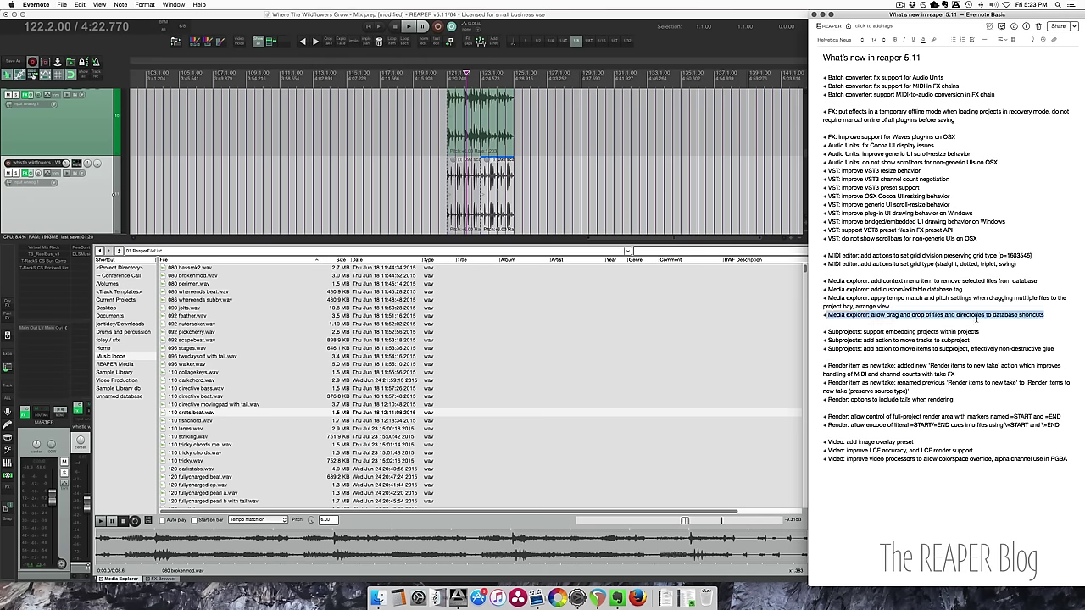
click(121, 396)
click(130, 415)
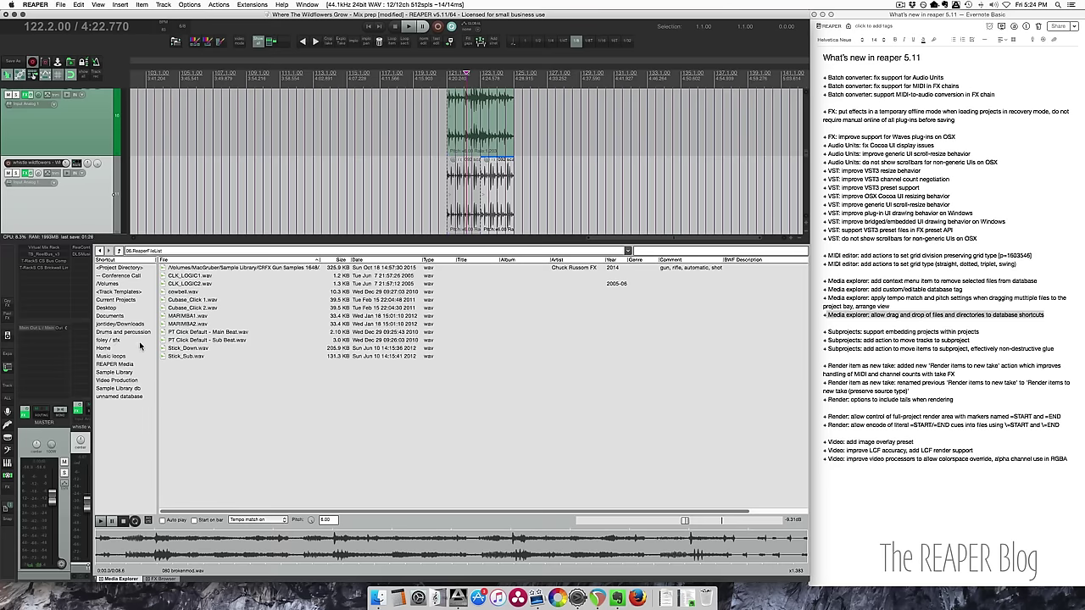
Step: Add the Footsteps folder from the Sample Library to the unnamed database and open that database
click(127, 373)
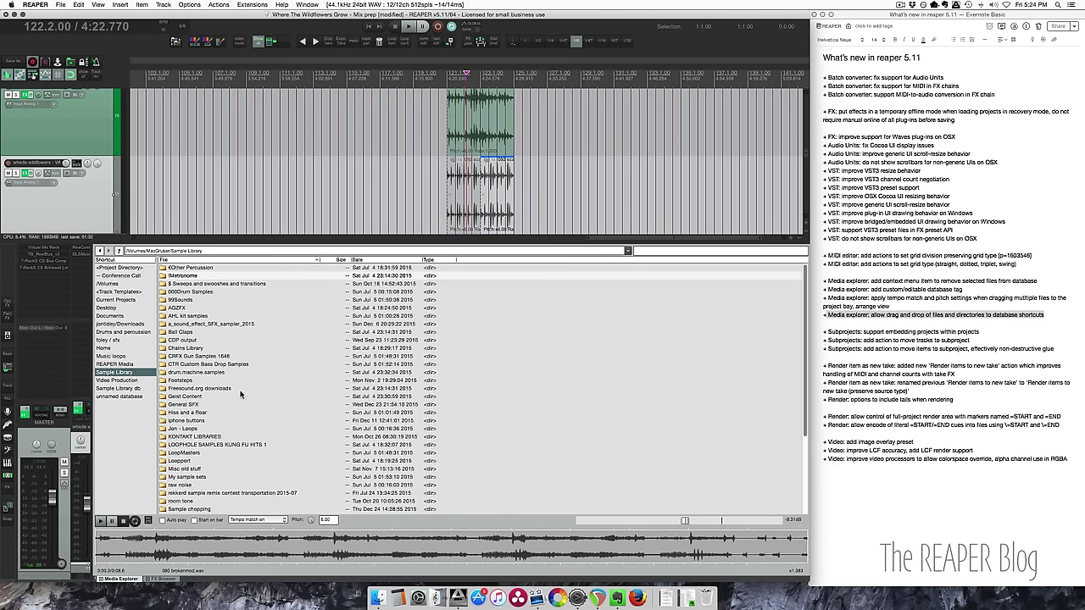
click(187, 382)
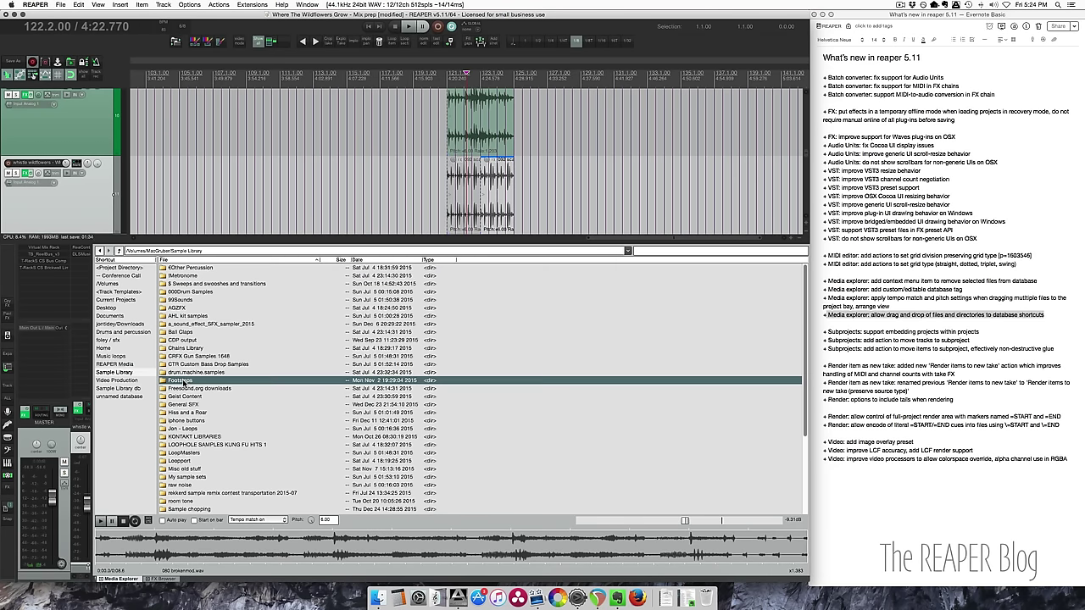
drag(187, 381, 132, 399)
click(136, 398)
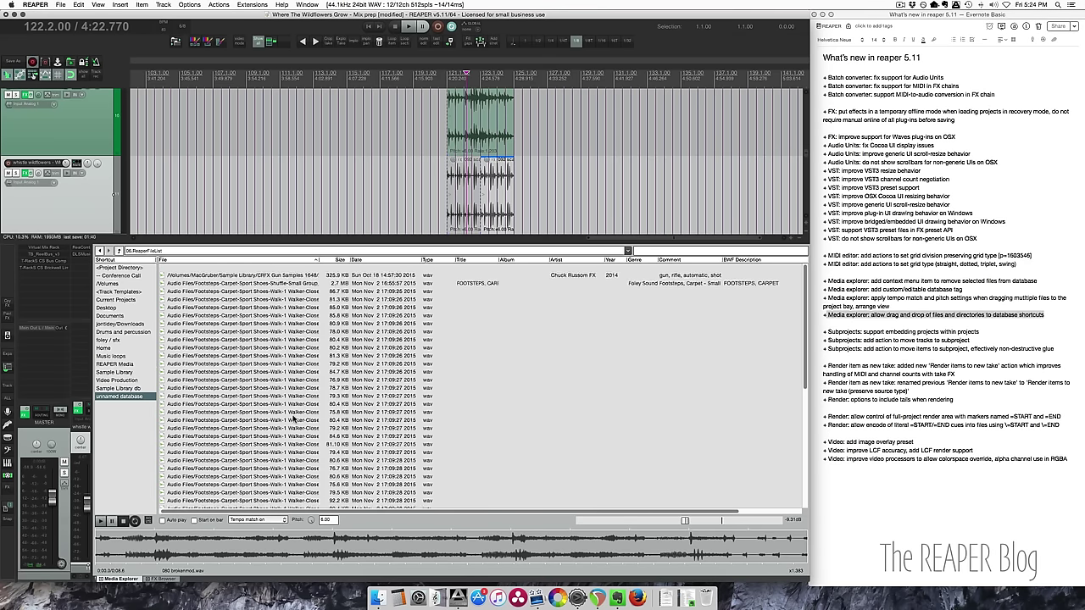
Step: Add the 105420 ogg recording from the foley / sfx database to the unnamed database and open that database
click(123, 341)
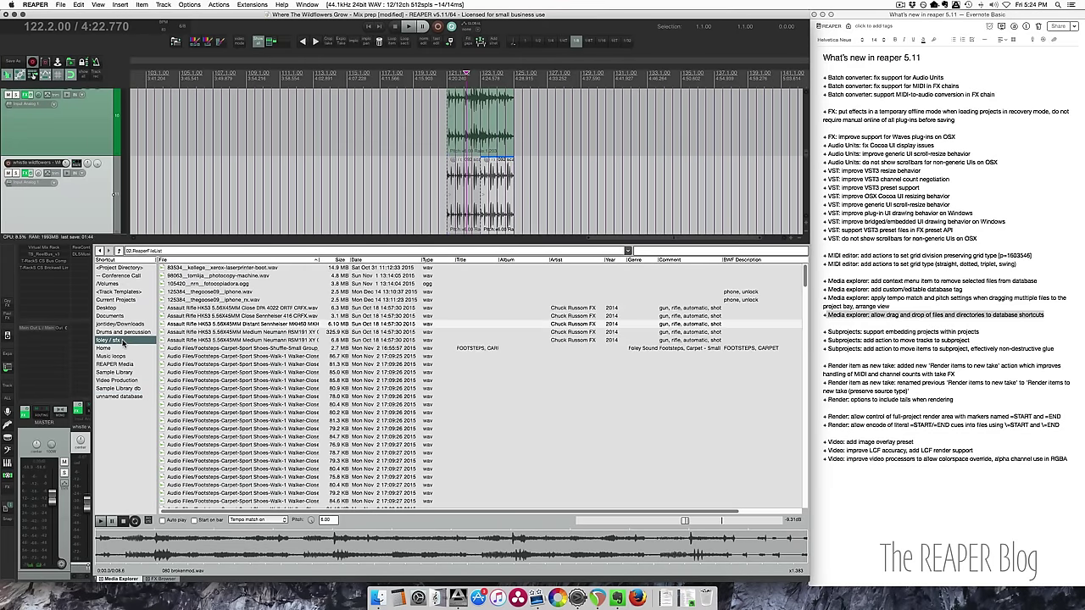
click(217, 285)
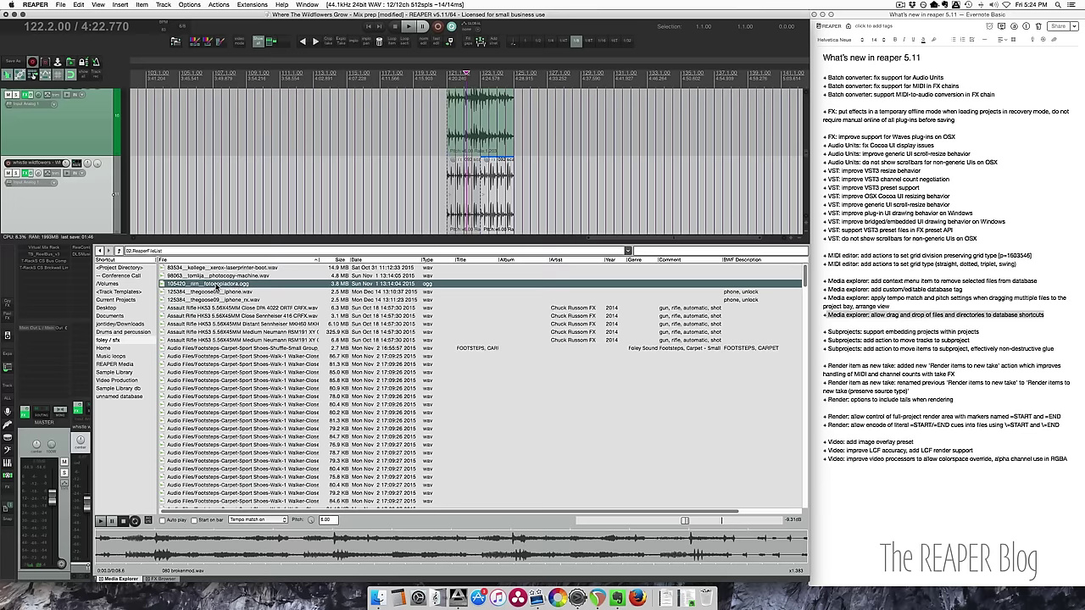
click(138, 397)
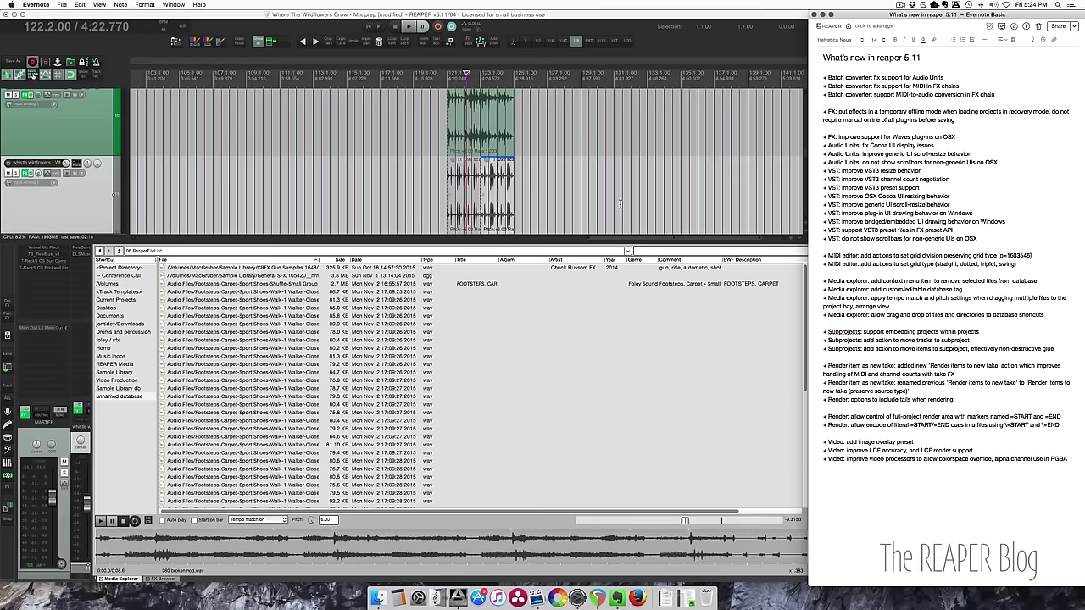
Step: Close the Media Explorer and bring back the mixer
click(558, 201)
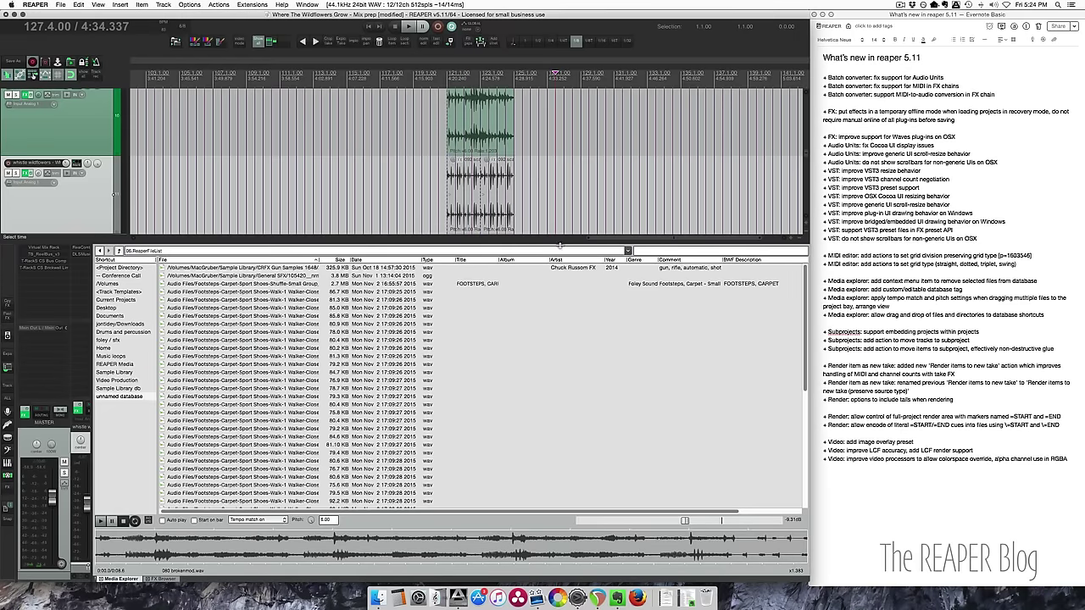
click(101, 580)
click(101, 581)
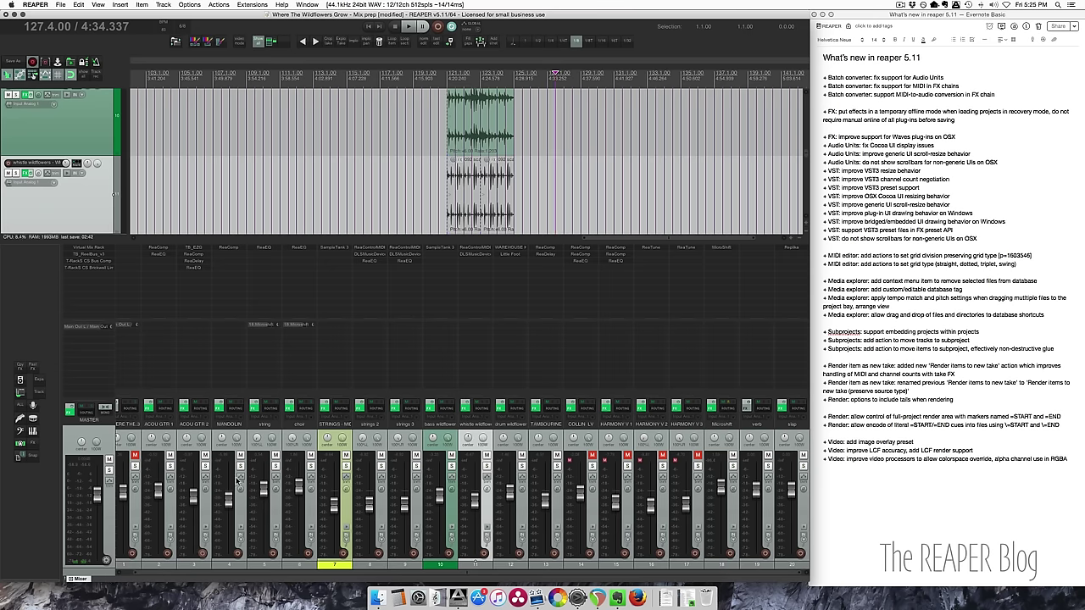
Step: Clear the inserted loop items from the arrangement, hide the mixer and select the lead and harmony vocal tracks
click(314, 219)
key(alt+d)
key(alt+shift+d)
click(339, 267)
key(alt+shift+d)
drag(426, 176, 519, 243)
key(alt+shift+BackSpace)
key(Return)
key(Escape)
scroll(321, 288, up, 5)
key(alt+shift+d)
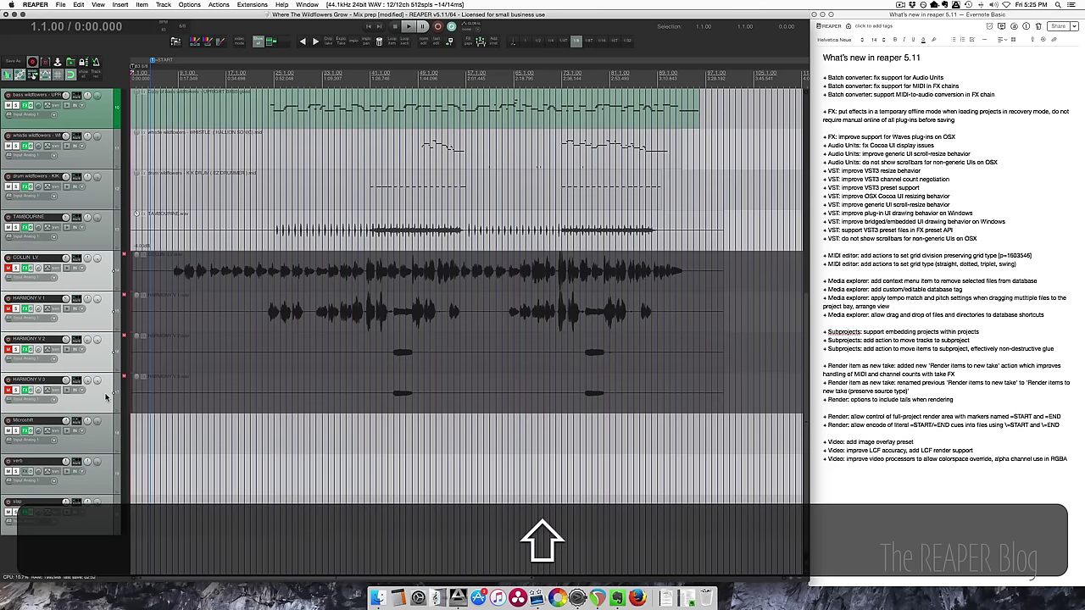
Step: Insert a folder track named vocals below TAMBOURINE, containing the lead vocal, harmony and Microshift tracks, and color the group yellow
click(95, 238)
key(shift+super+n)
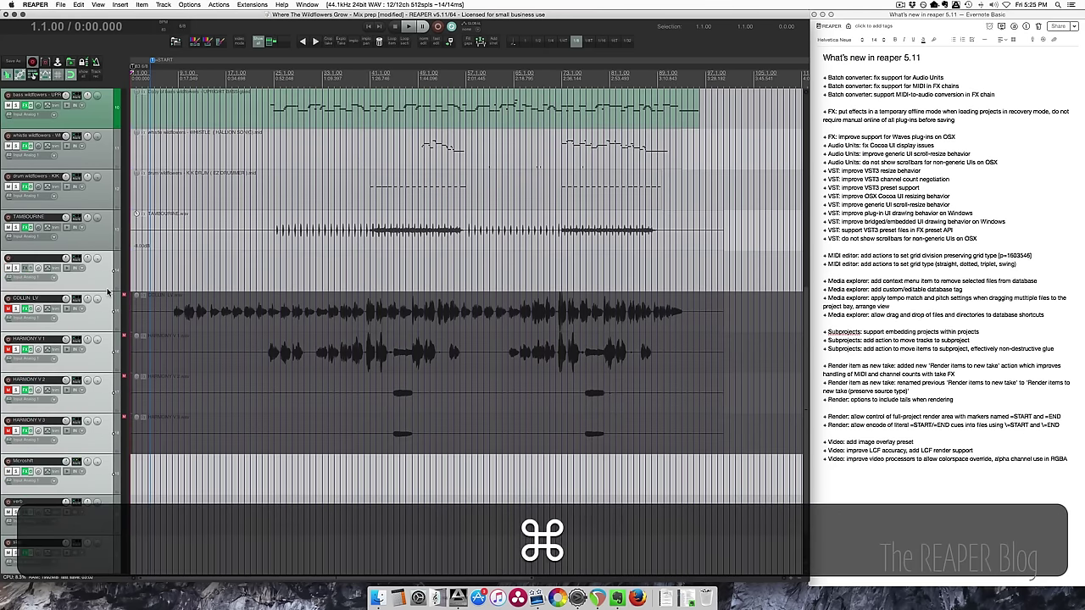
key(super+f)
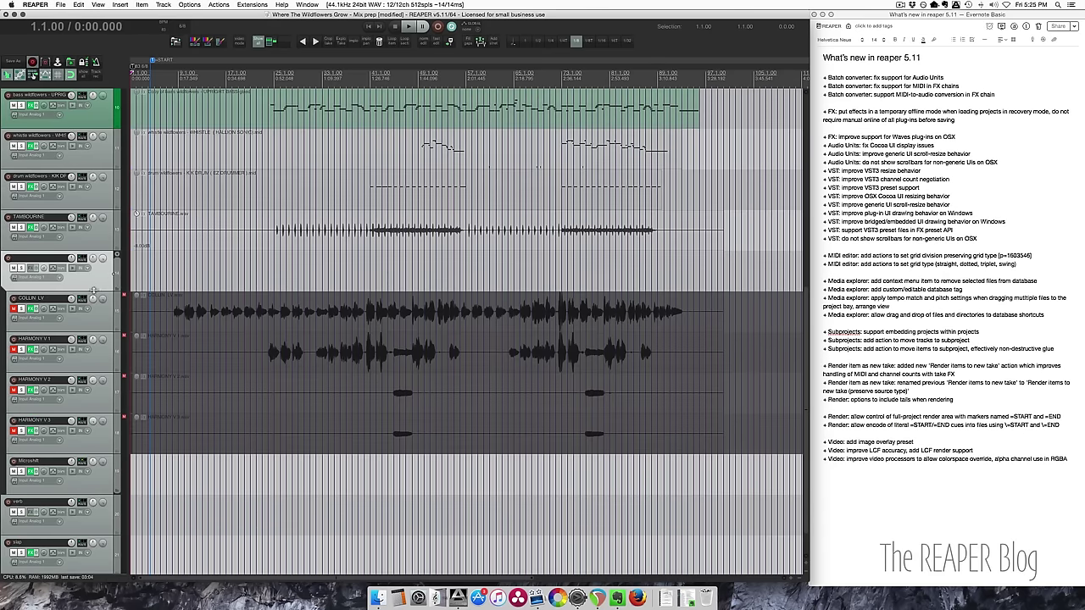
double_click(34, 259)
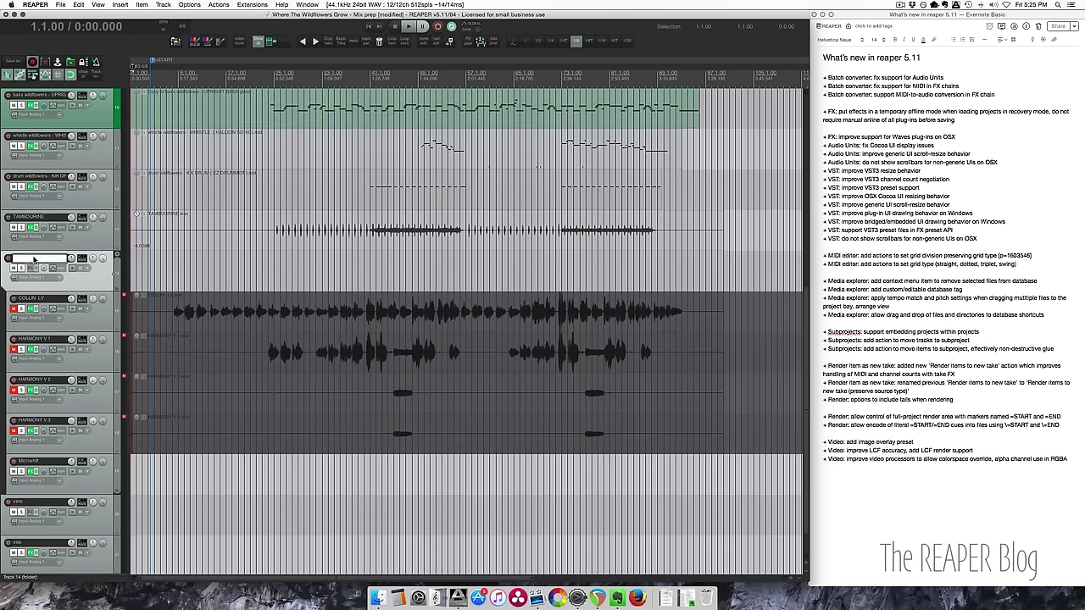
text(vocals)
key(Return)
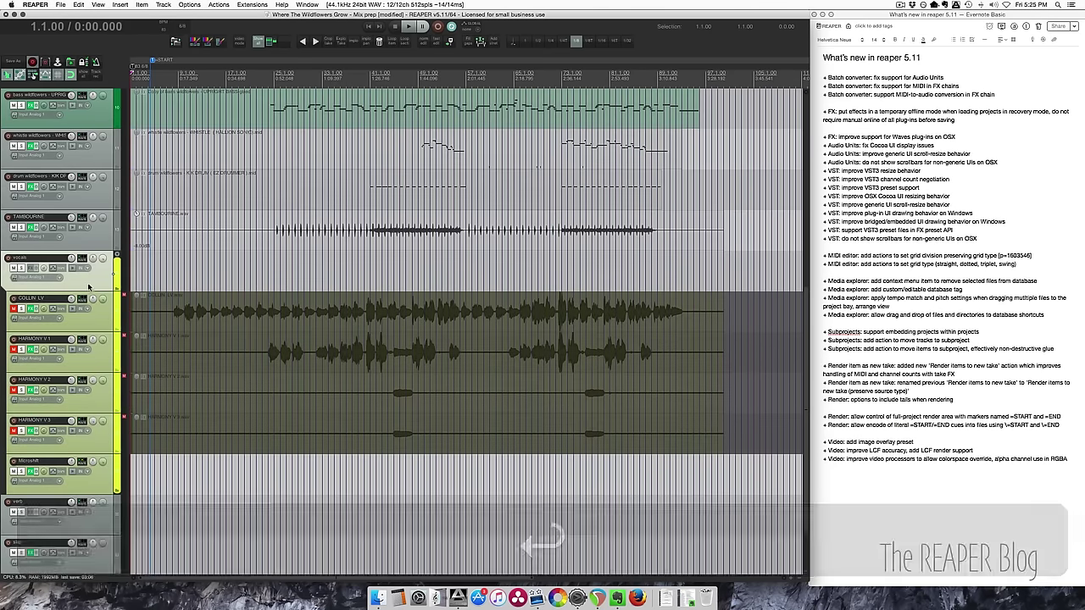
Step: Move the vocals folder with its tracks to a new subproject saved as vocals.rpp, accepting the removal of the parent-project routing
right_click(88, 288)
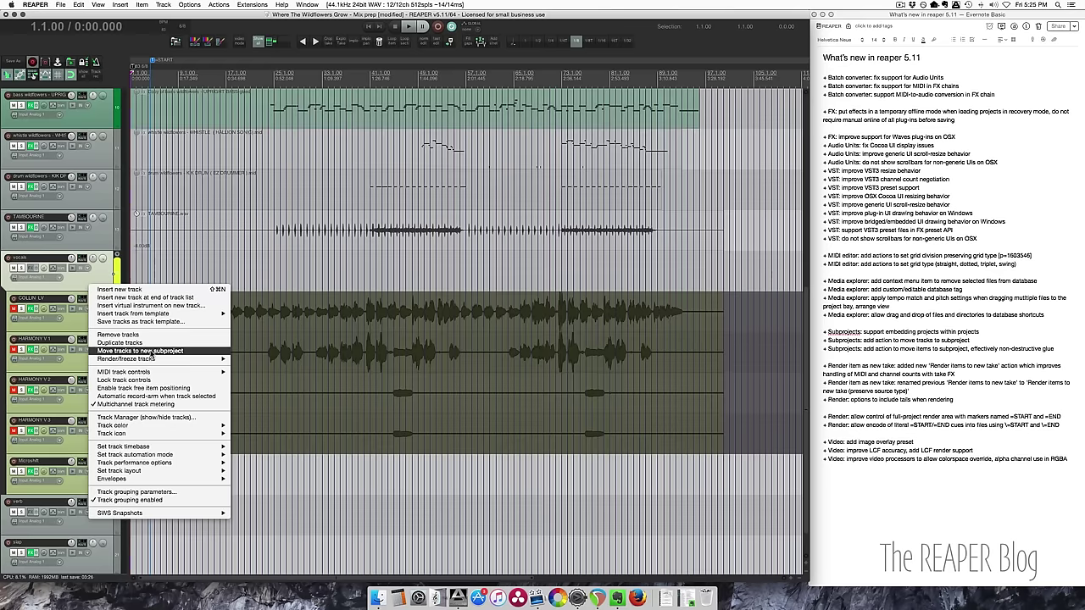
right_click(308, 314)
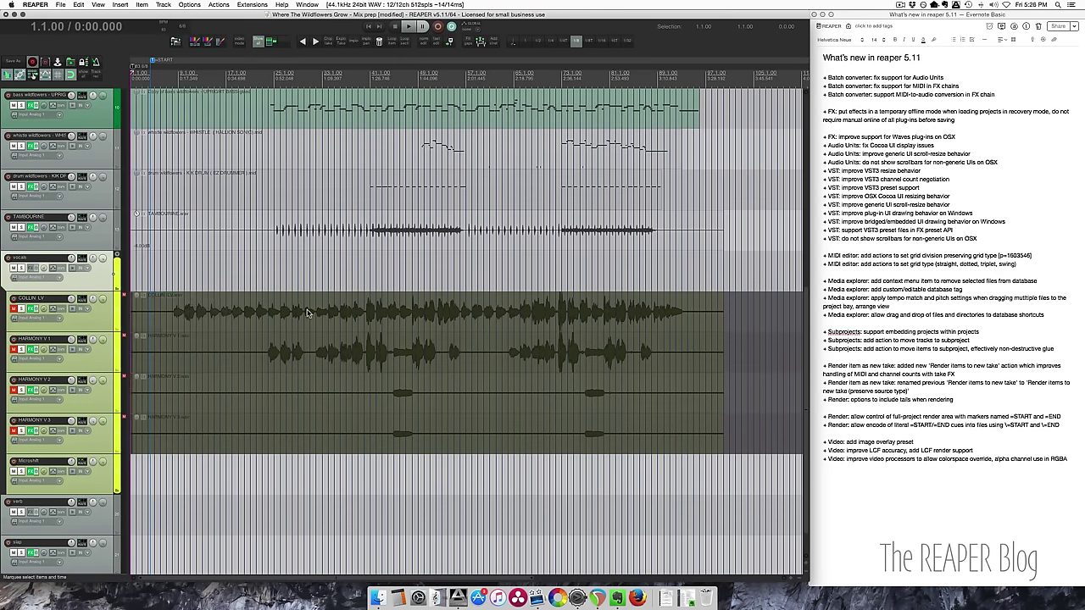
click(176, 271)
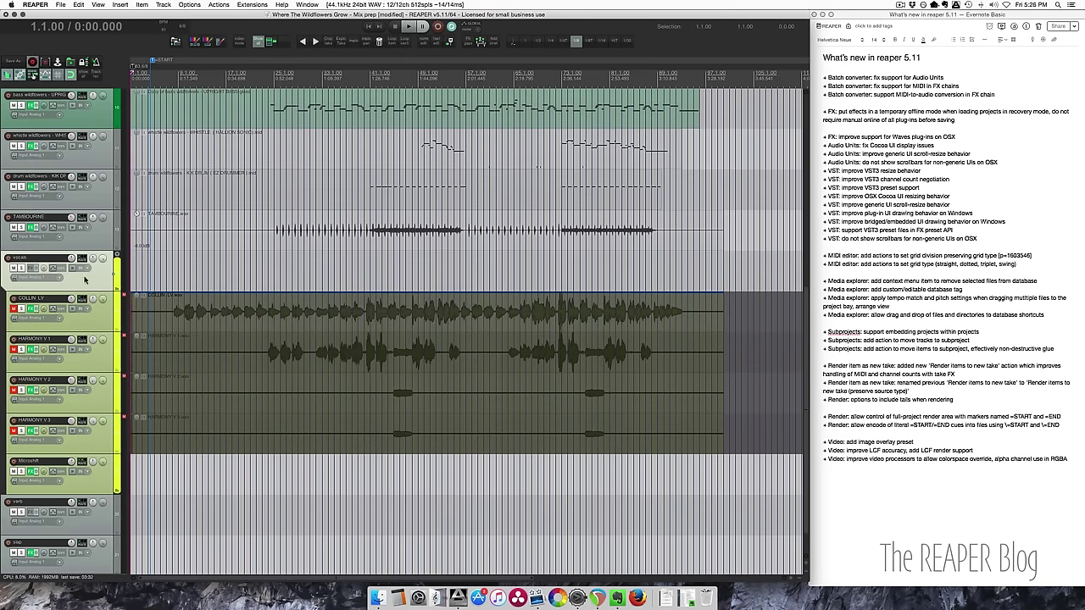
right_click(84, 280)
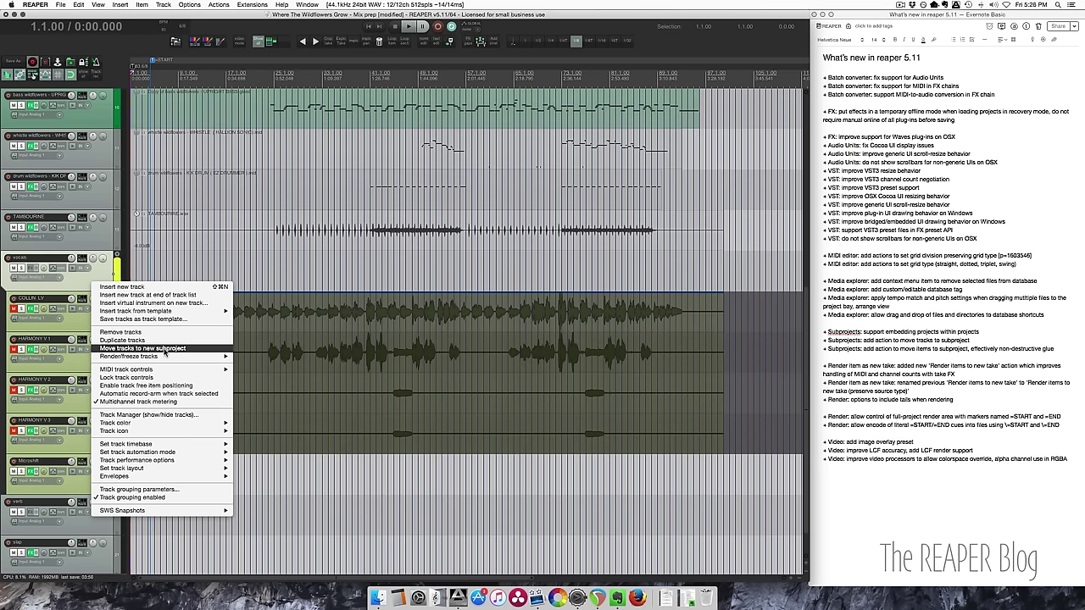
click(167, 352)
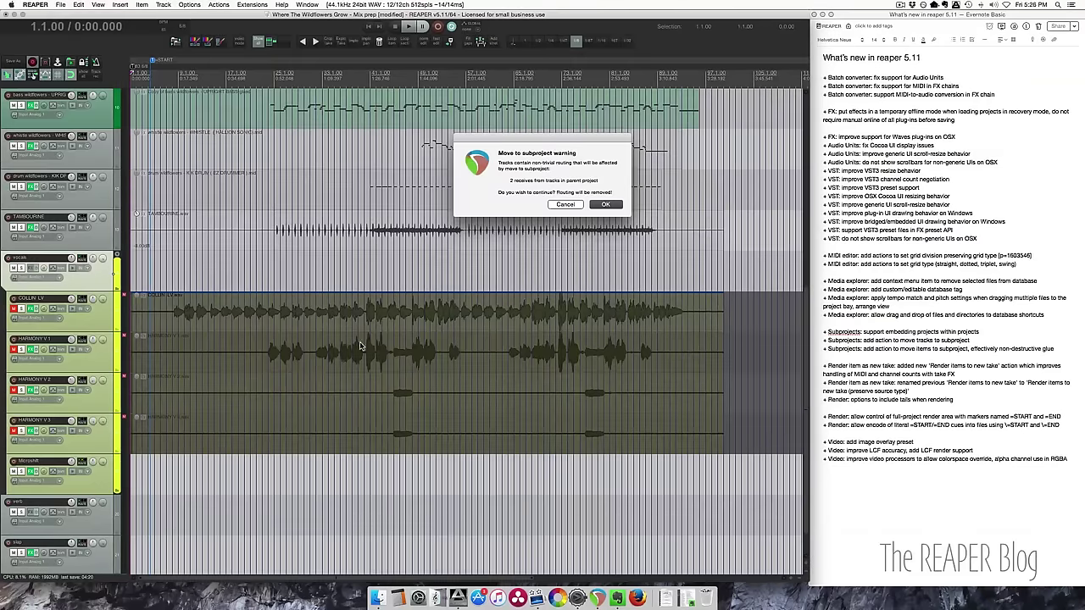
click(607, 205)
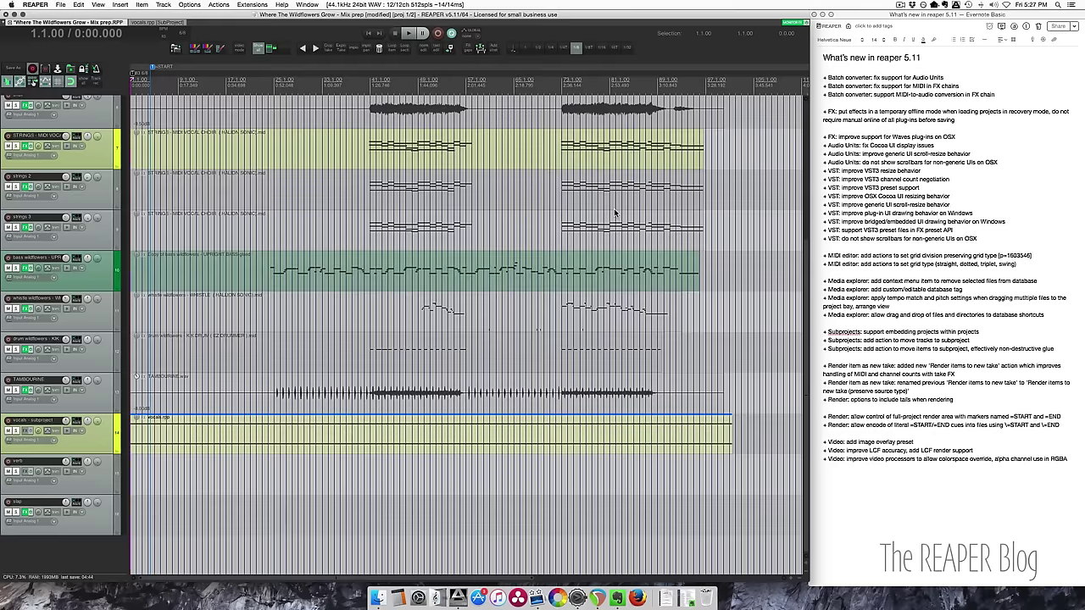
Step: Open the vocals subproject, unmute its lead and harmony vocal tracks, and save it
click(221, 439)
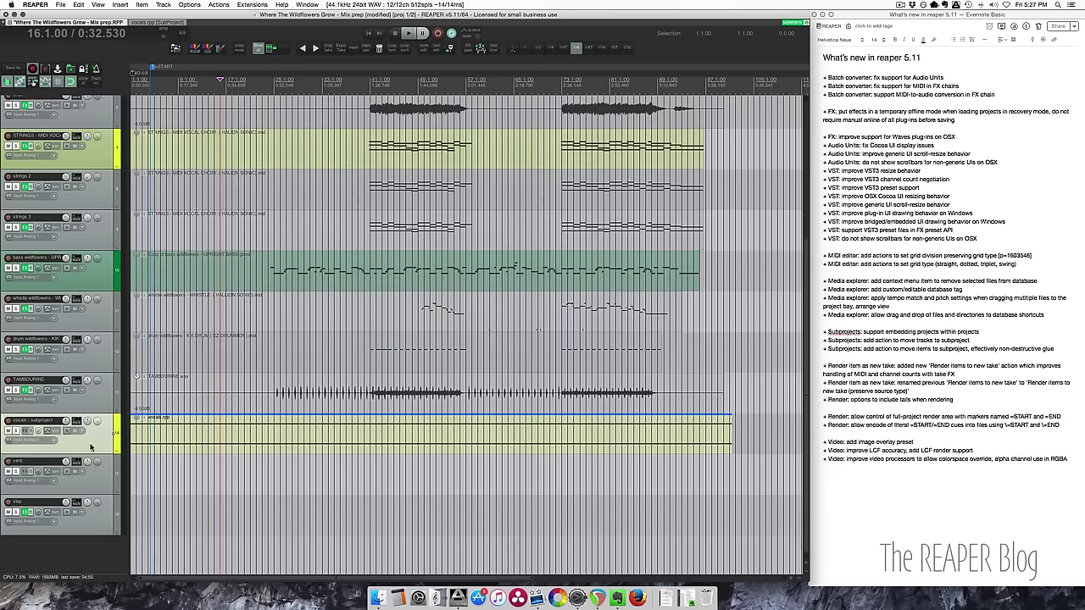
click(167, 463)
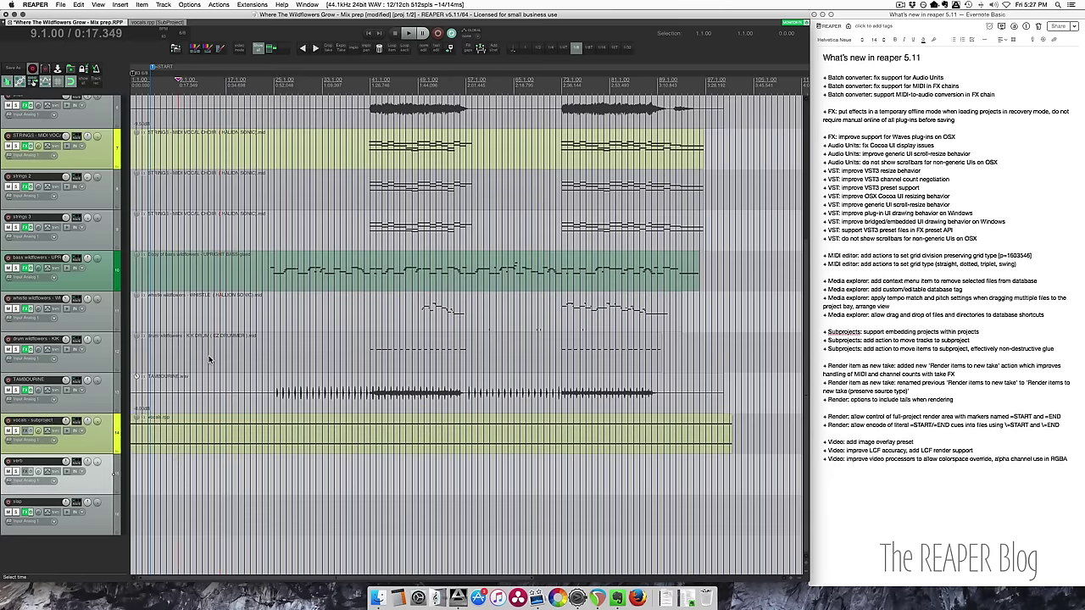
click(150, 23)
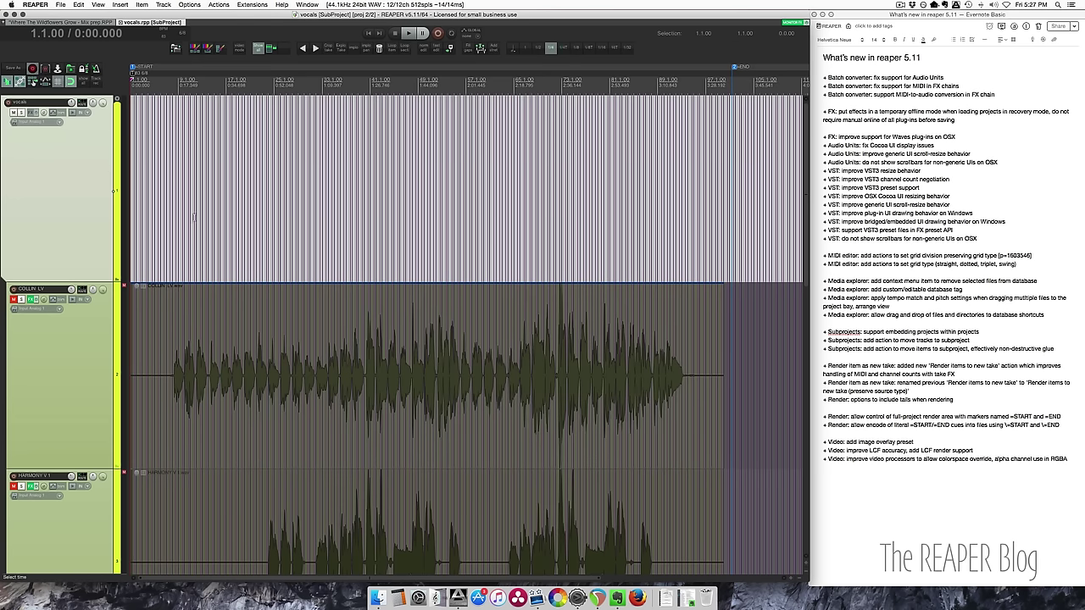
super+click(14, 301)
scroll(97, 277, down, 10)
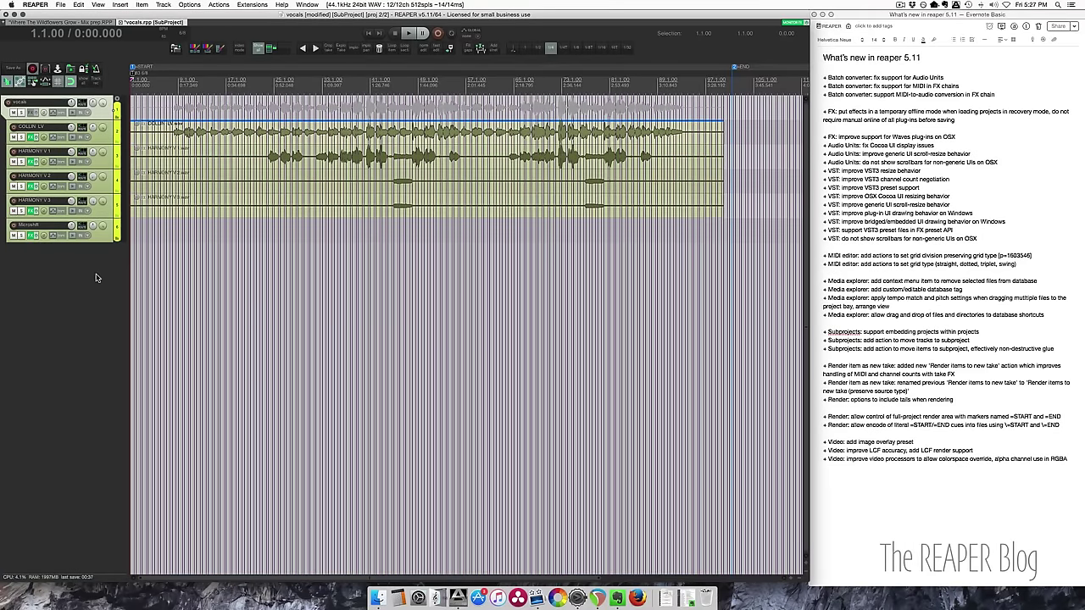
key(super+s)
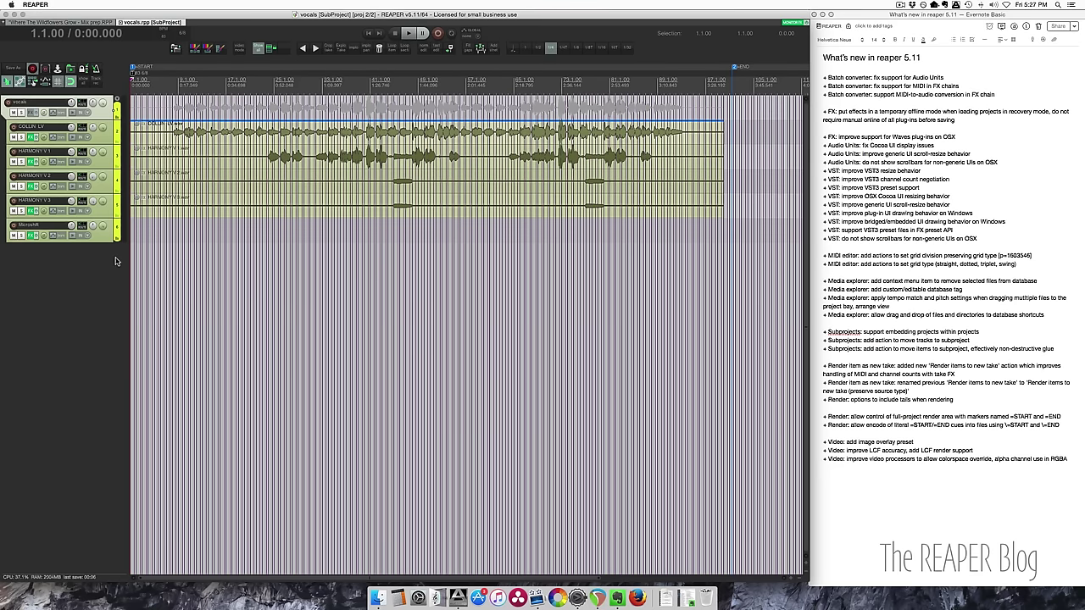
Step: Check the rendered vocals item in the parent project against the tracks inside the subproject
click(53, 26)
click(185, 432)
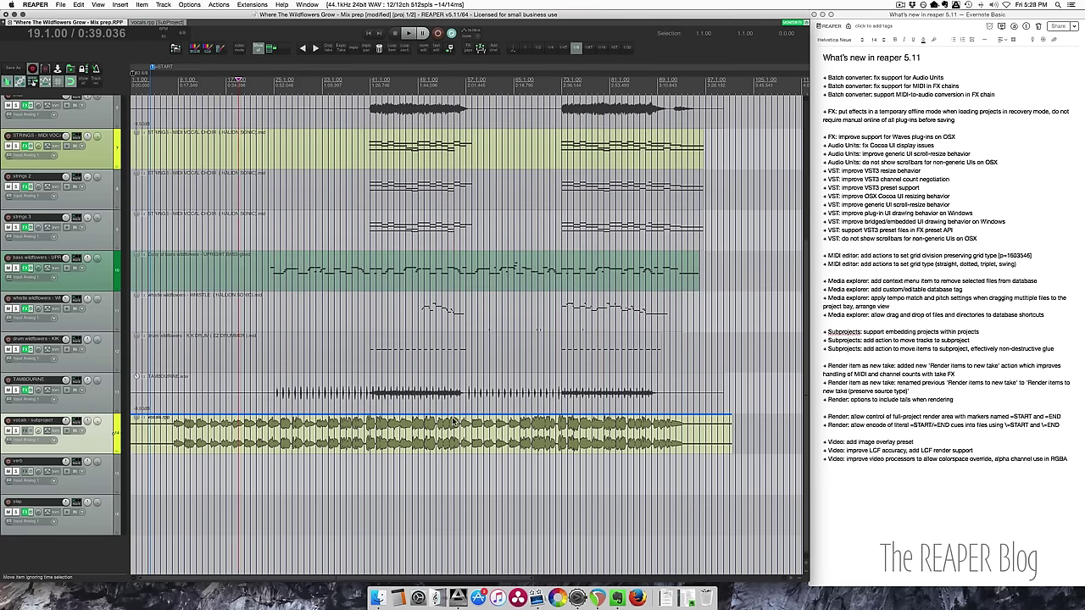
click(166, 24)
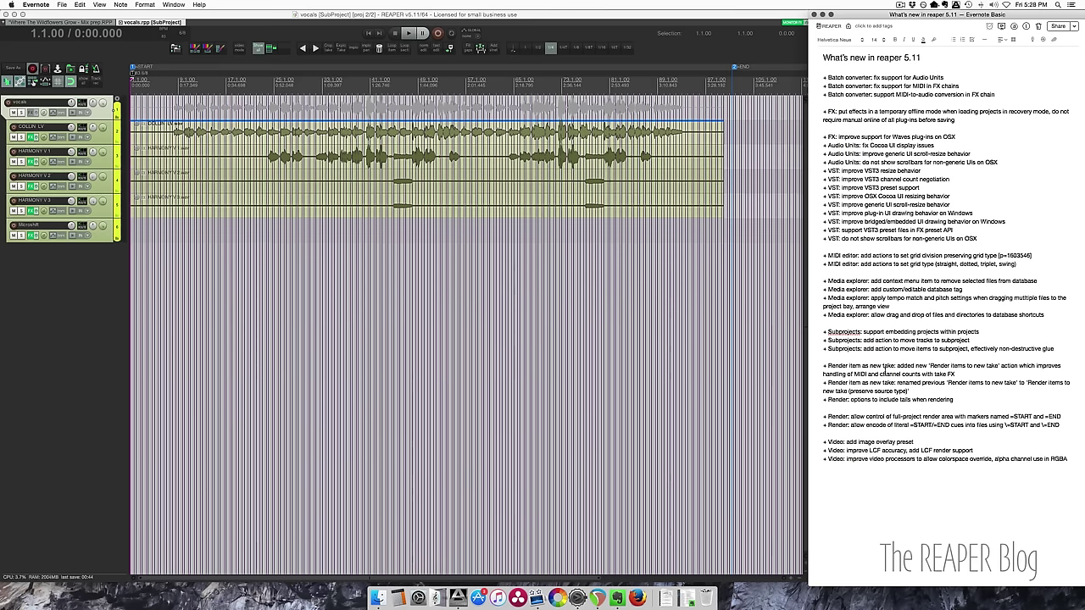
Step: Review the Subprojects entries in the release notes and close the vocals subproject
drag(857, 331, 881, 339)
click(883, 341)
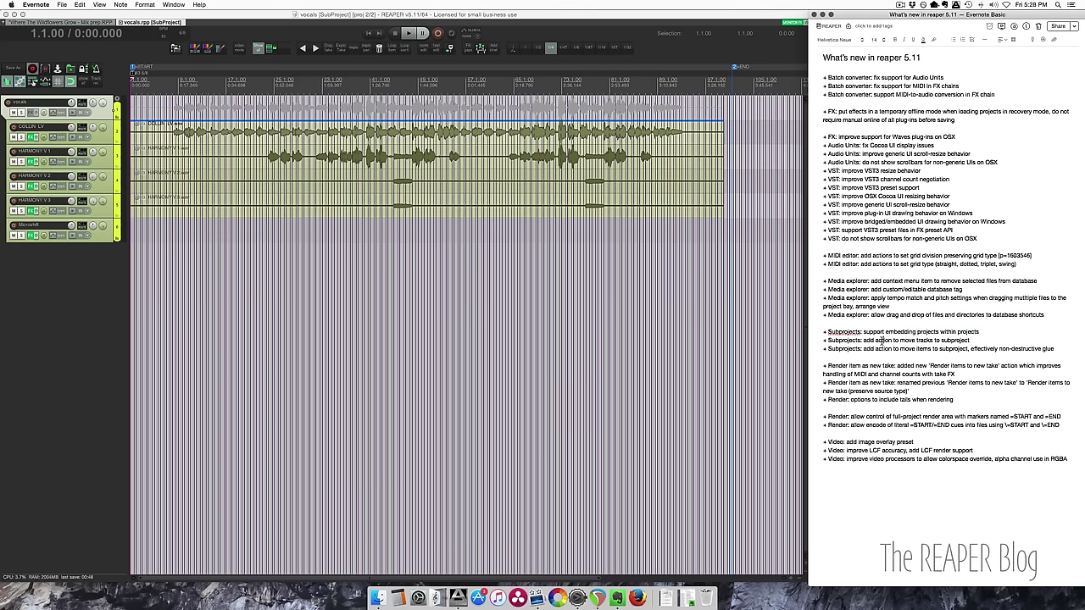
click(281, 255)
click(122, 23)
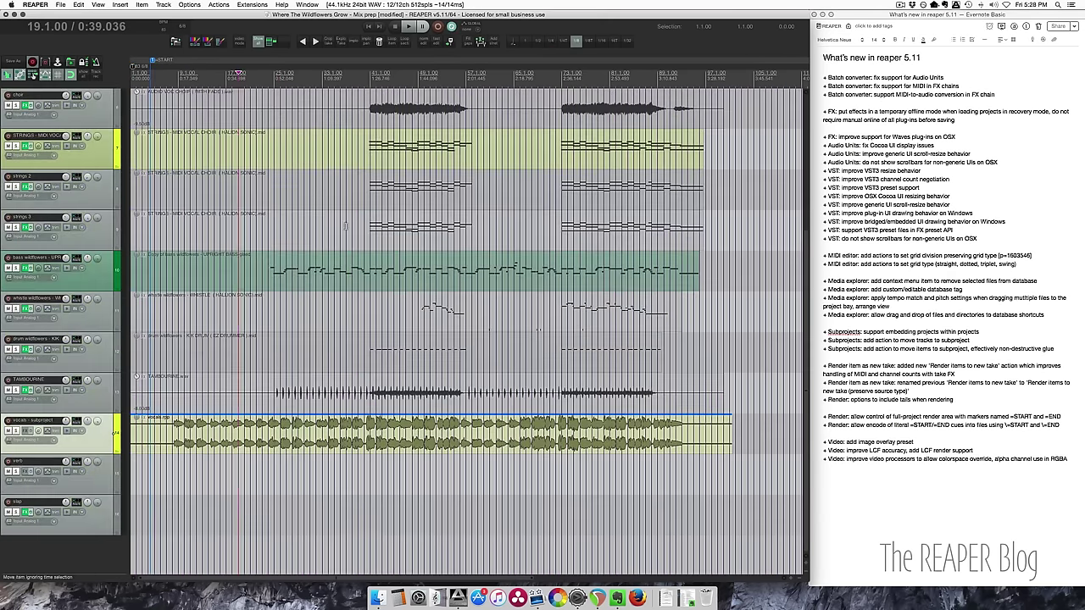
Step: Examine the vocals.rpp item's name and waveform up close on the vocals - subproject track
click(332, 549)
click(310, 431)
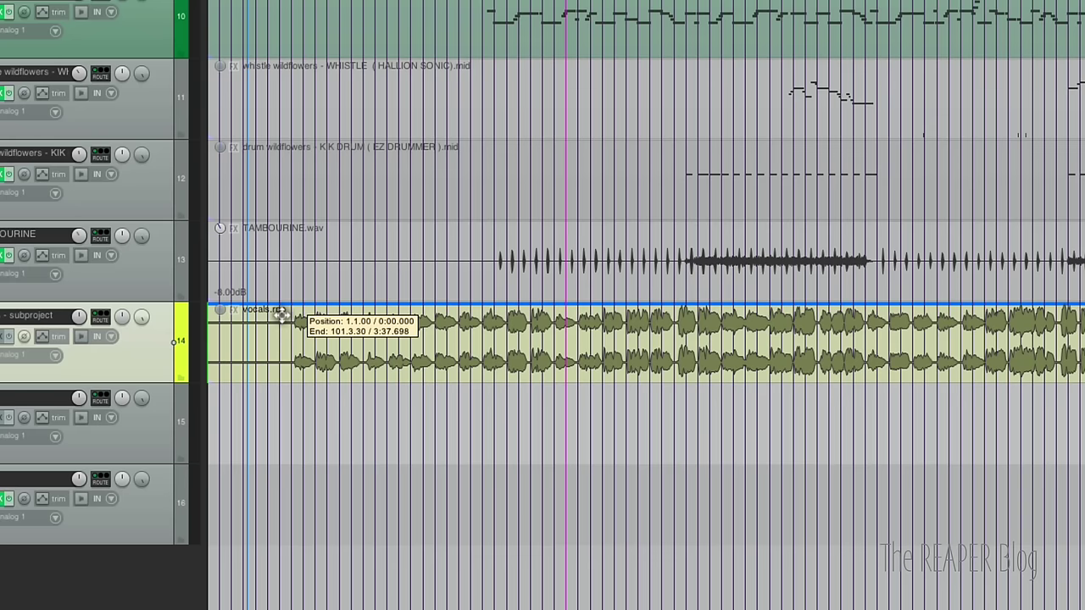
click(169, 425)
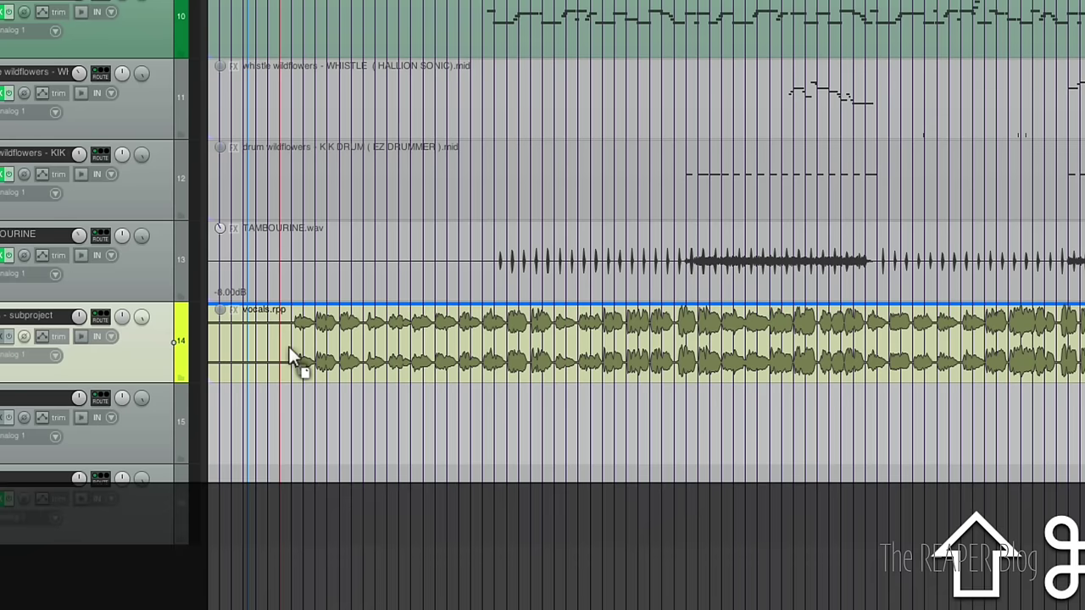
scroll(289, 347, up, 5)
scroll(289, 347, up, 8)
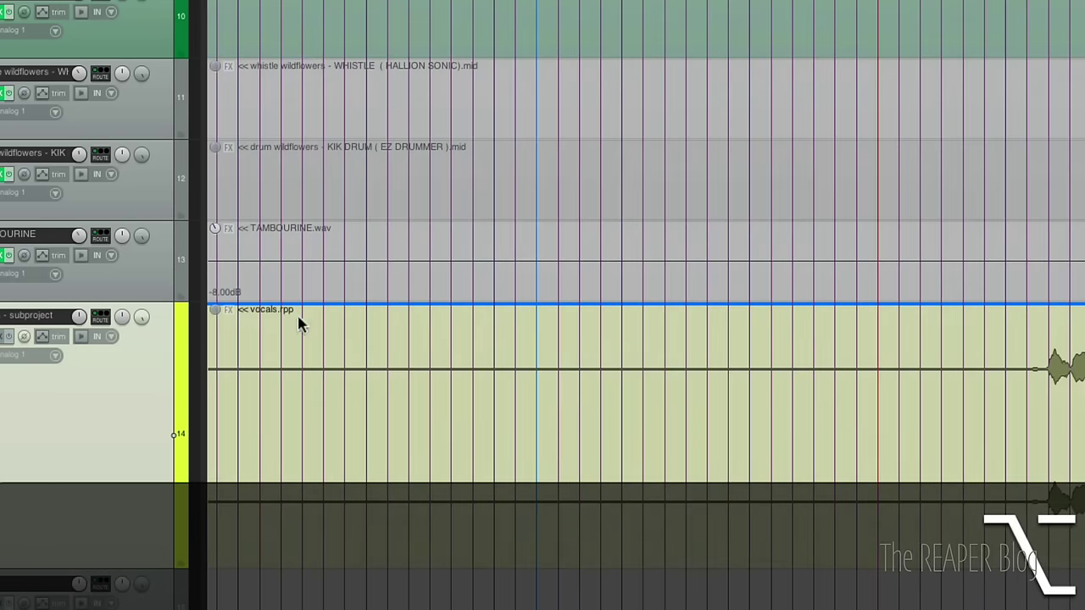
scroll(293, 317, up, 2)
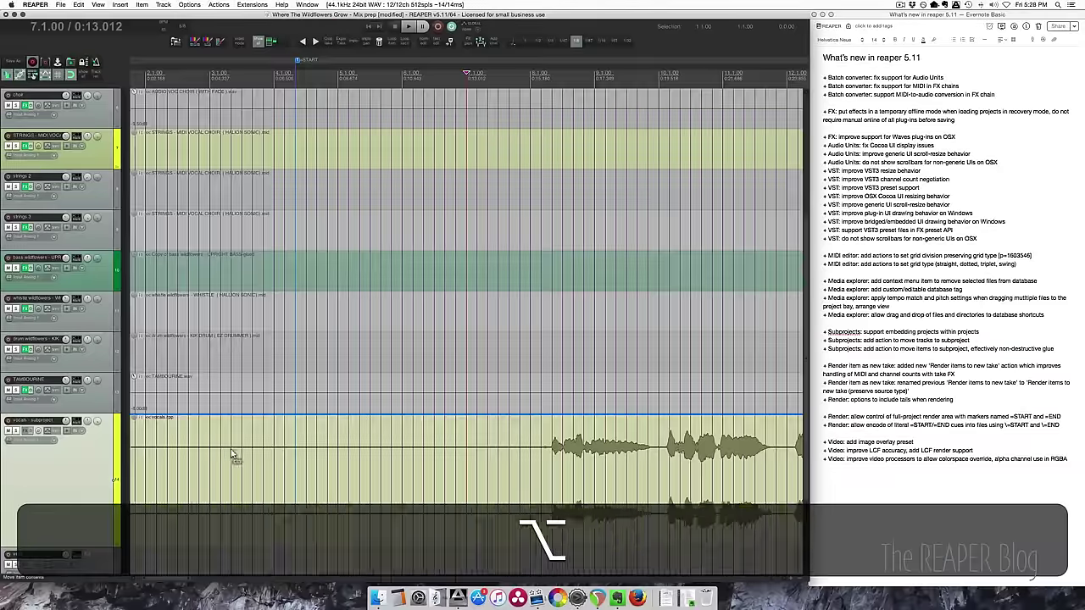
Step: Reopen the vocals subproject from its item in the parent project, view its tracks and close it again
scroll(408, 378, down, 10)
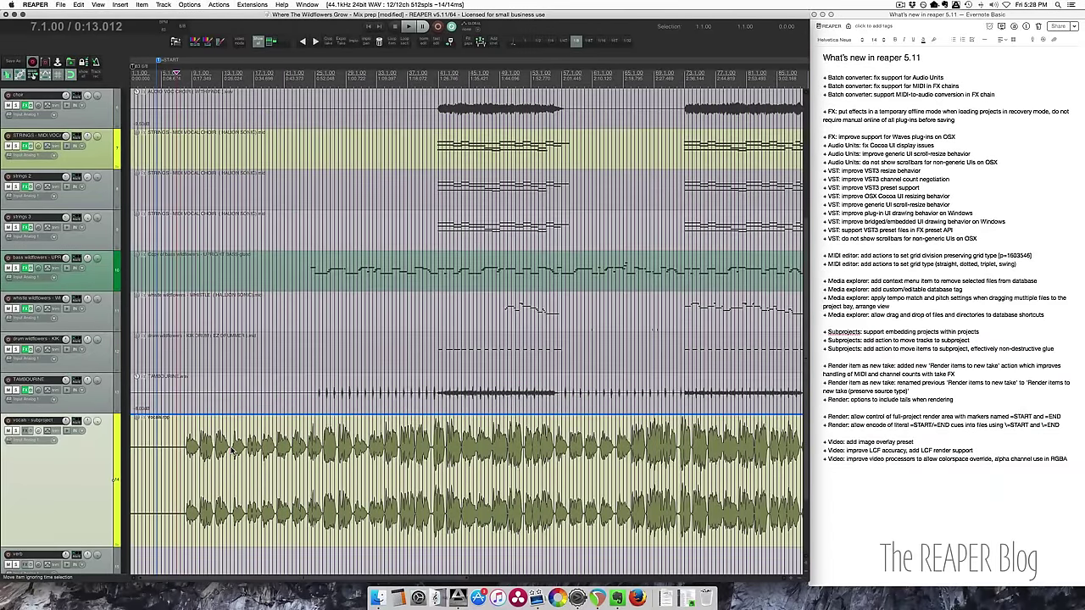
double_click(231, 450)
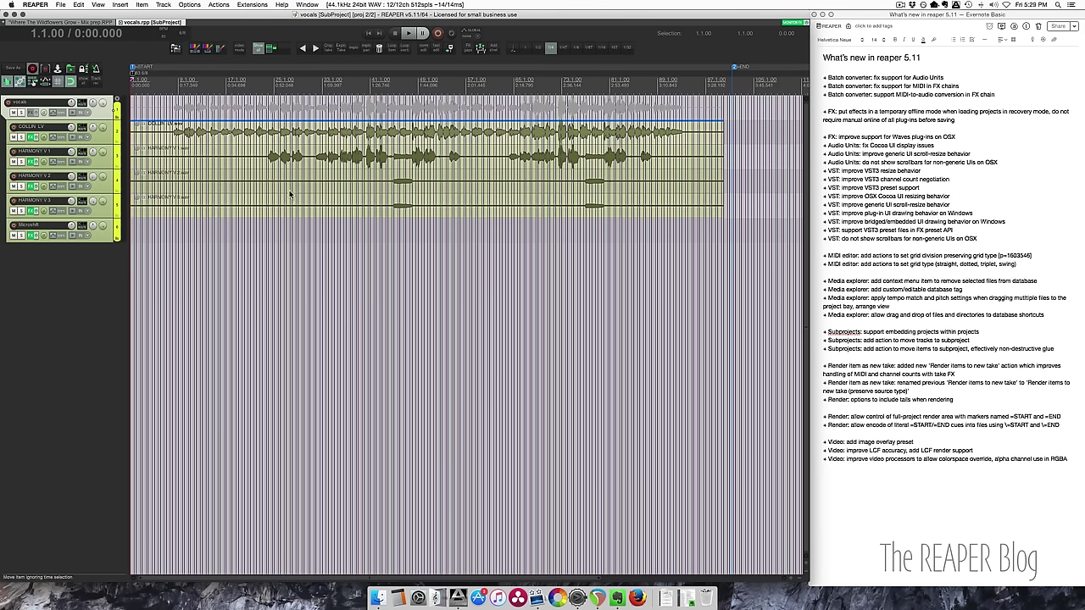
click(112, 22)
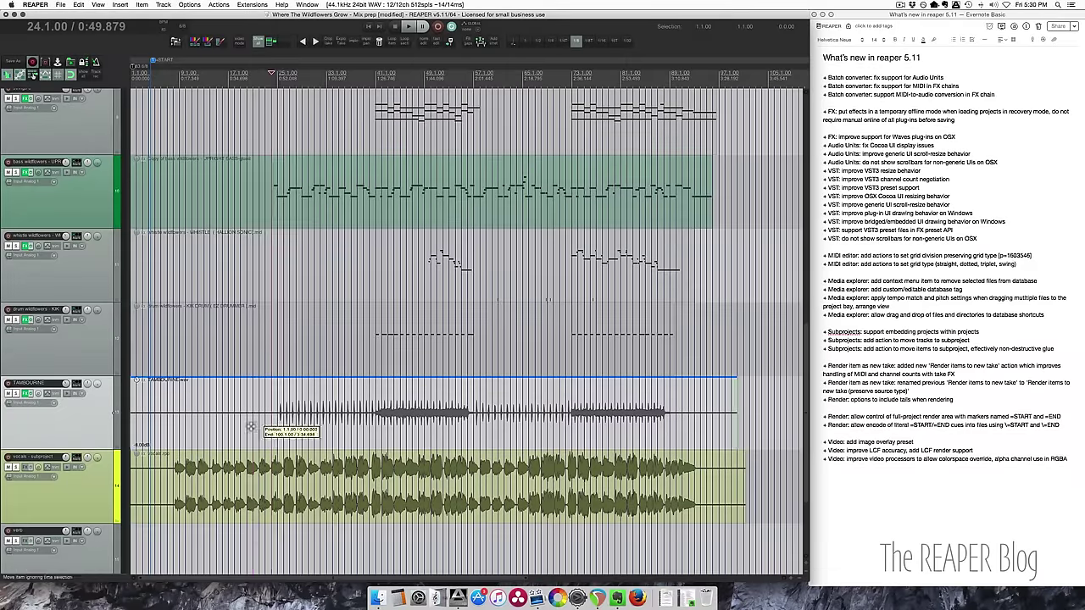
Step: Add ReaDelay as an item effect on the TAMBOURINE.wav item
click(250, 428)
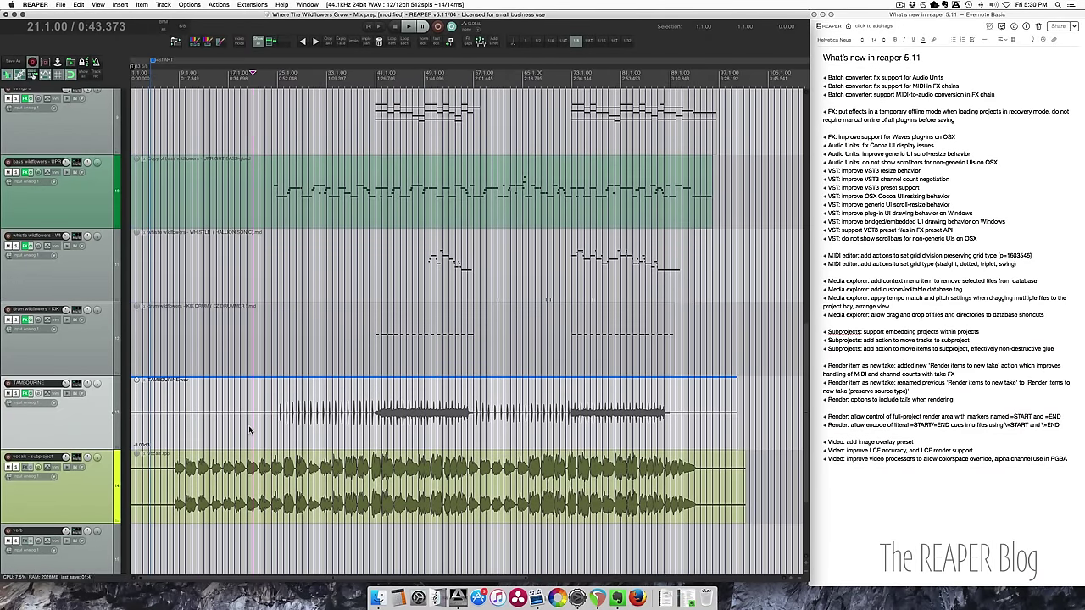
click(145, 383)
mouse_move(165, 387)
mouse_move(257, 389)
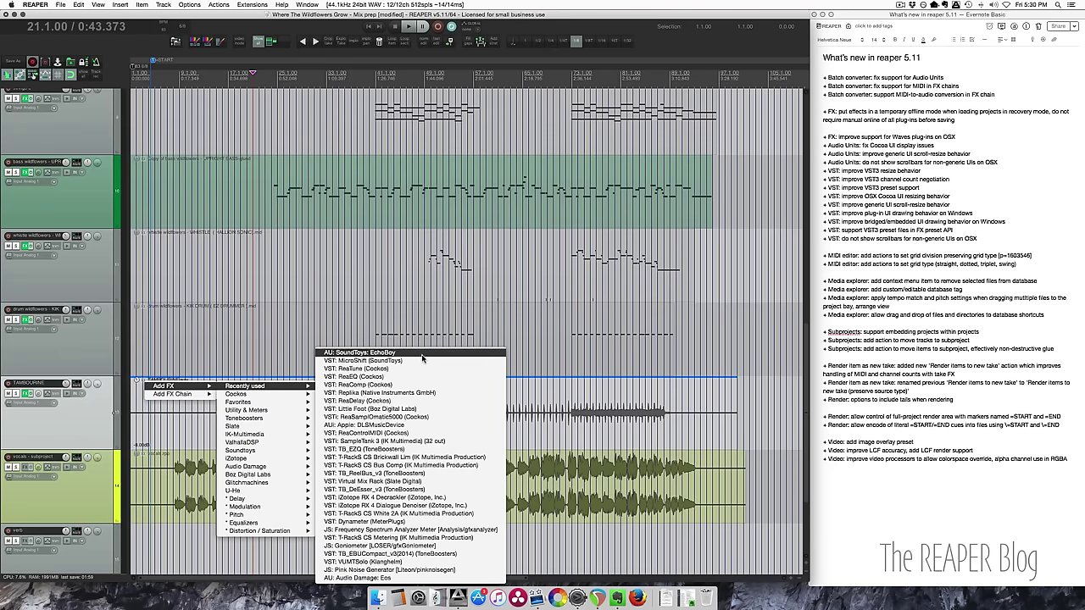
click(458, 401)
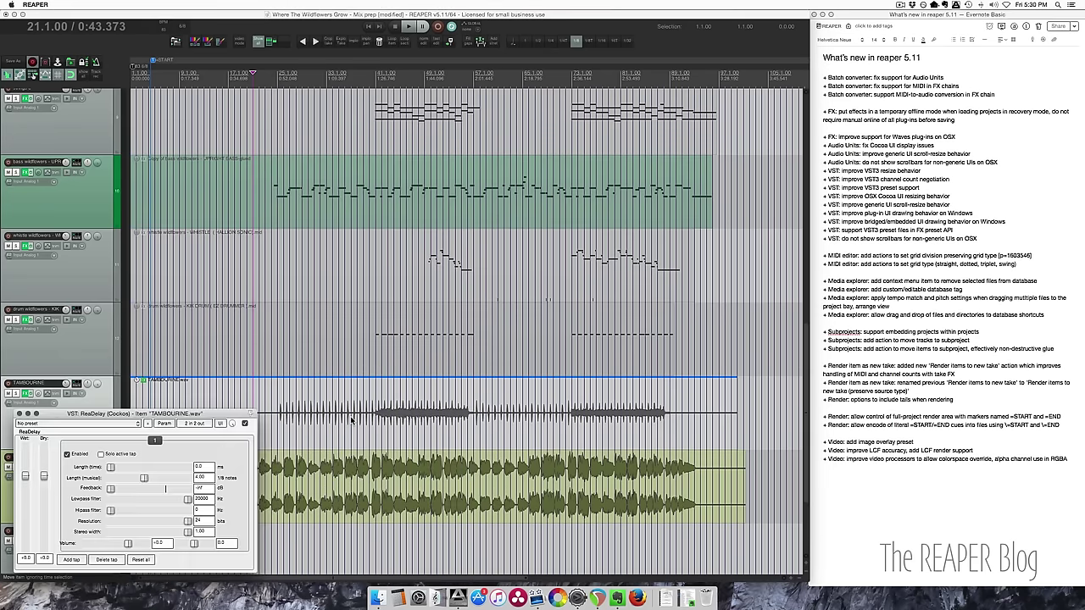
Step: Move the TAMBOURINE.wav item with its ReaDelay effect into a new subproject and open that subproject
click(20, 413)
right_click(214, 434)
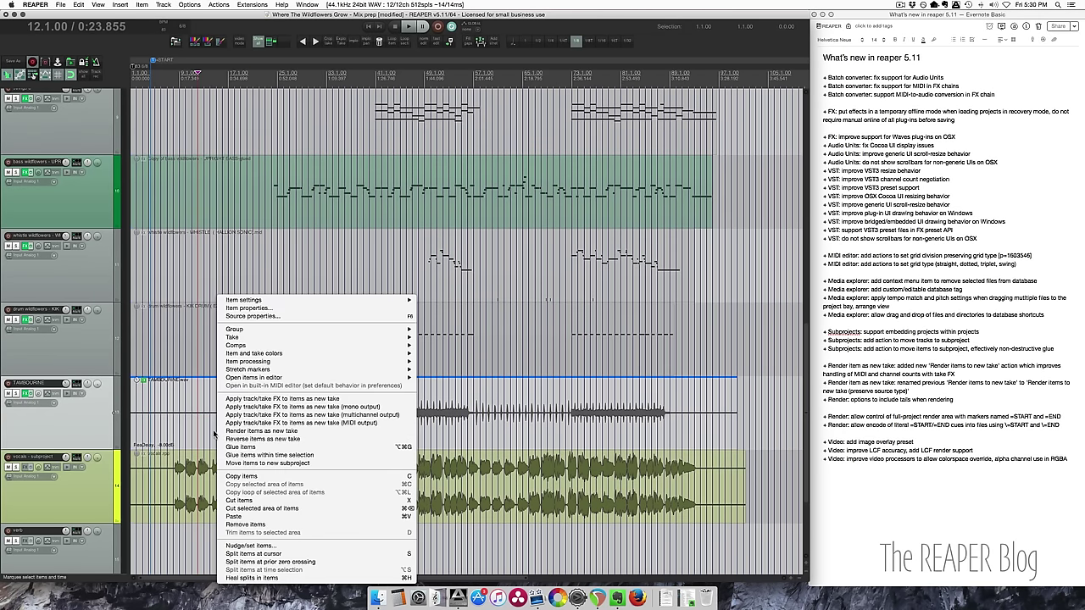
click(308, 464)
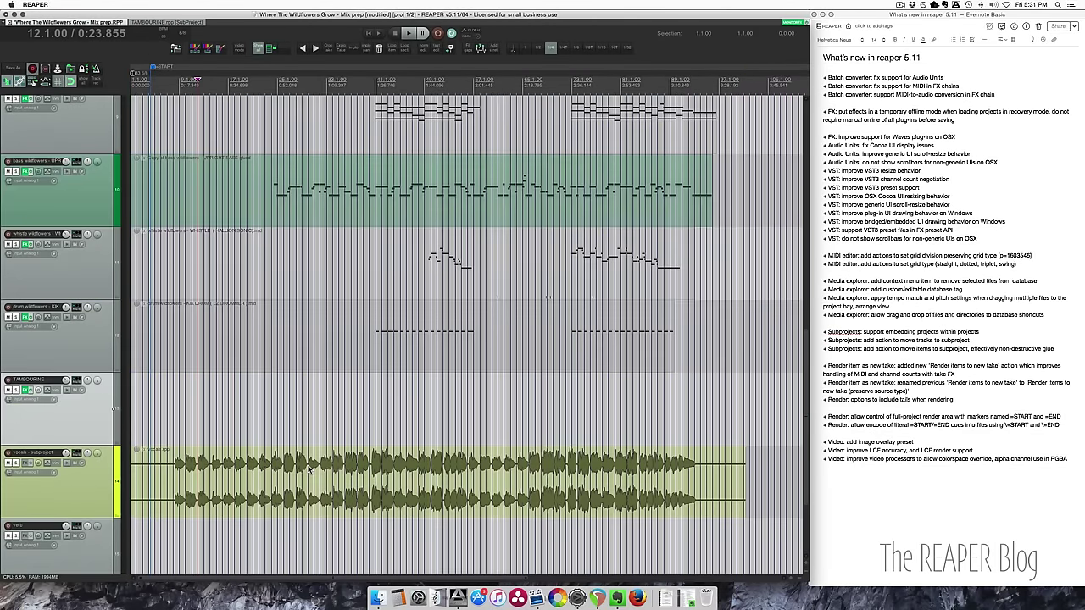
drag(308, 468, 313, 431)
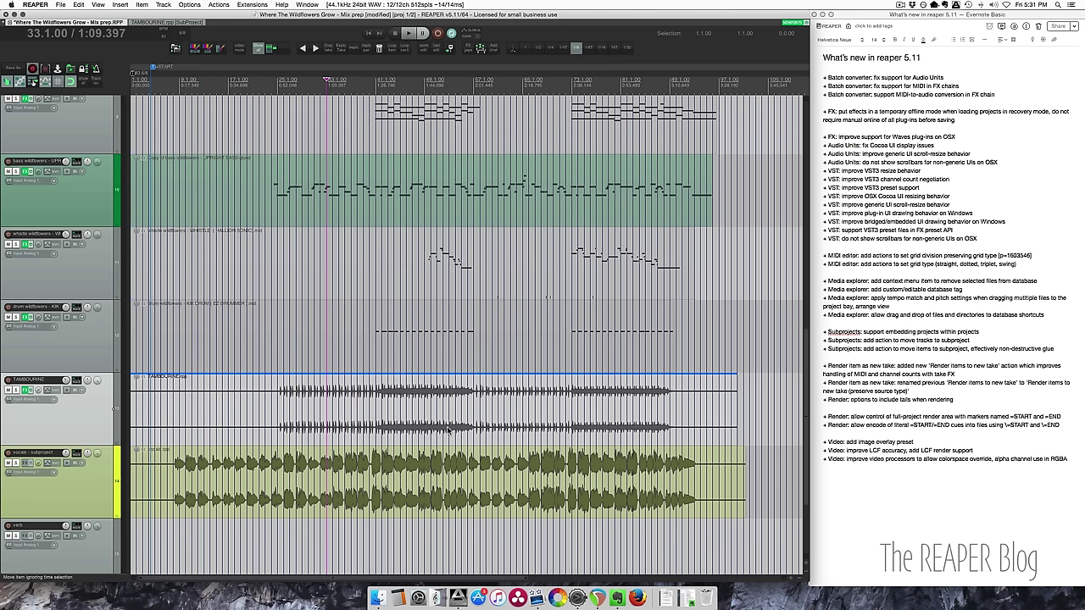
double_click(279, 419)
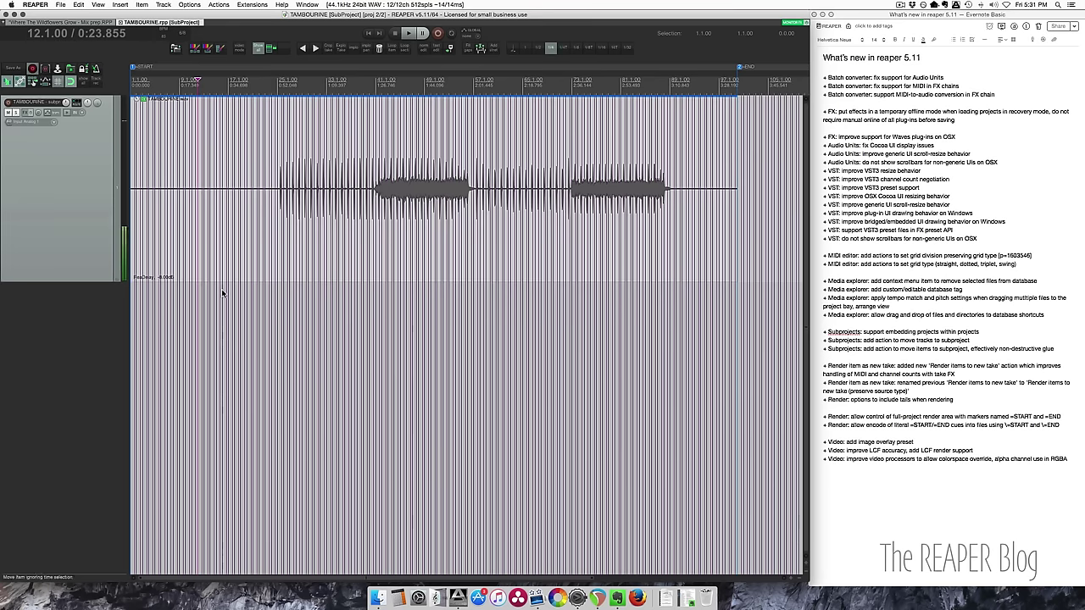
Step: Insert 086 whereends beat.wav from the Media Explorer's Music loops folder onto a new track below the tambourine
key(alt+super+x)
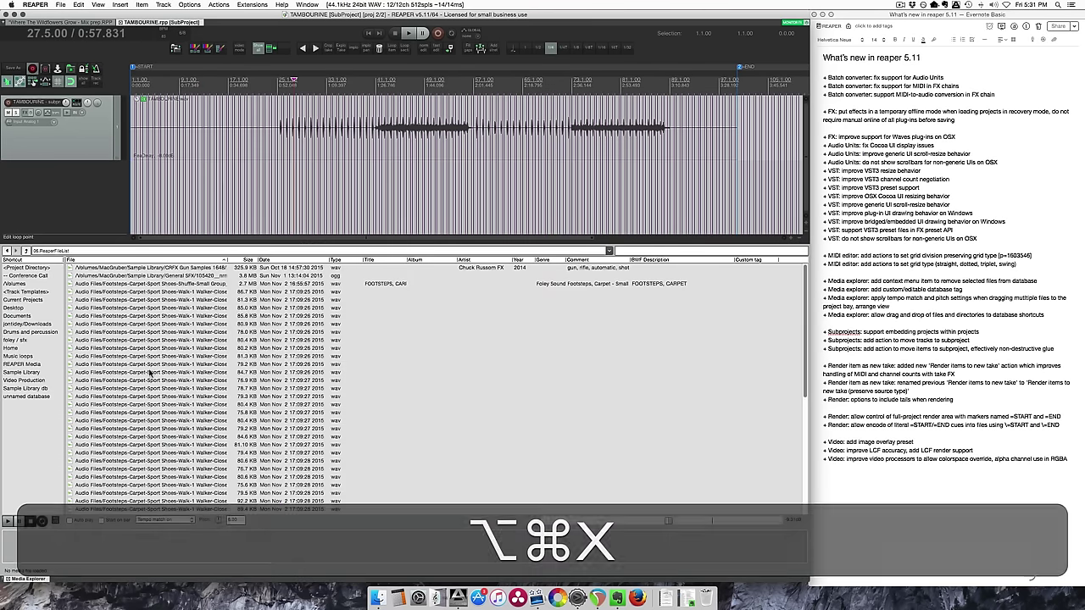
click(35, 350)
click(35, 357)
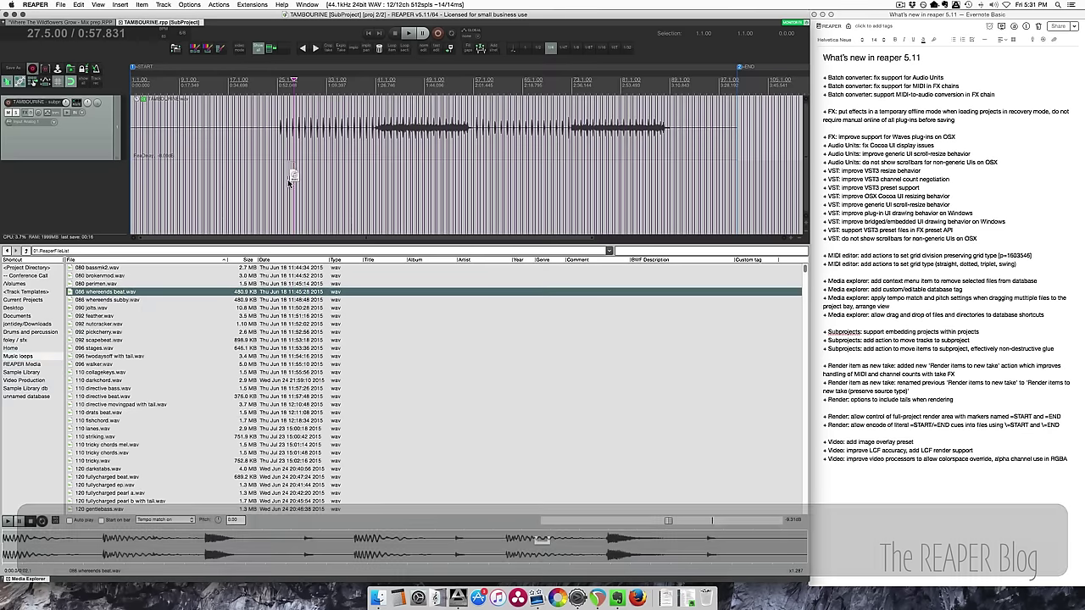
click(289, 182)
click(301, 187)
scroll(302, 189, up, 5)
drag(358, 185, 285, 182)
Step: Move the 086 whereends beat item to the project start and loop-extend it past the first tambourine hits
scroll(287, 189, down, 5)
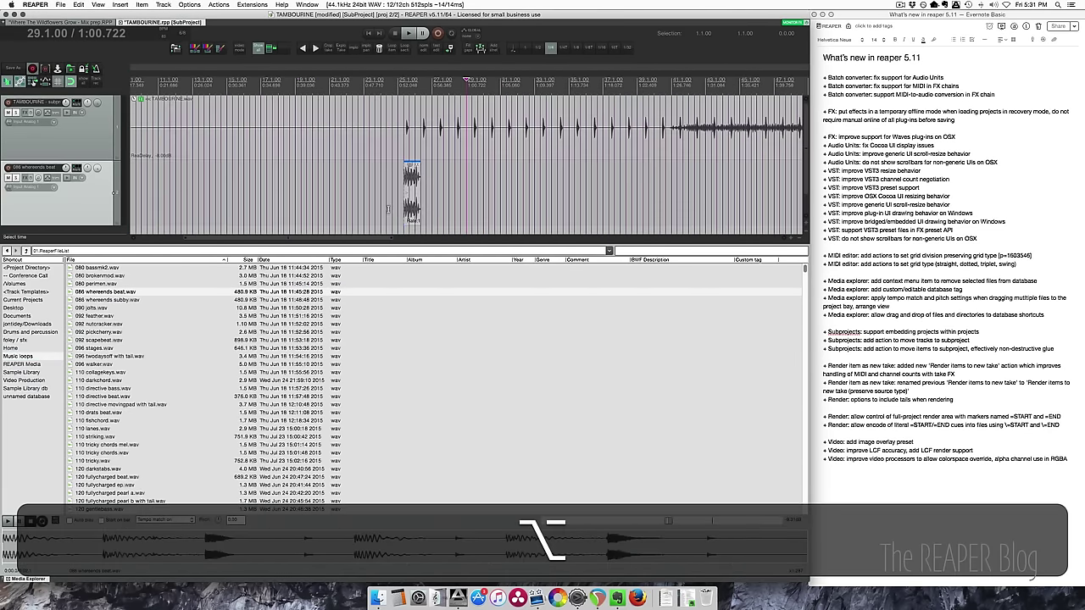
drag(413, 188, 134, 170)
click(144, 198)
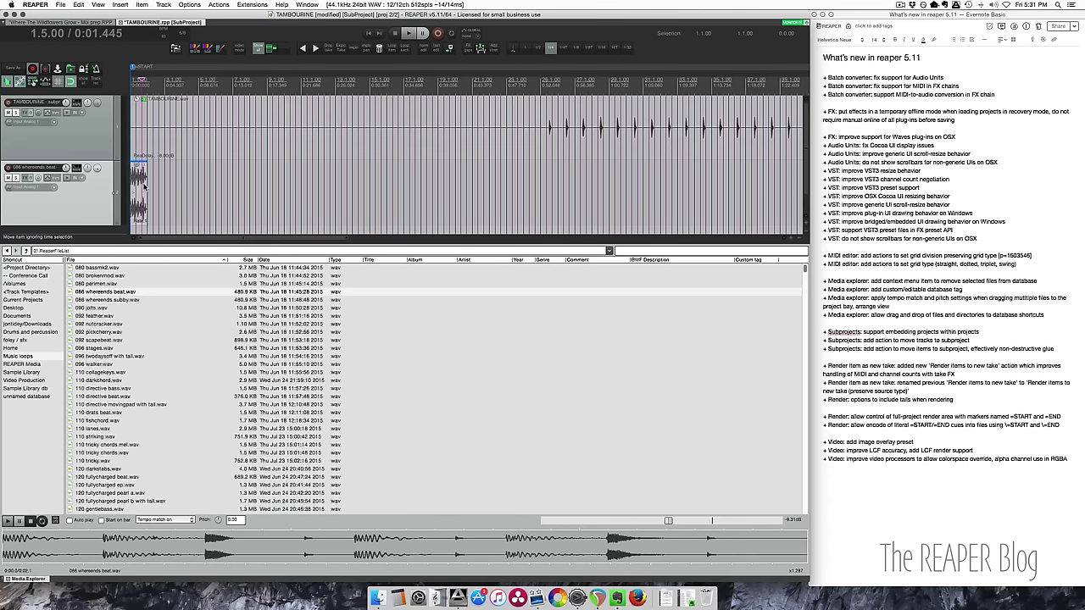
drag(145, 183, 651, 180)
click(566, 185)
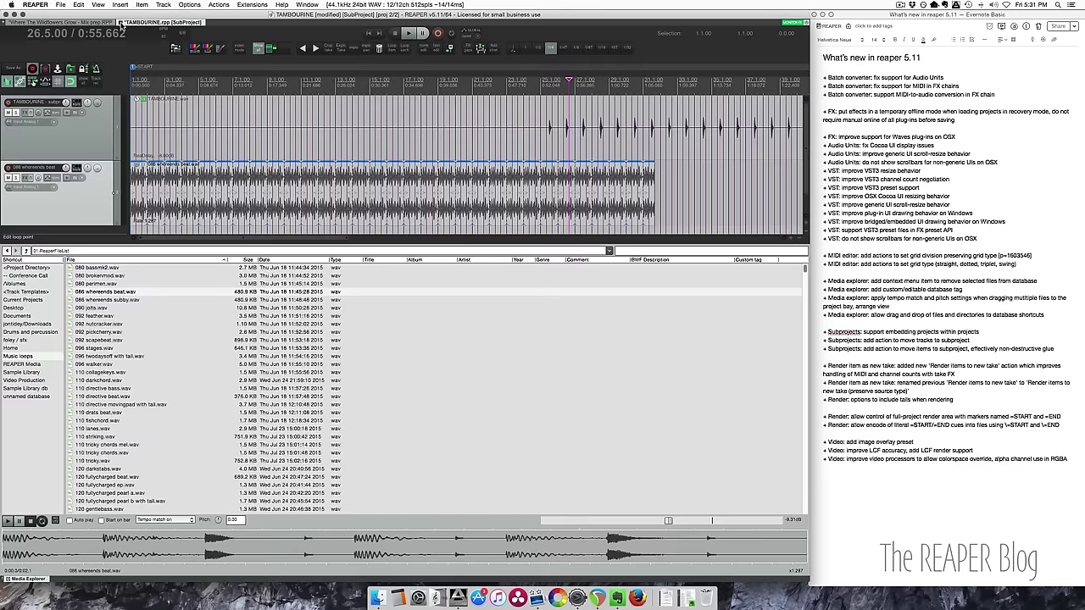
Step: Save and close the TAMBOURINE subproject, and inspect the updated item in the parent project
click(122, 23)
click(607, 190)
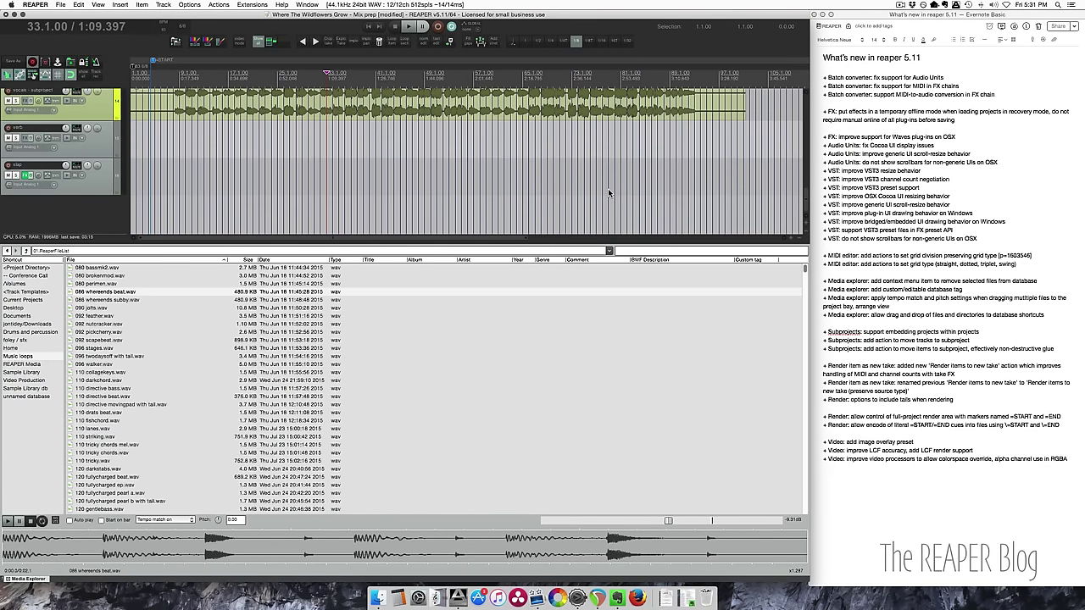
scroll(274, 145, up, 4)
click(214, 168)
scroll(206, 181, up, 4)
click(179, 182)
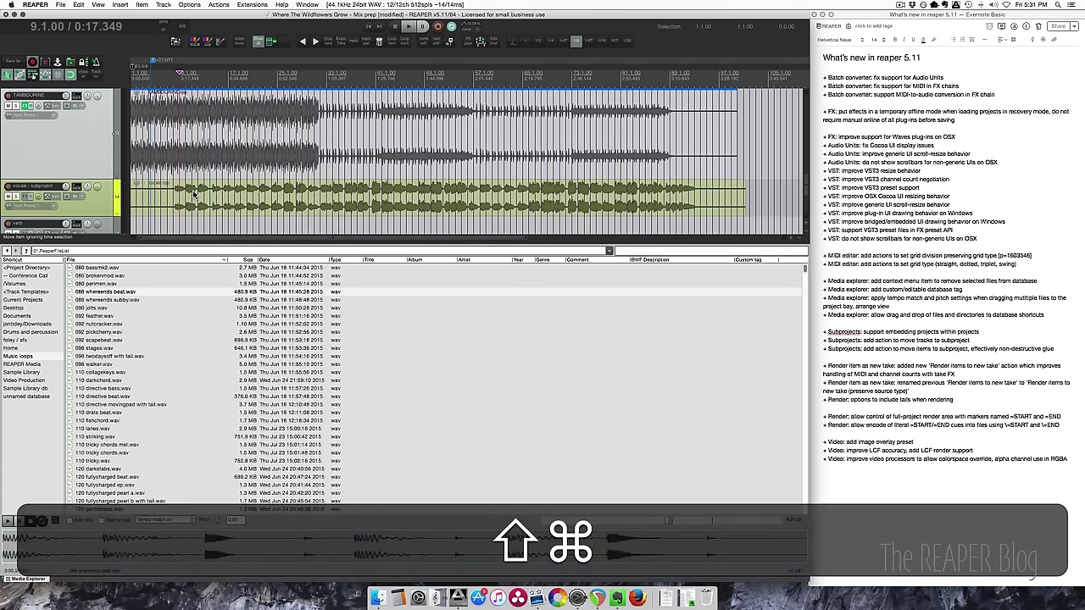
Step: Reopen the TAMBOURINE subproject, review the project tab options for synchronizing and rendering subprojects, and dismiss them
double_click(193, 194)
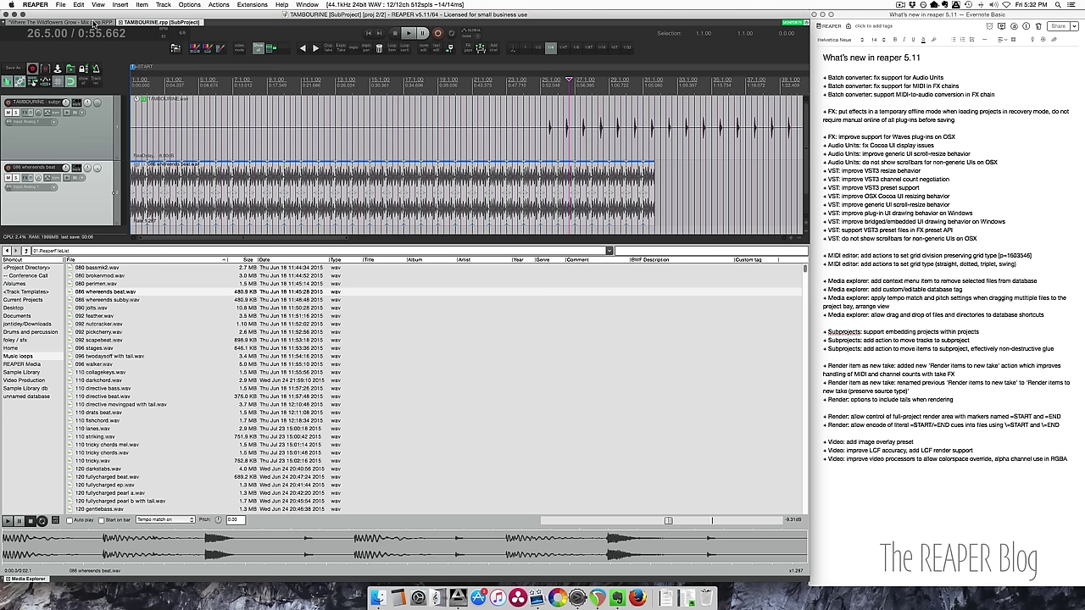
right_click(141, 24)
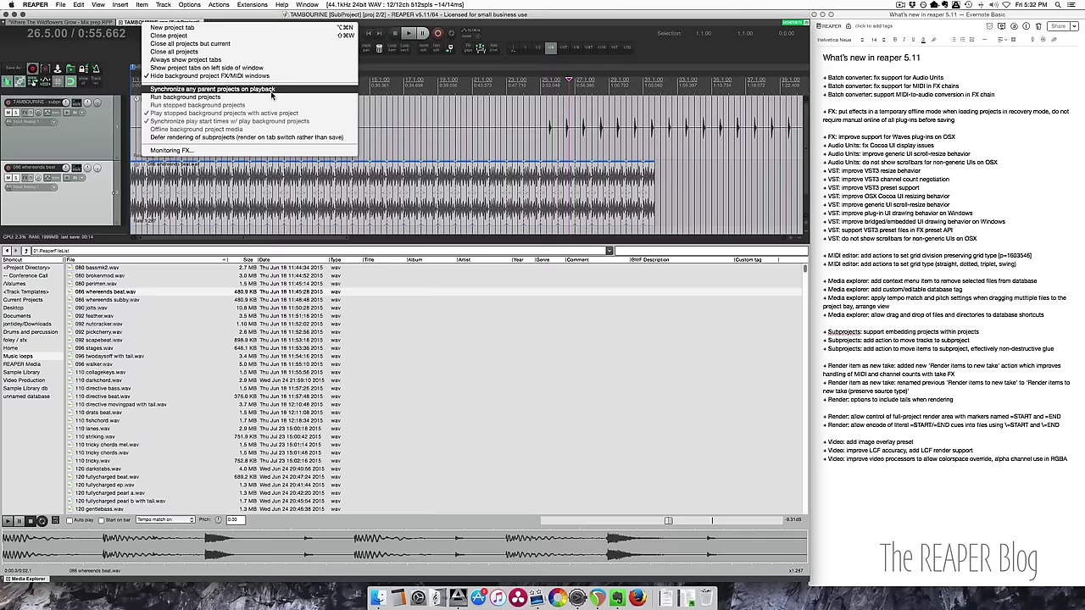
click(83, 140)
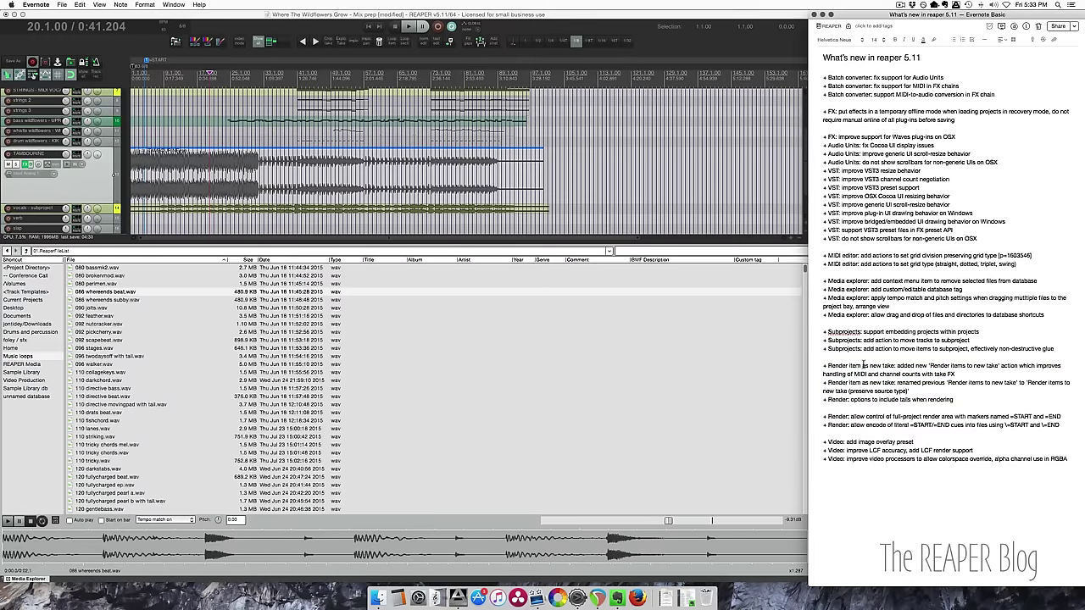
Step: Read the release note entries about the 'Render items to new take' actions and including tails when rendering
triple_click(865, 367)
click(930, 366)
drag(908, 367, 1020, 367)
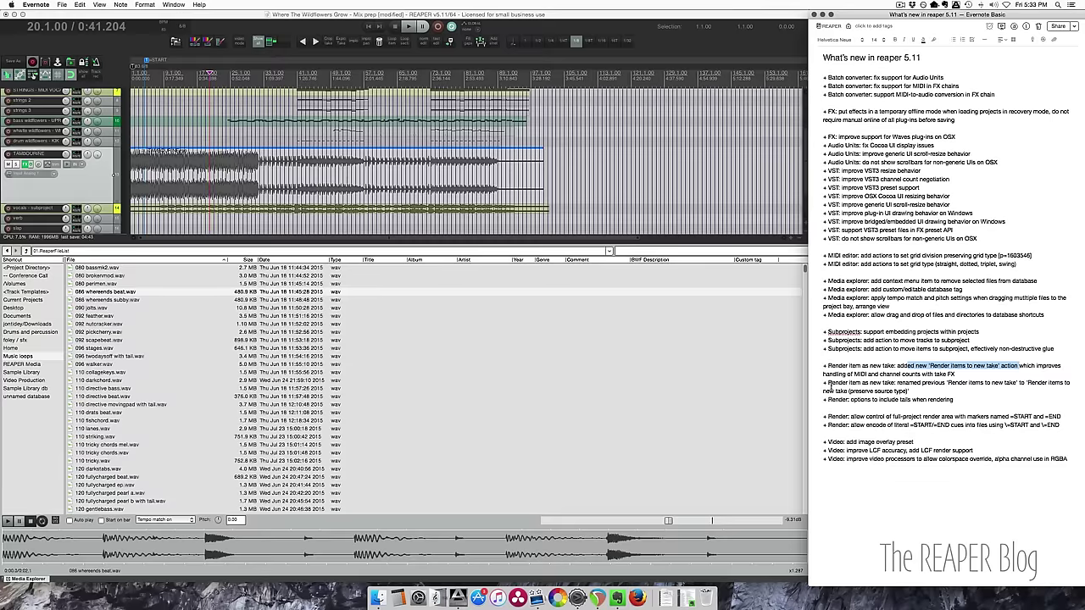
drag(823, 382, 851, 400)
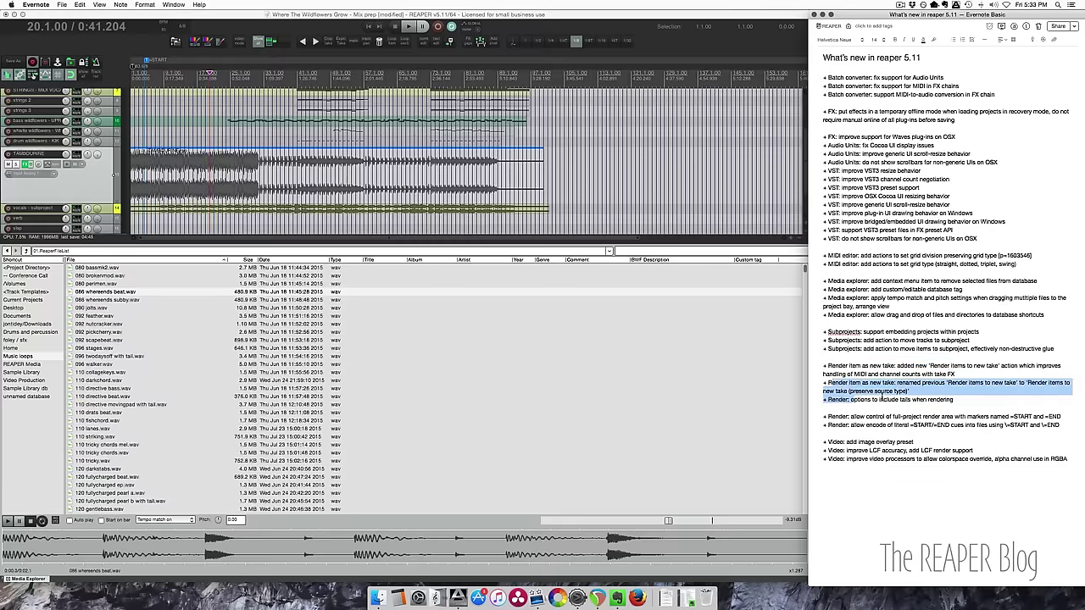
click(900, 399)
drag(1026, 384, 1028, 393)
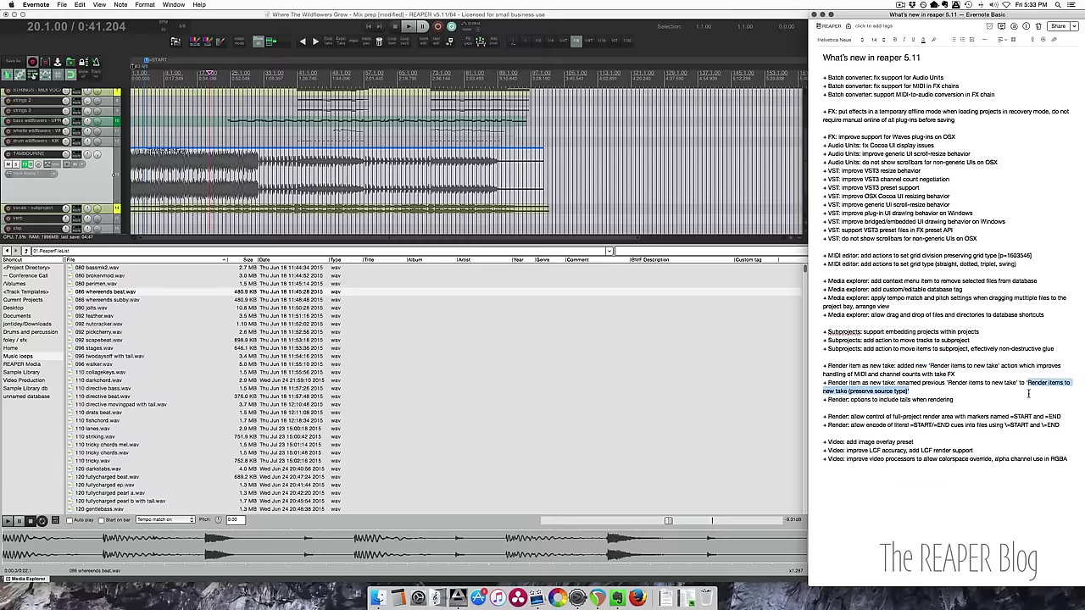
triple_click(821, 404)
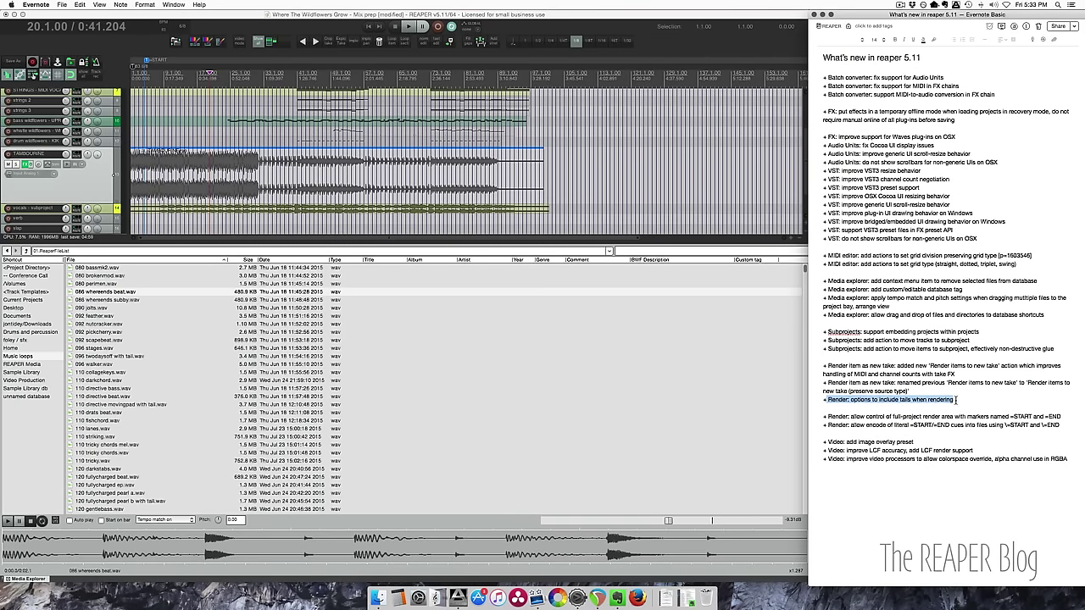
Step: Open the Render to File settings, include a 1000 ms tail and set the source to Selected media items
click(251, 173)
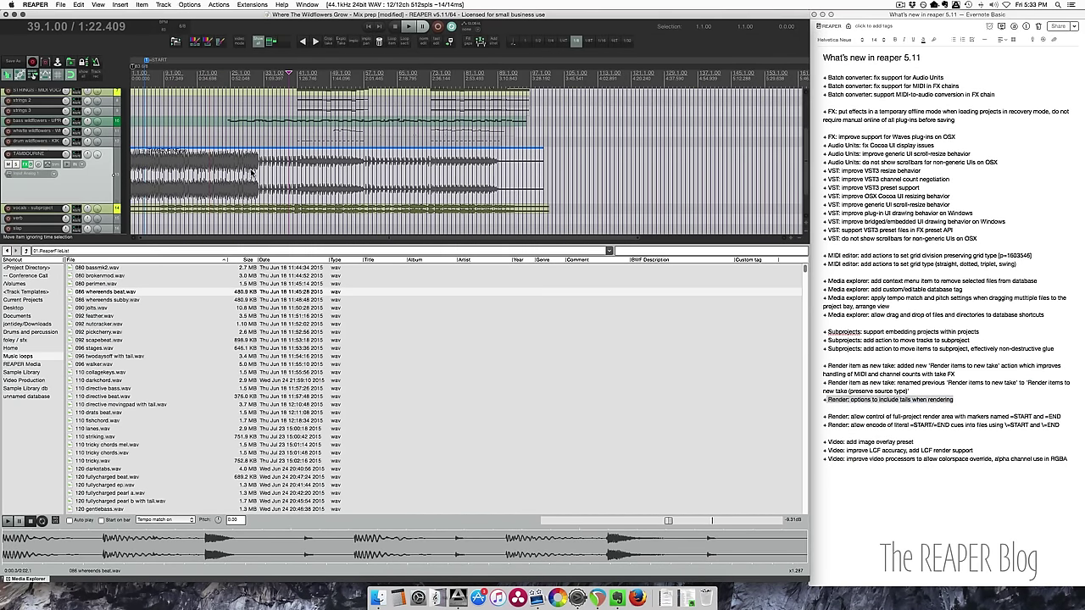
click(56, 64)
click(467, 315)
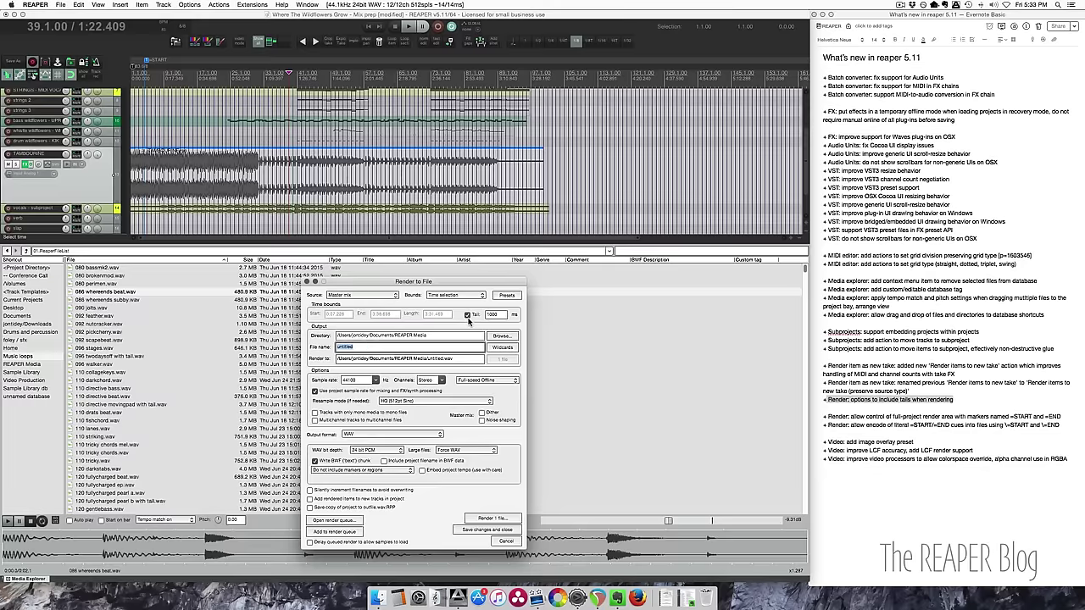
click(495, 316)
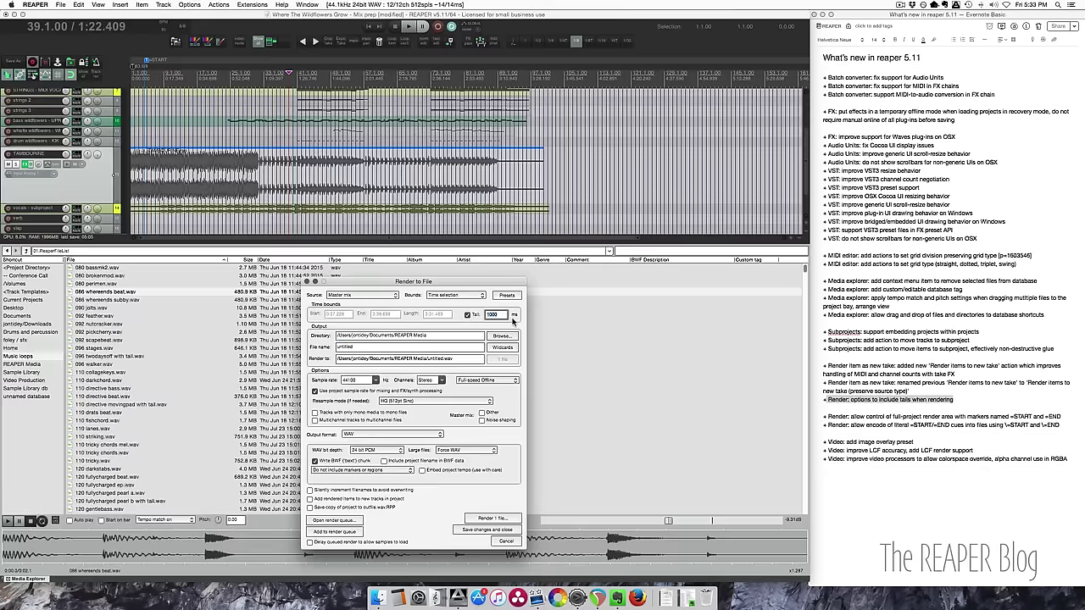
click(373, 295)
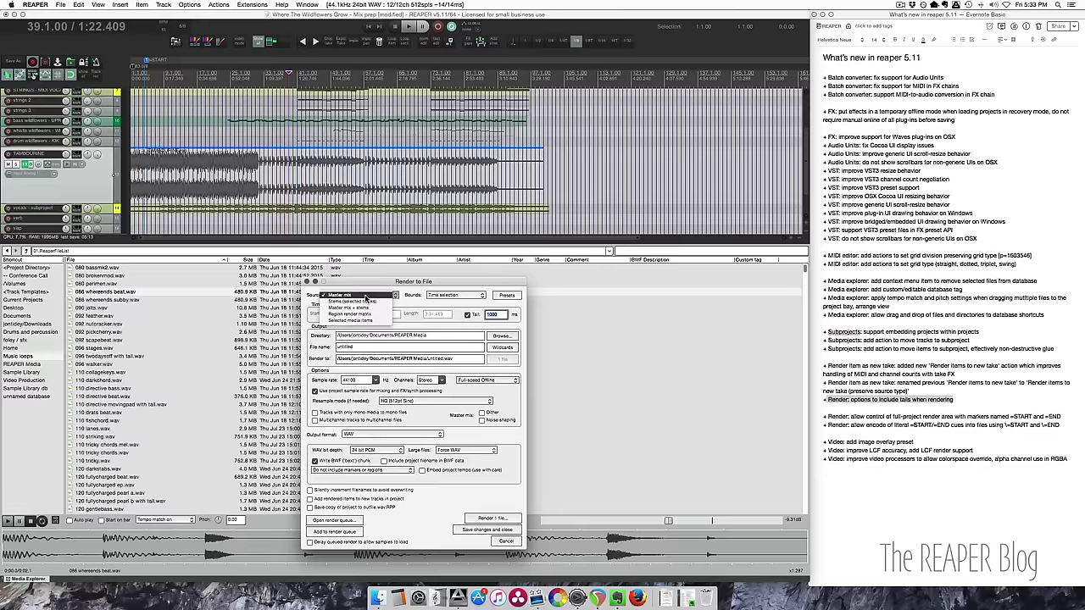
click(370, 322)
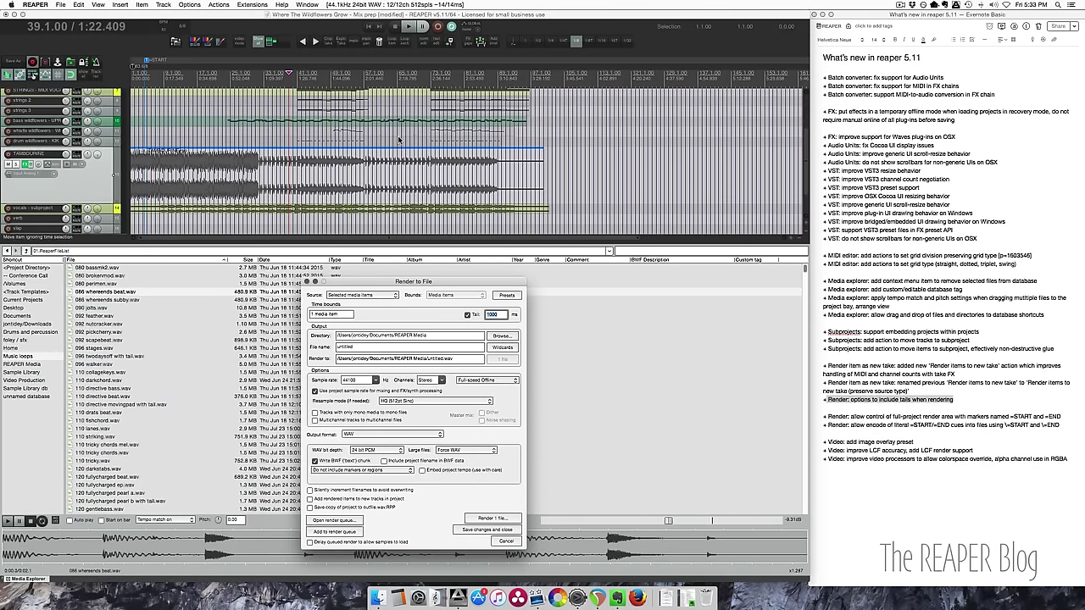
Step: Trim the TAMBOURINE item to a time selection from bar 87 to bar 95, keeping the render settings open
scroll(399, 140, down, 3)
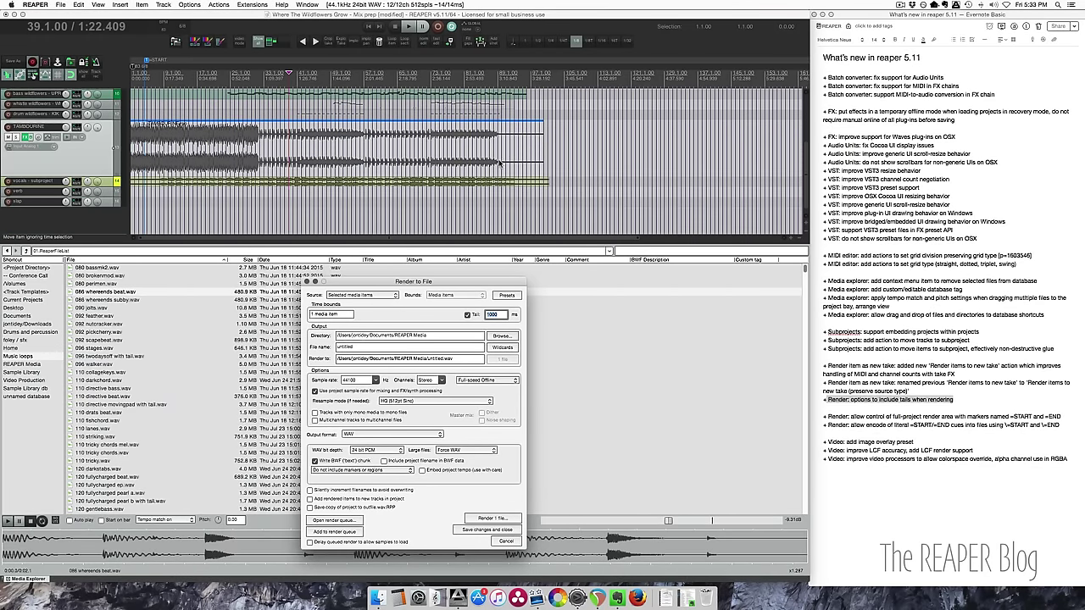
scroll(500, 163, up, 1)
click(491, 176)
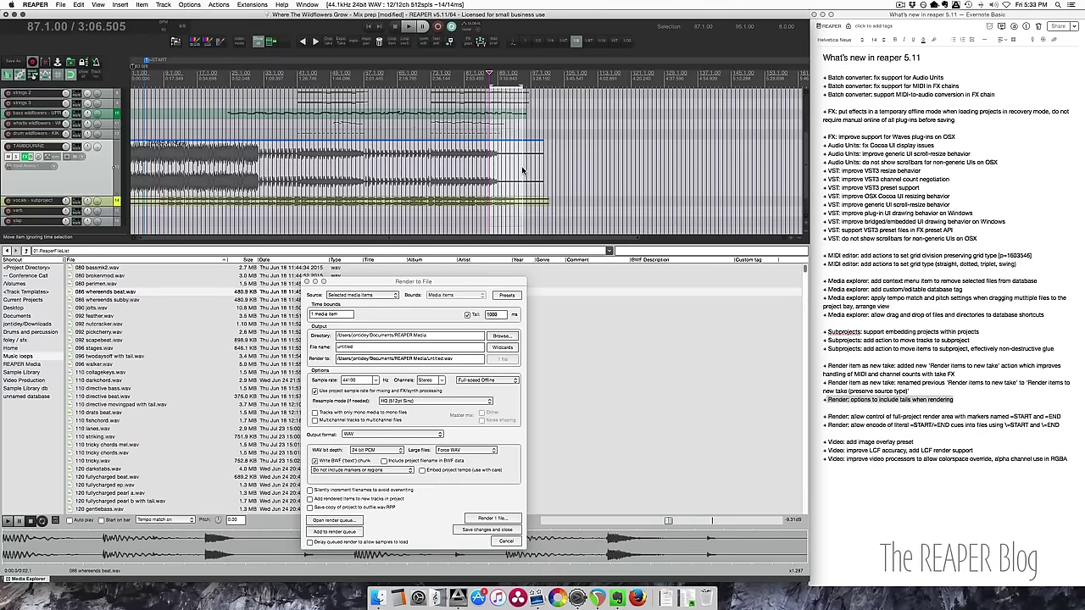
key(super+t)
drag(406, 281, 368, 238)
click(462, 272)
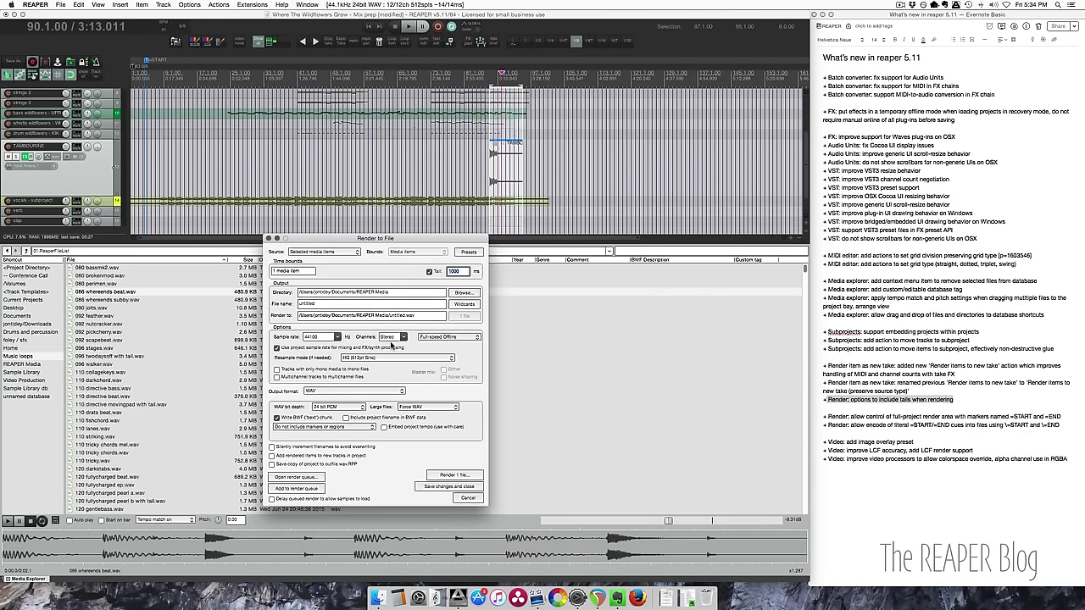
Step: Replace the render file name with the $item wildcard
click(459, 308)
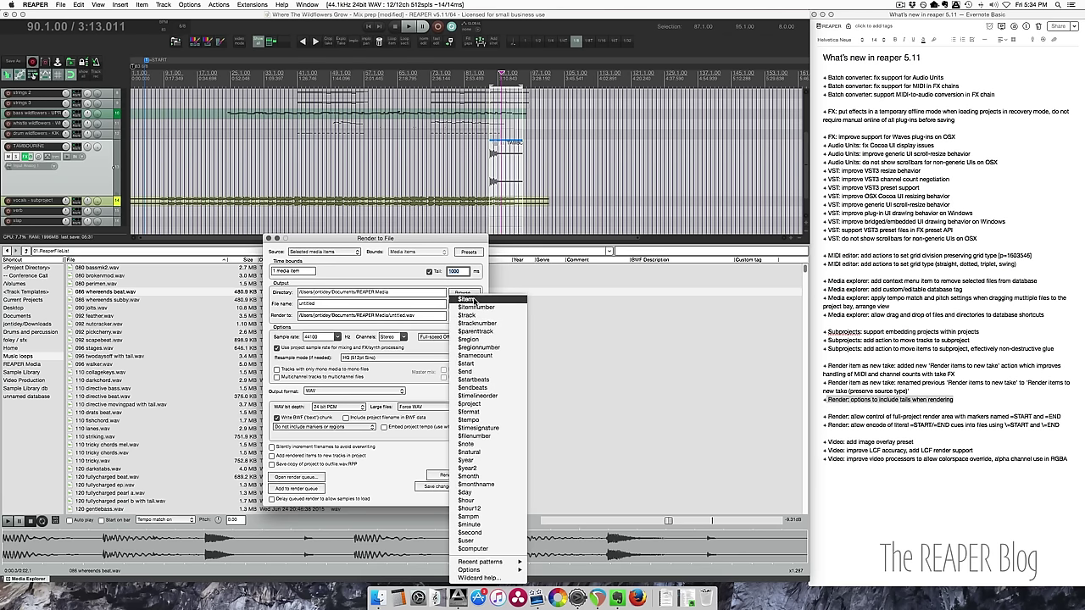
click(449, 340)
drag(328, 303, 311, 307)
key(BackSpace)
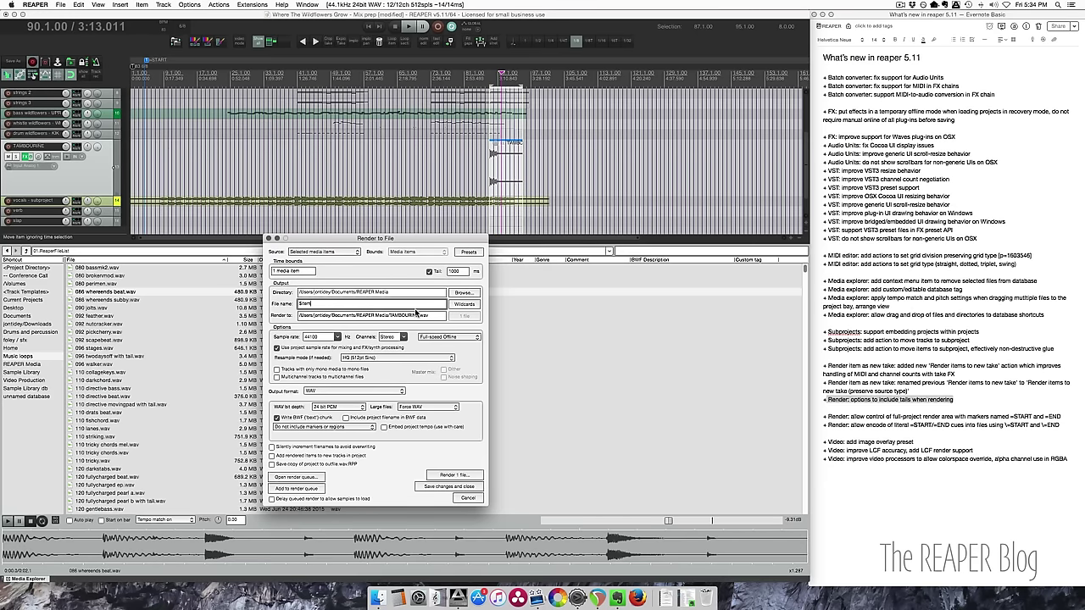
Step: Read the Render release notes about controlling the full-project render area with =START and =END markers
click(822, 416)
drag(822, 416, 951, 426)
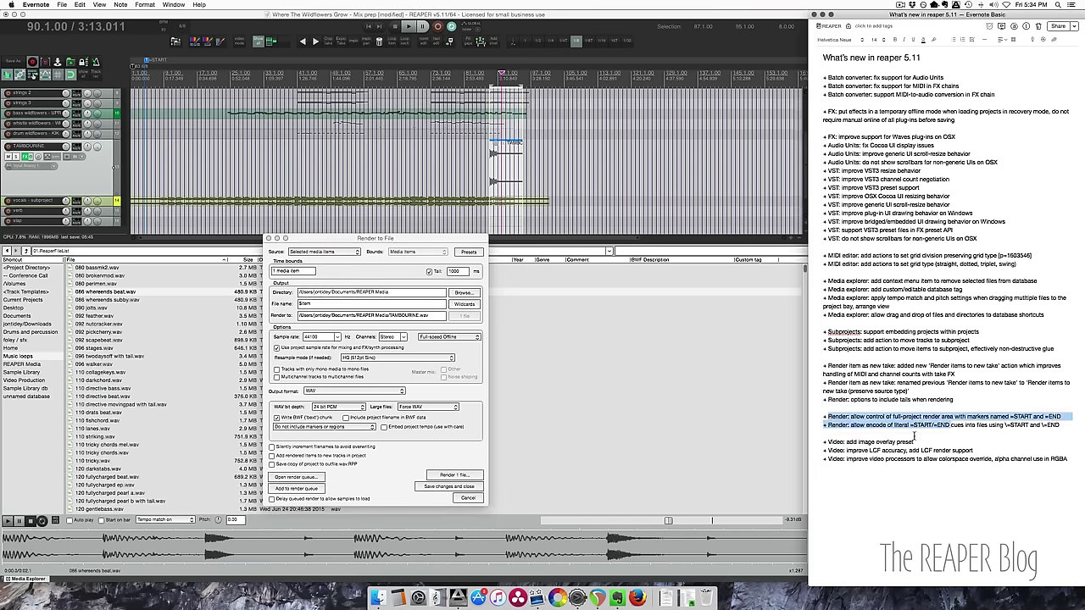
click(918, 419)
drag(1061, 417, 1026, 417)
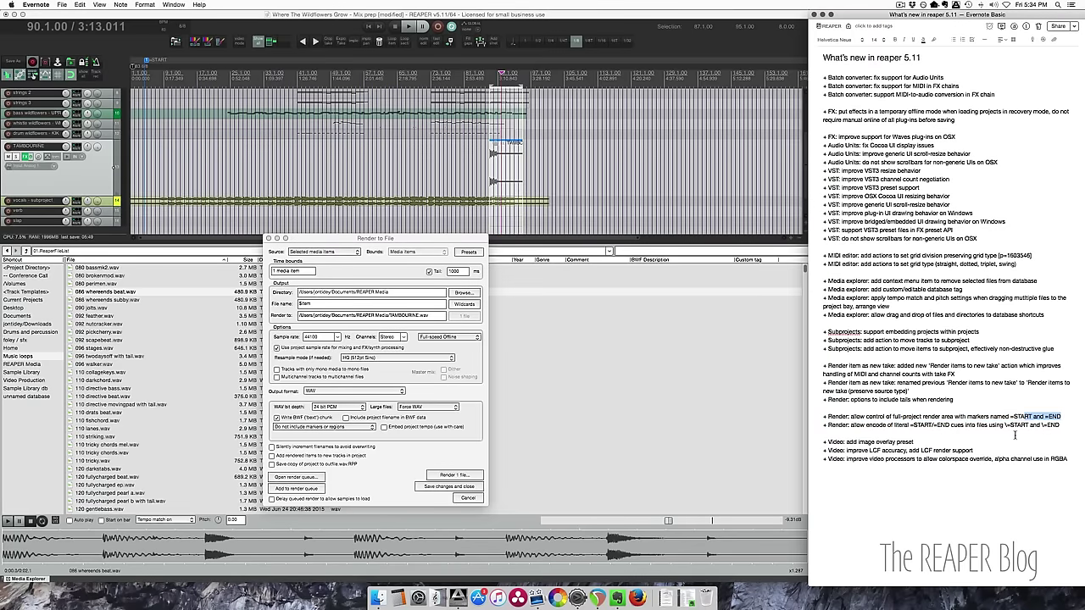
click(1014, 433)
Step: Deselect the tambourine item and make a time selection from the =START marker to the project end
click(425, 167)
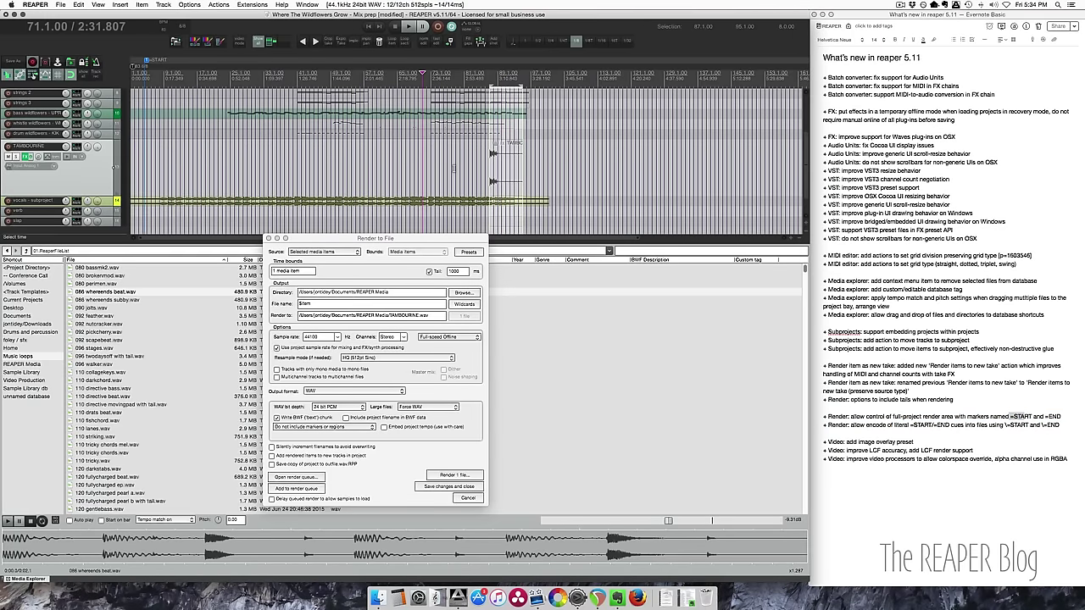
click(532, 173)
scroll(532, 172, up, 4)
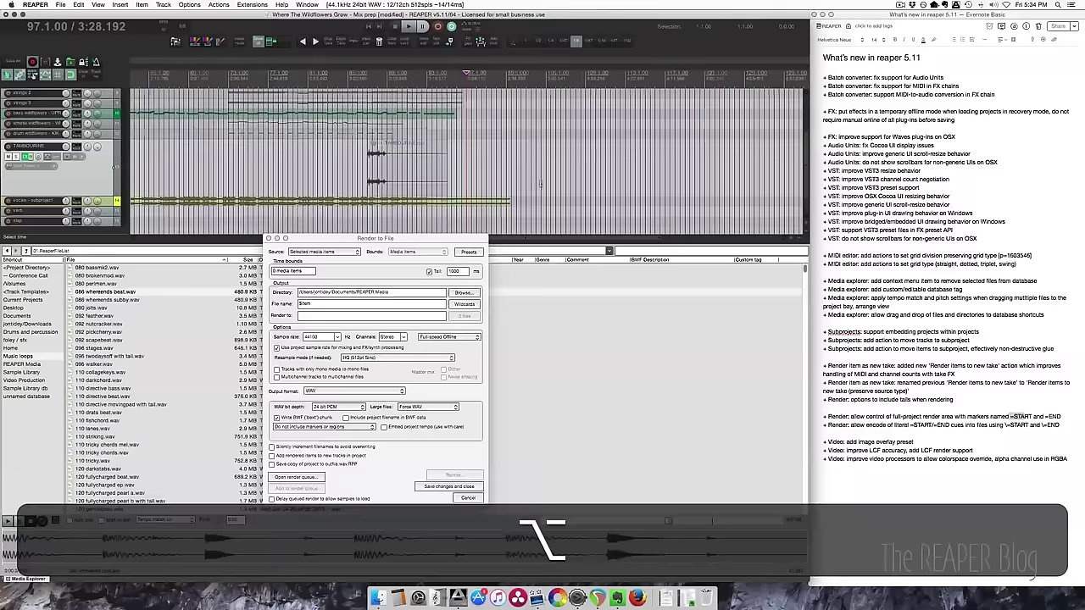
scroll(486, 178, down, 3)
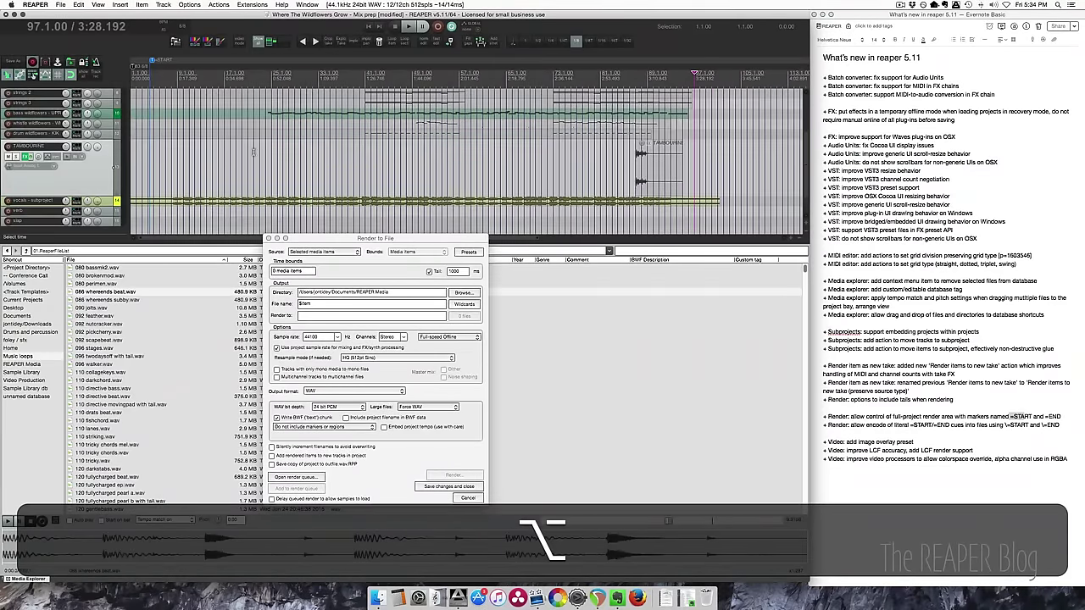
click(171, 150)
scroll(172, 150, up, 4)
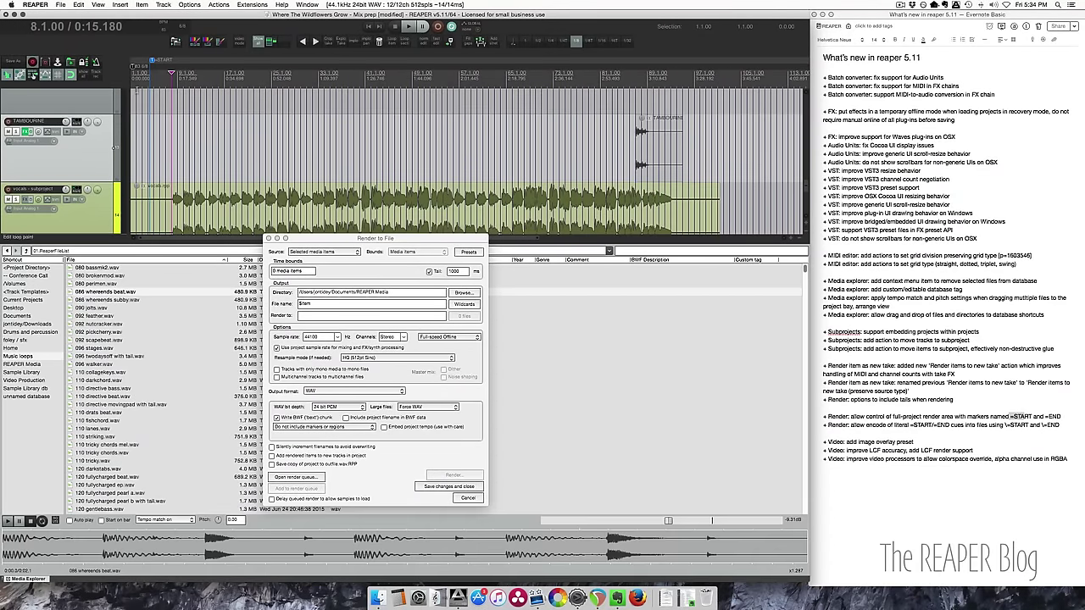
double_click(270, 71)
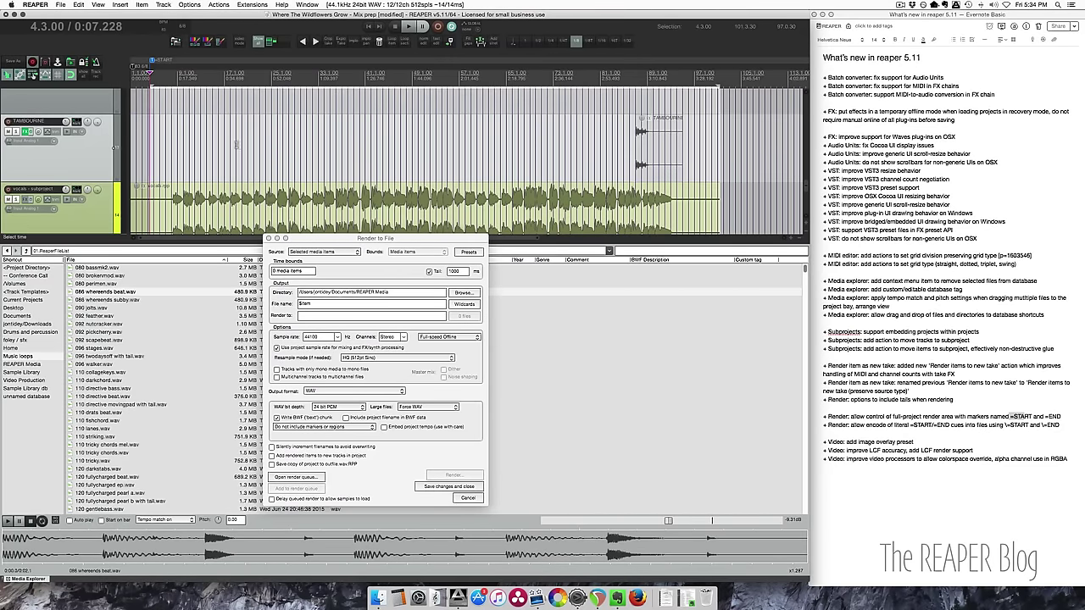
Step: Insert empty MIDI items on the TAMBOURINE track far past the song's end to lengthen the Entire project render bounds
click(236, 144)
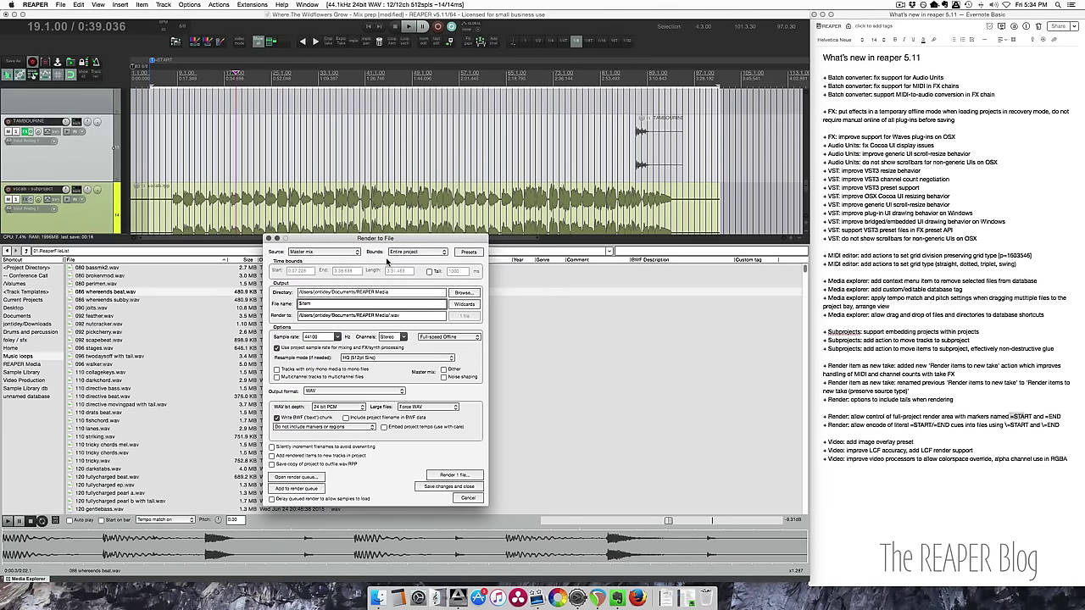
scroll(379, 159, down, 5)
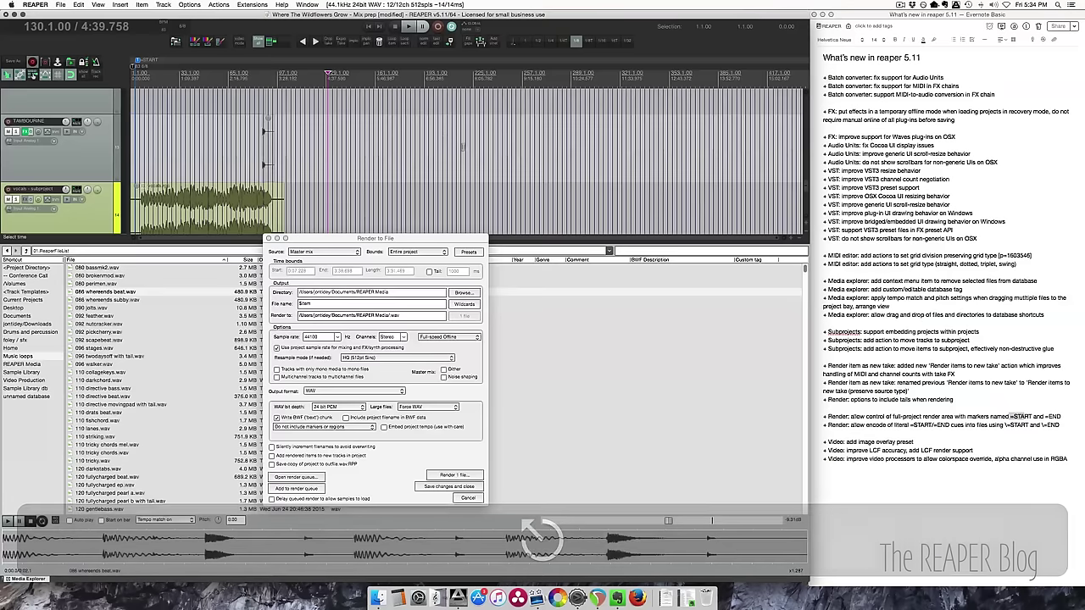
click(487, 150)
mouse_move(488, 150)
mouse_down()
mouse_move(651, 138)
mouse_move(741, 146)
mouse_up()
click(612, 173)
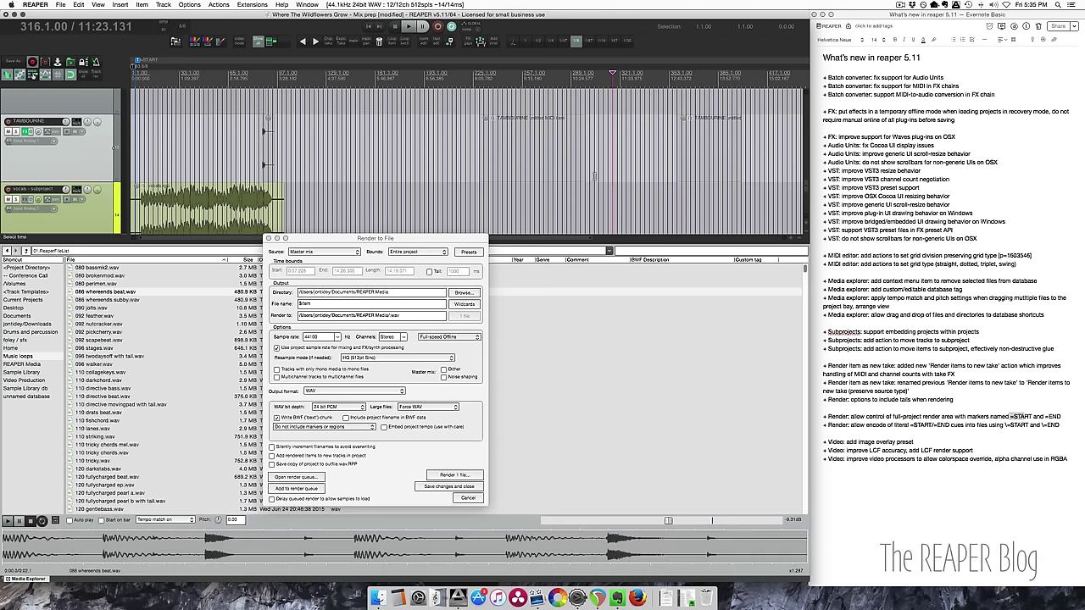
click(207, 142)
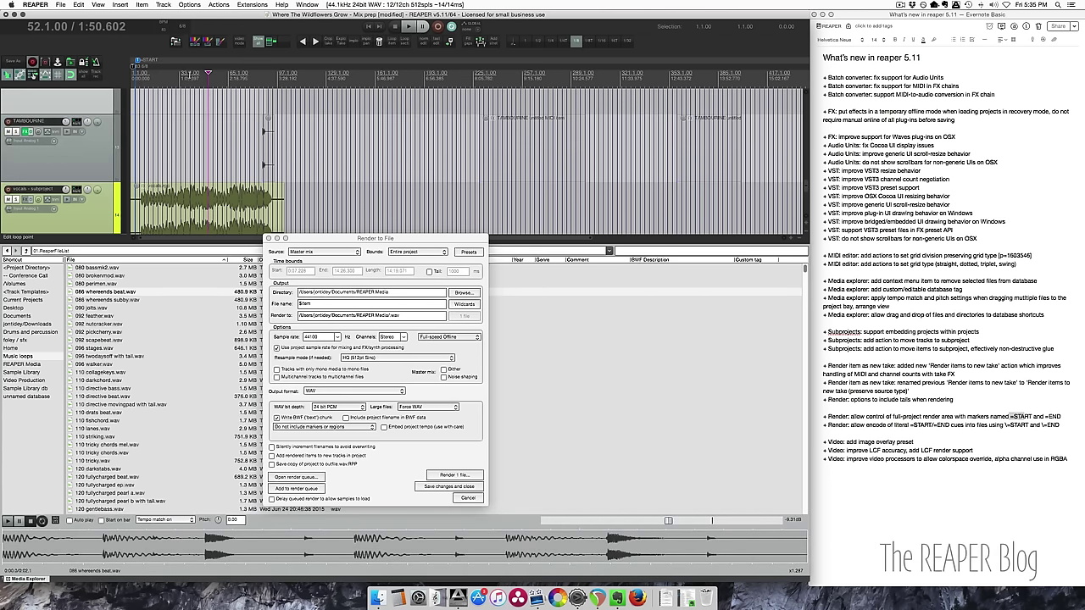
key(super+z)
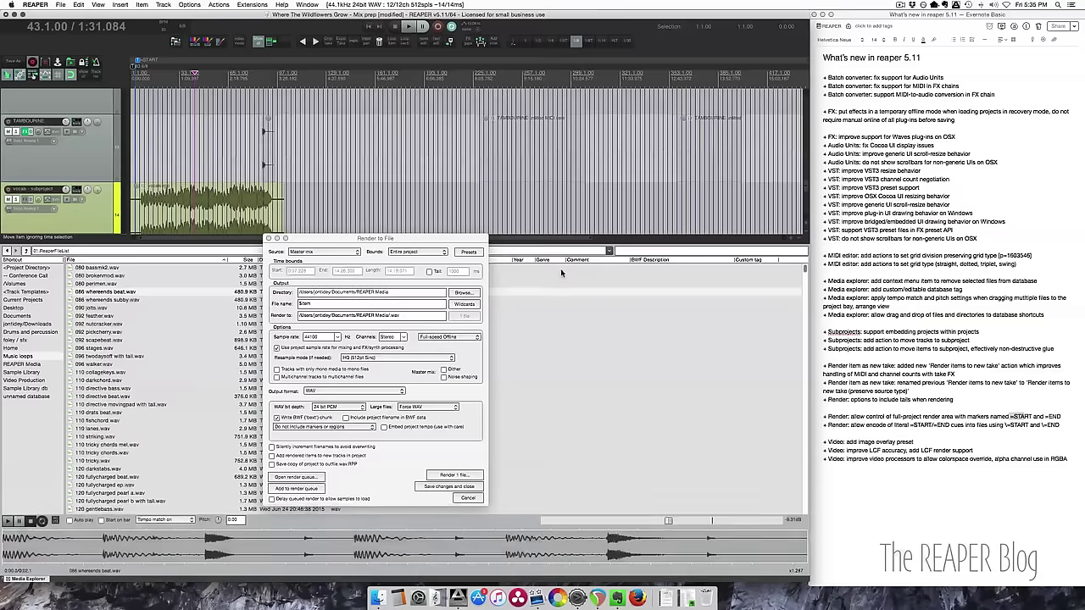
click(406, 275)
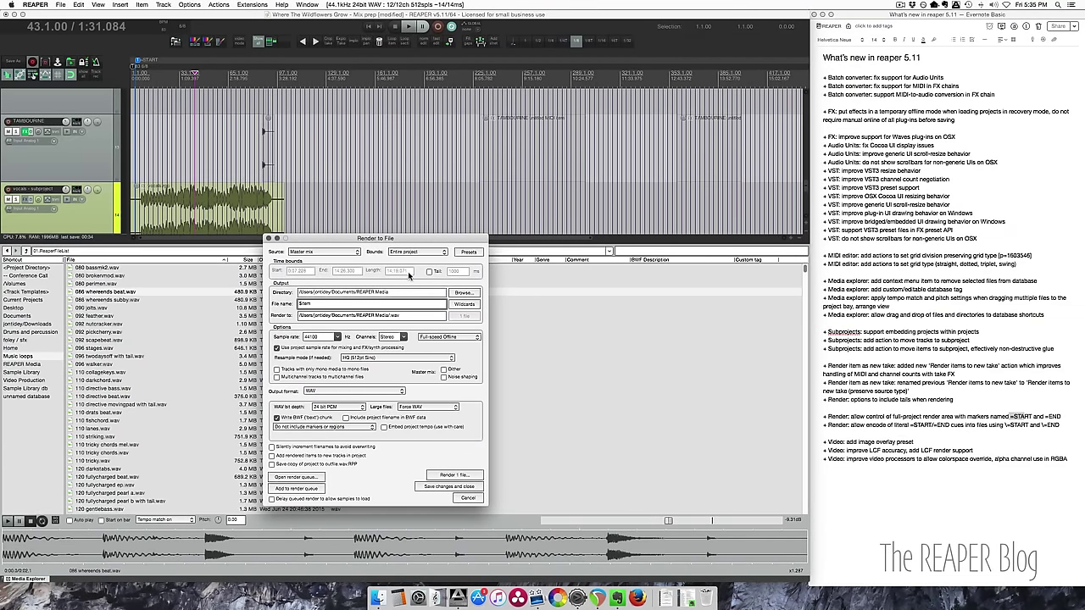
Step: Add a marker named =END at position 100.1.00 near the end of the vocals subproject item
click(181, 156)
scroll(213, 103, up, 4)
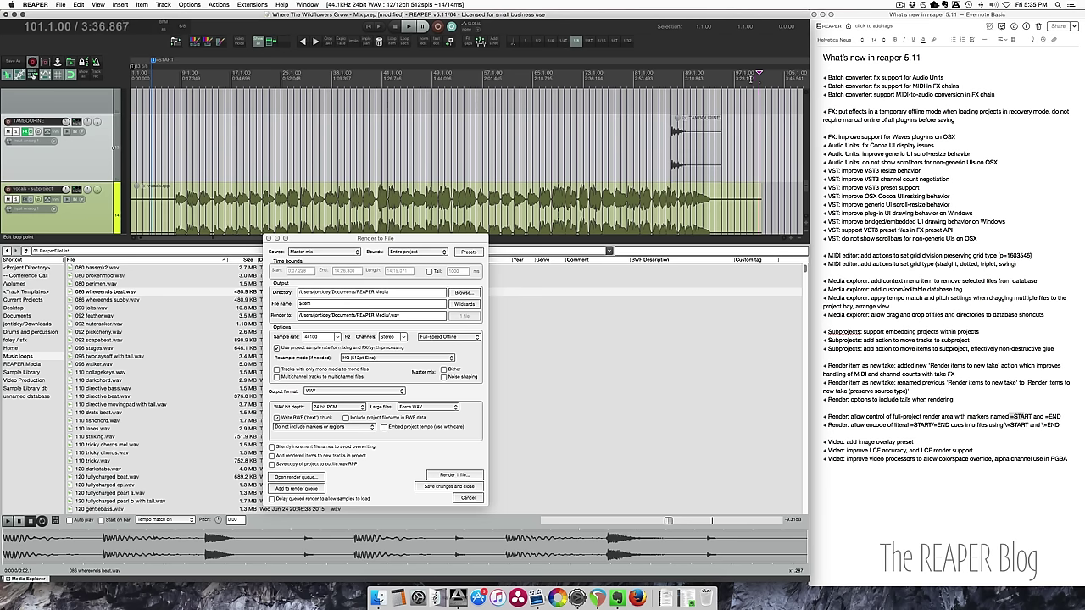
click(753, 77)
key(ctrl+alt+m)
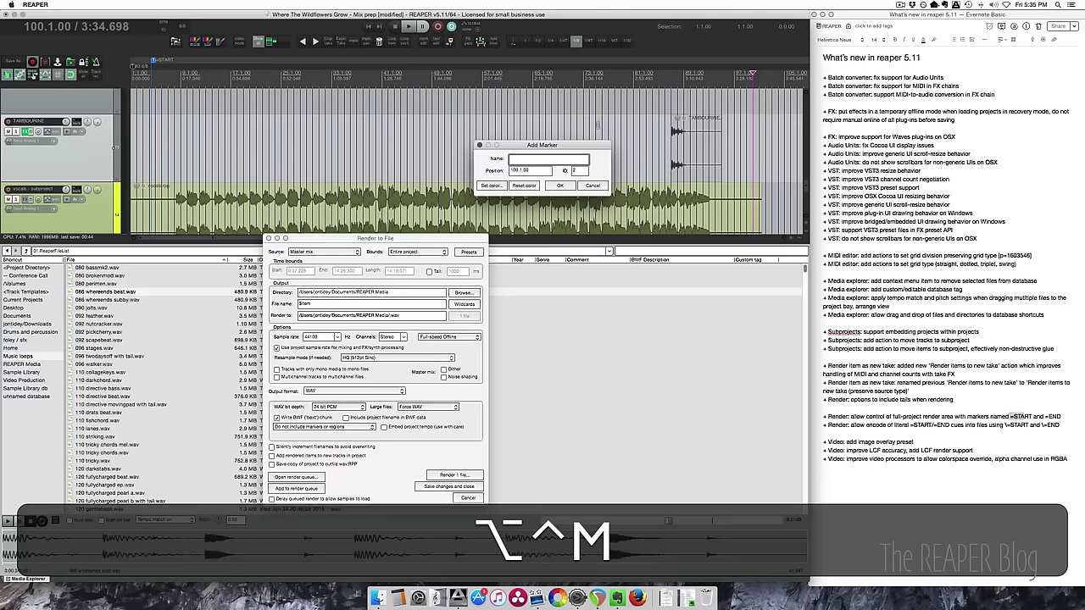
text(=END)
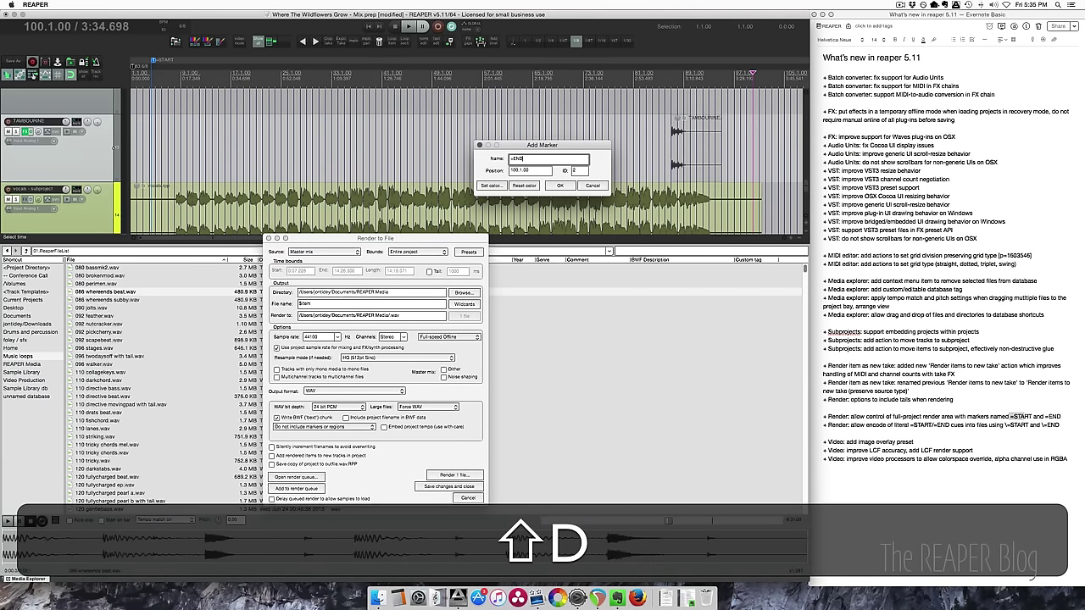
click(561, 187)
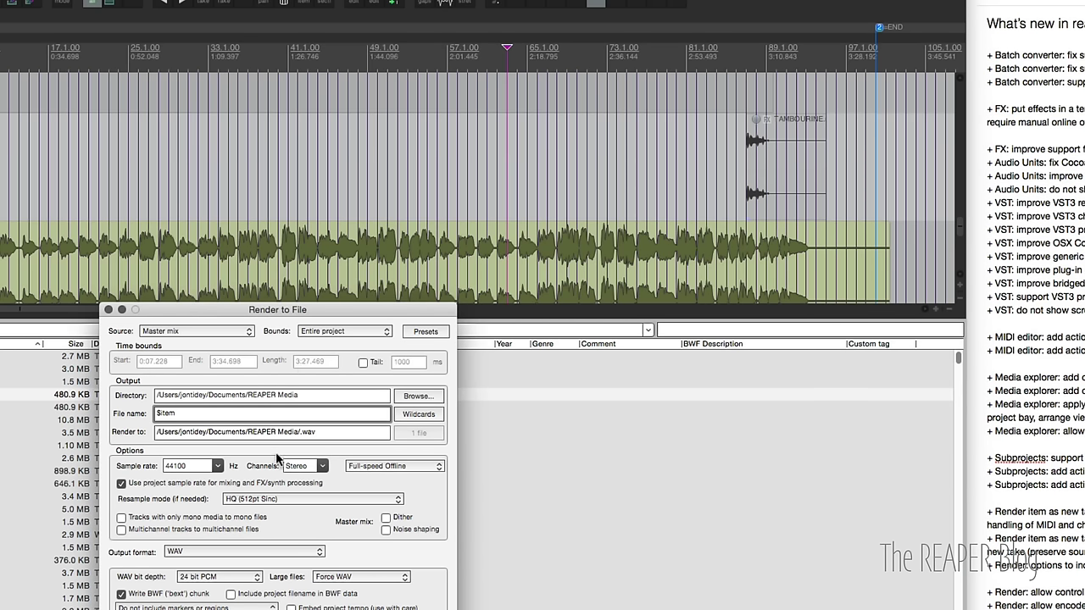
Step: Move the =END marker to an earlier point in the project to shorten the render area
mouse_move(880, 30)
mouse_down()
mouse_move(524, 30)
mouse_move(520, 65)
mouse_up()
click(518, 65)
click(384, 312)
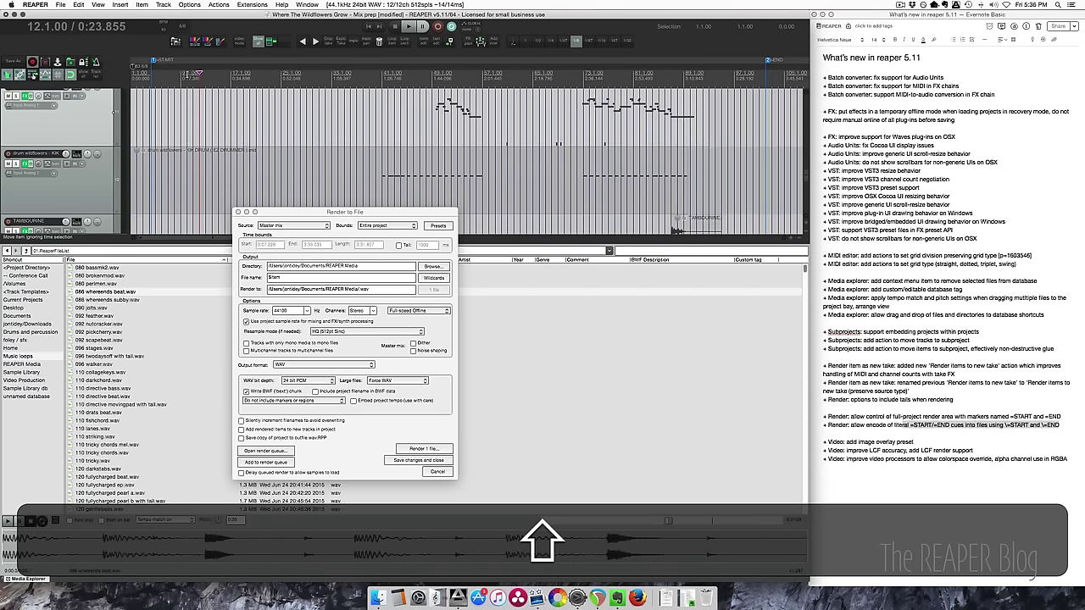
Step: Prefix the names of the =START and =END markers with a slash so they count as literal cues
double_click(154, 60)
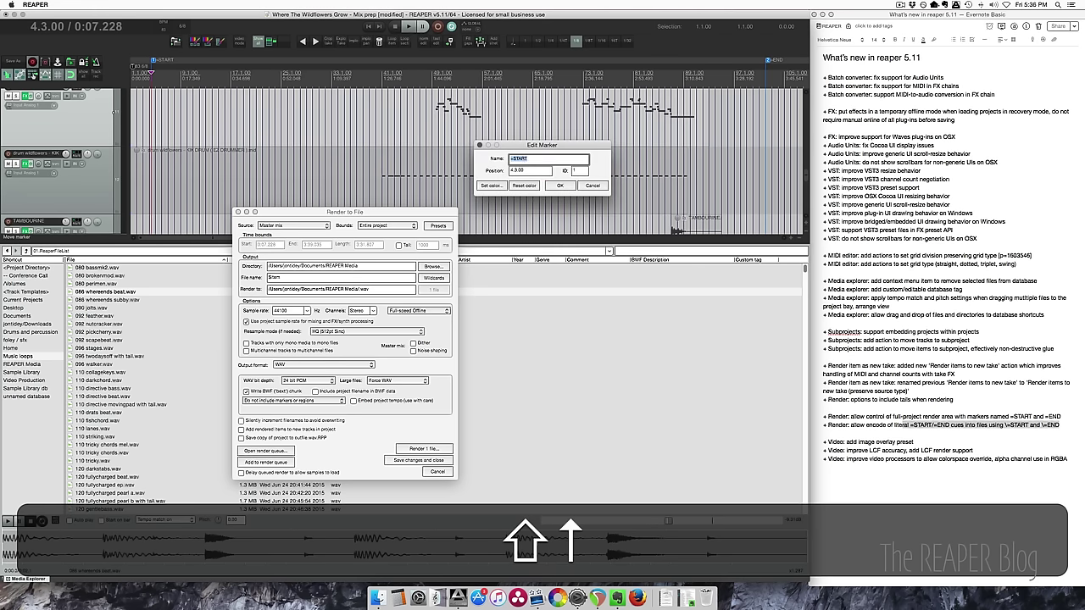
key(shift+Up)
text(\)
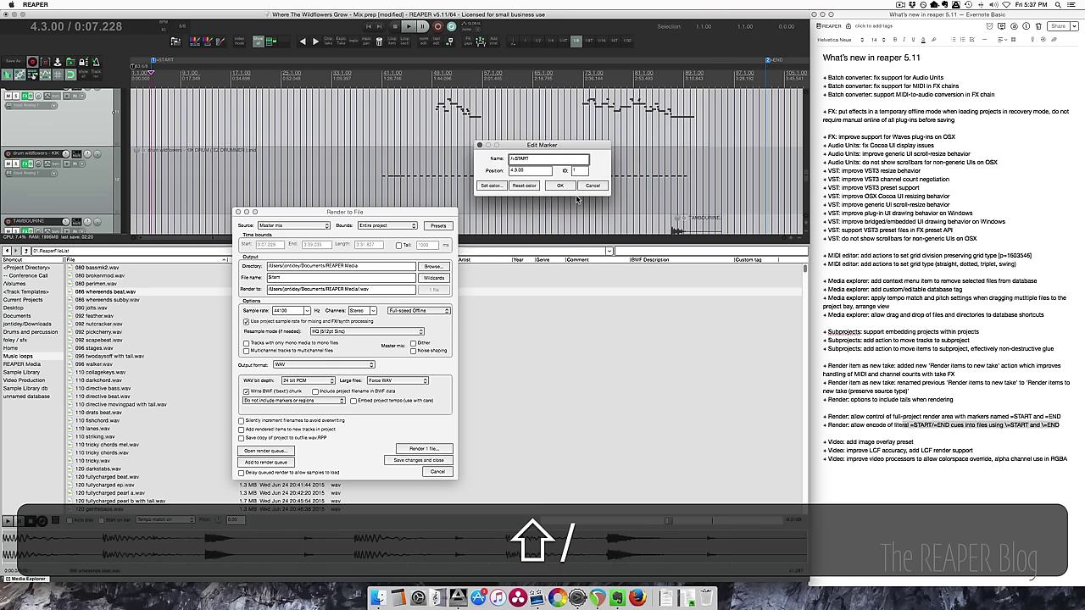
click(564, 185)
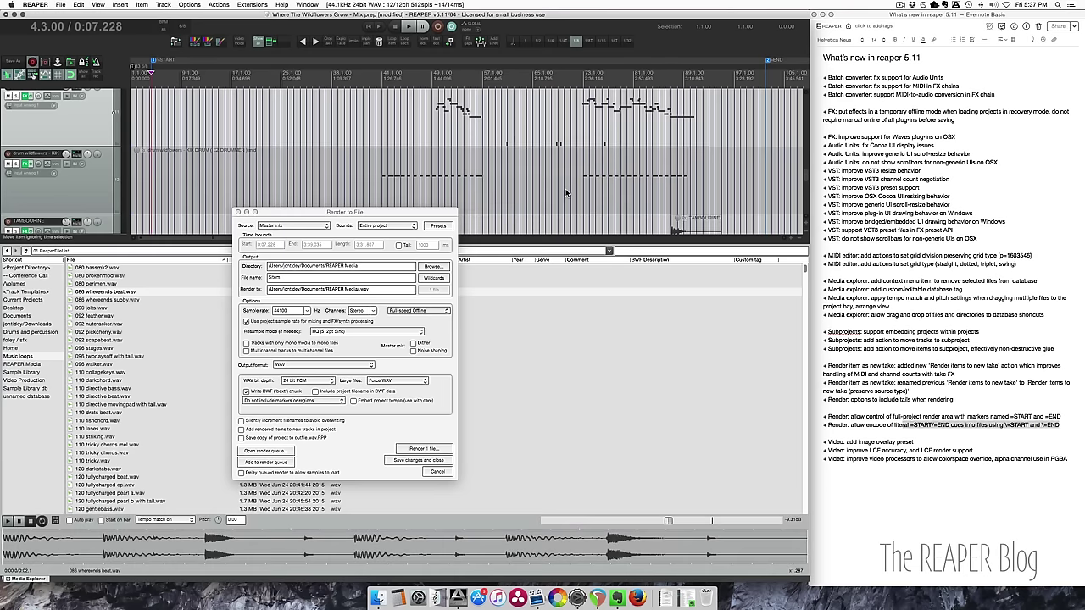
double_click(771, 60)
key(shift+Up)
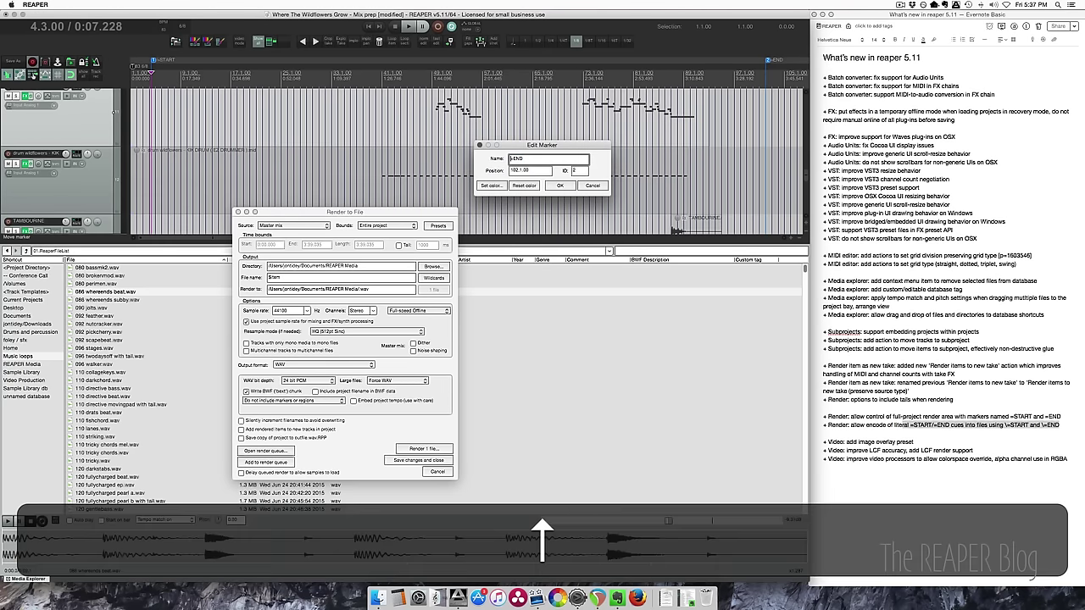
text(\)
click(559, 185)
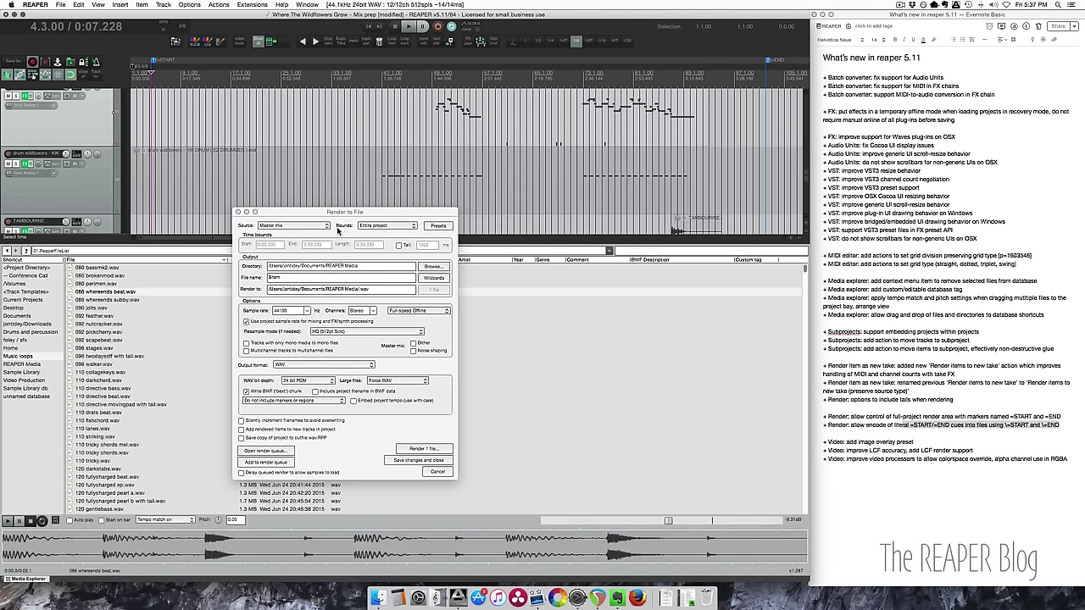
Step: Set the render's marker and region embedding option to Markers only
click(312, 364)
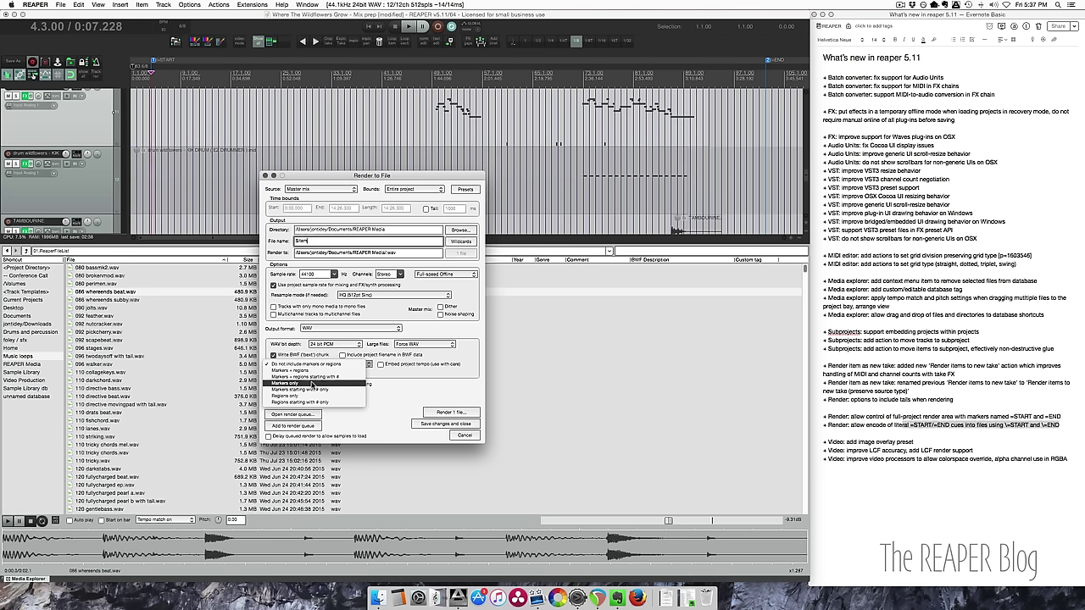
click(312, 383)
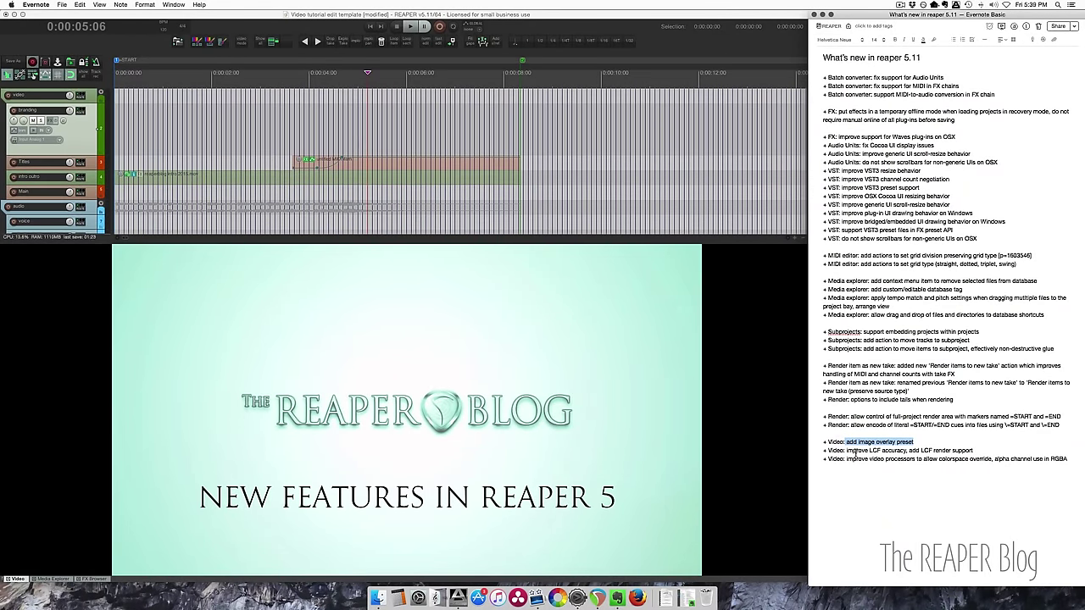
Step: Preview circle_blue_black_outline.png in Finder's pointers folder and place it on REAPER's branding track just before the 7-second mark
click(857, 464)
click(373, 598)
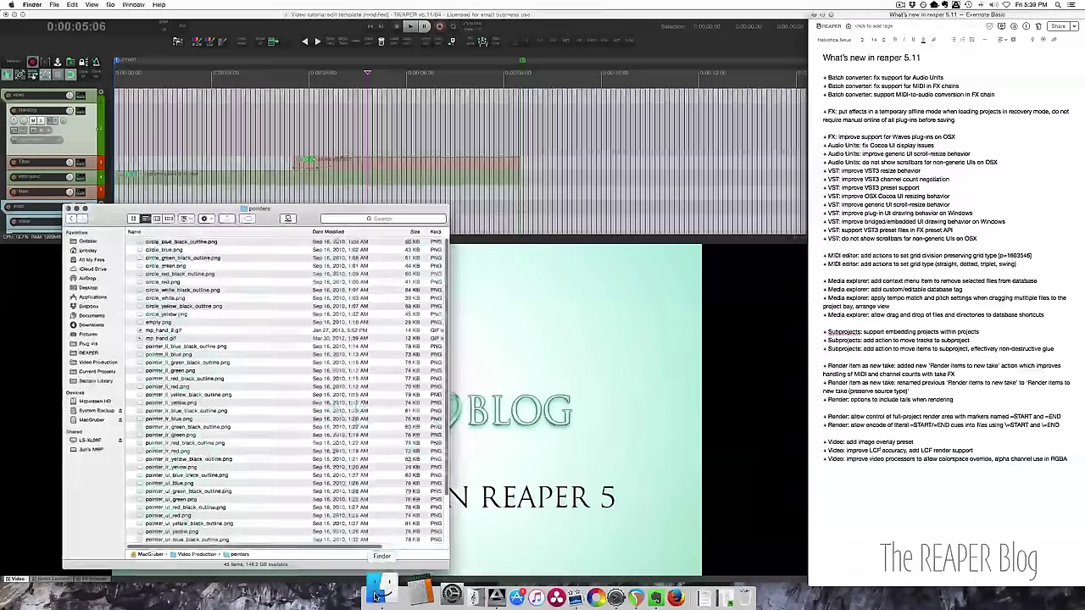
click(211, 243)
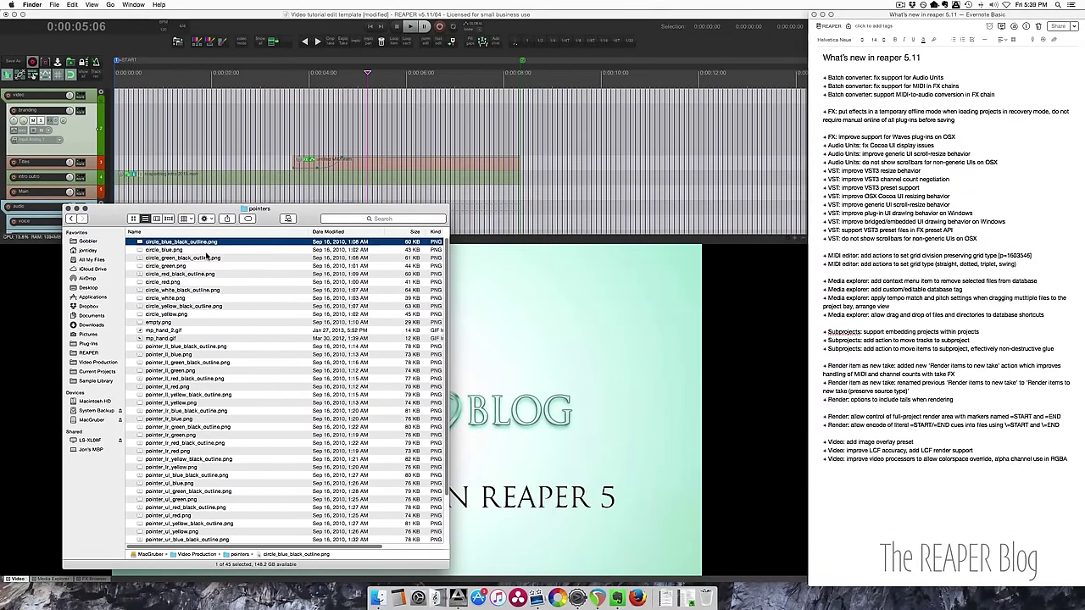
key(space)
key(space)
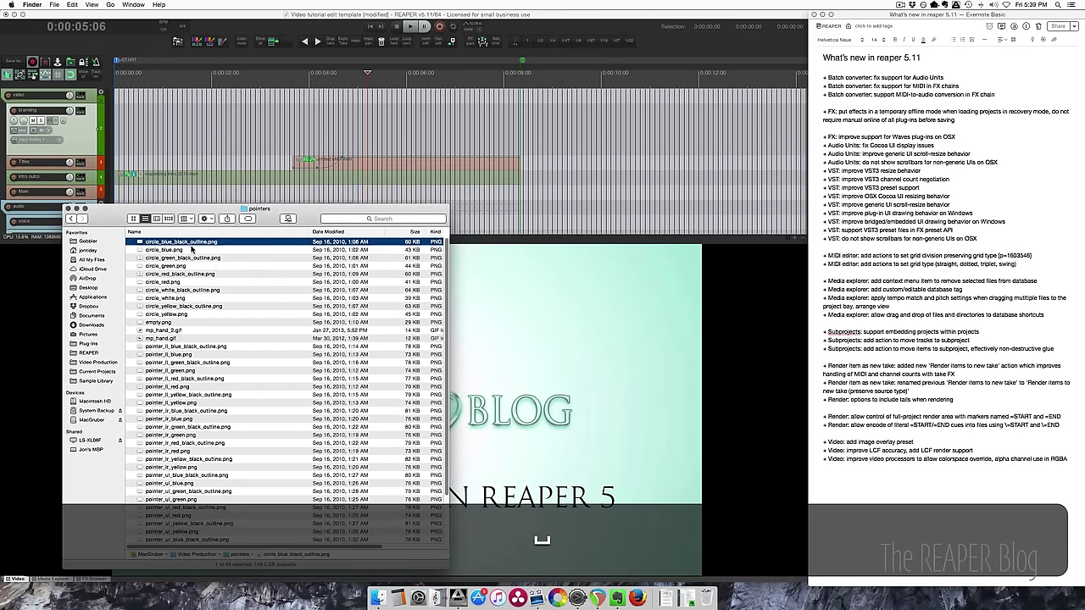
drag(195, 247, 436, 133)
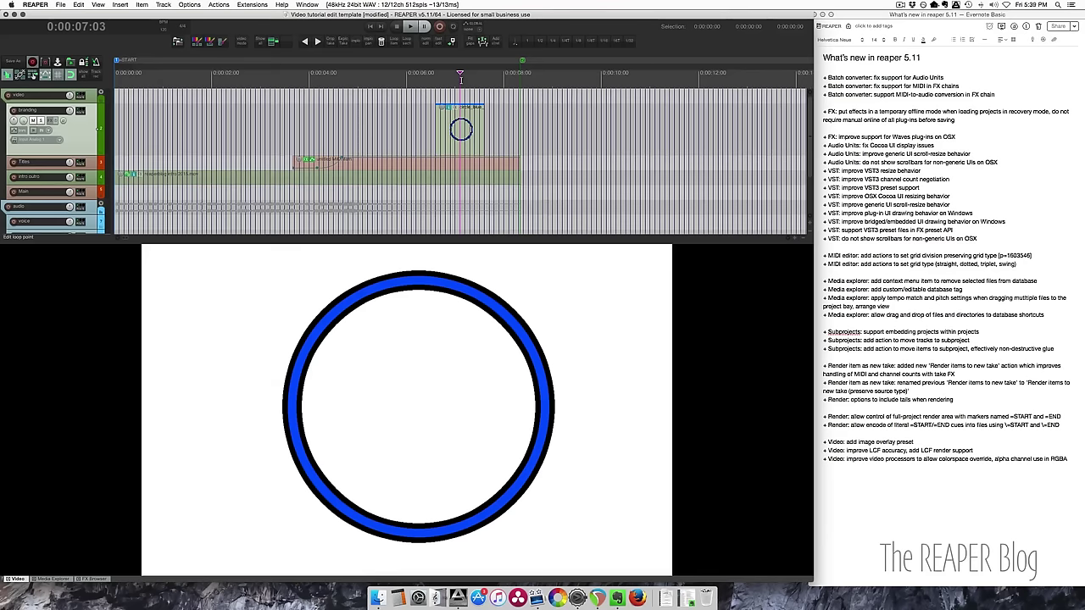
Step: Add the Video processor effect to the blue circle image item and load the Image overlay preset
right_click(458, 110)
mouse_move(479, 113)
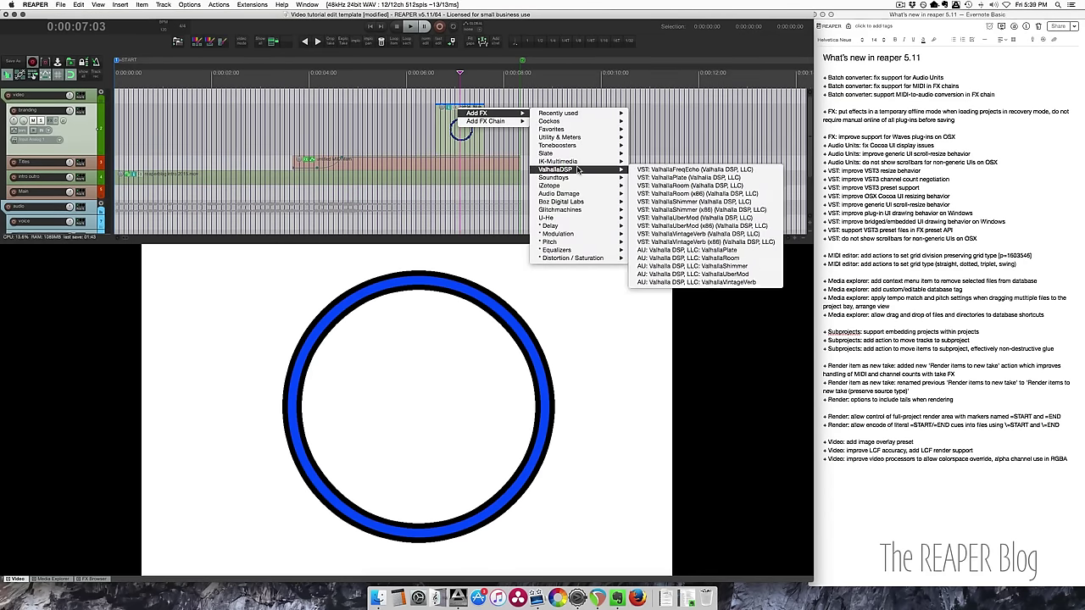
mouse_move(585, 137)
click(717, 138)
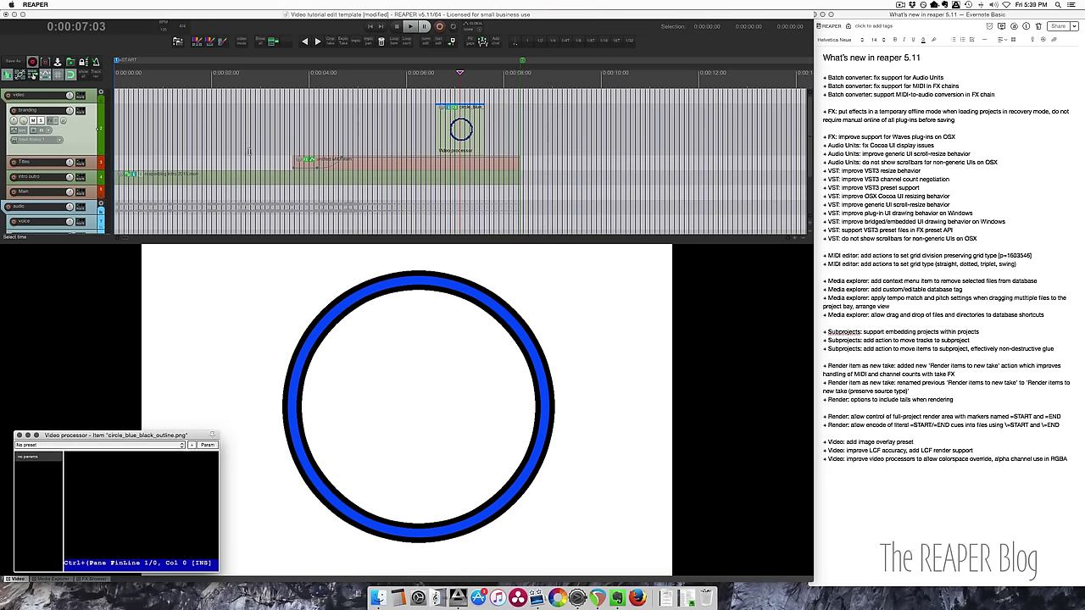
click(59, 446)
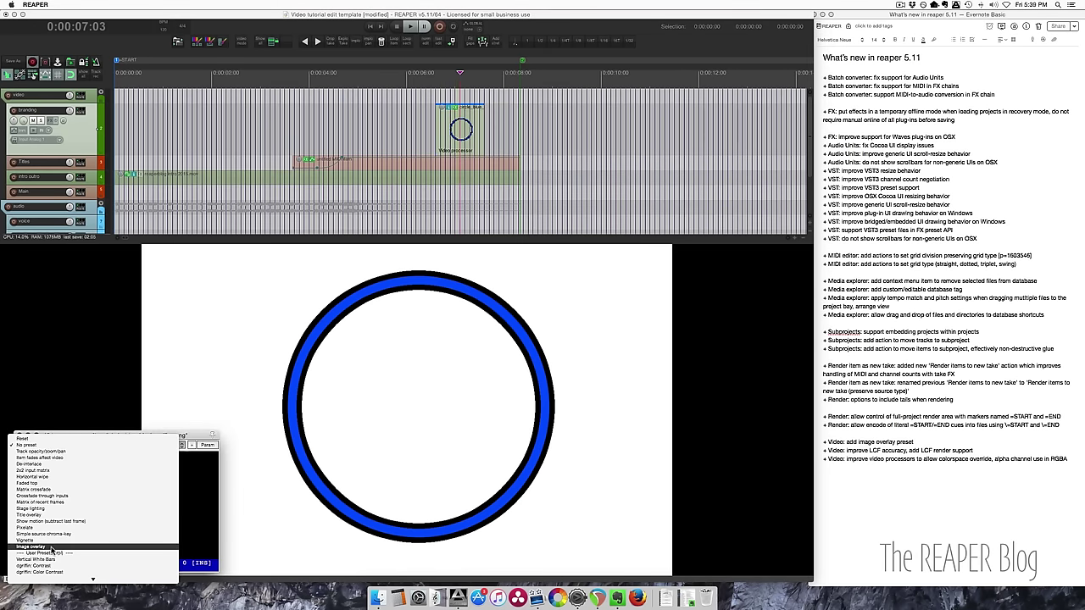
click(51, 549)
Step: Move the Video processor window clear of the preview and turn down the circle overlay's alpha channel parameter
drag(110, 435, 143, 387)
drag(197, 321, 196, 151)
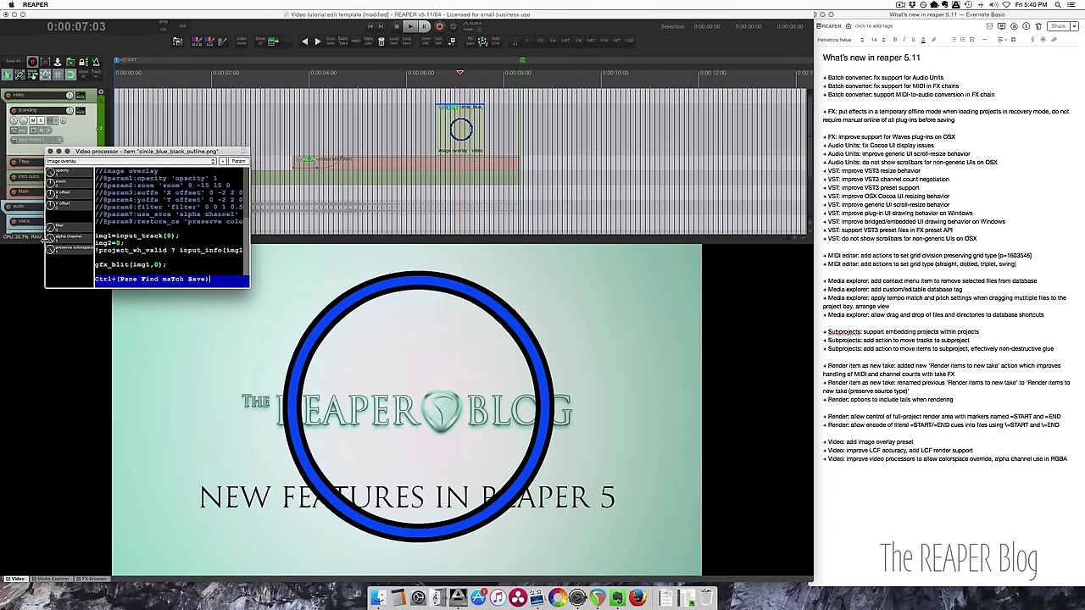
drag(50, 239, 55, 299)
Step: Try turning the alpha channel parameter down and back up on the mp_hand_2.gif image overlay
key(super+Tab)
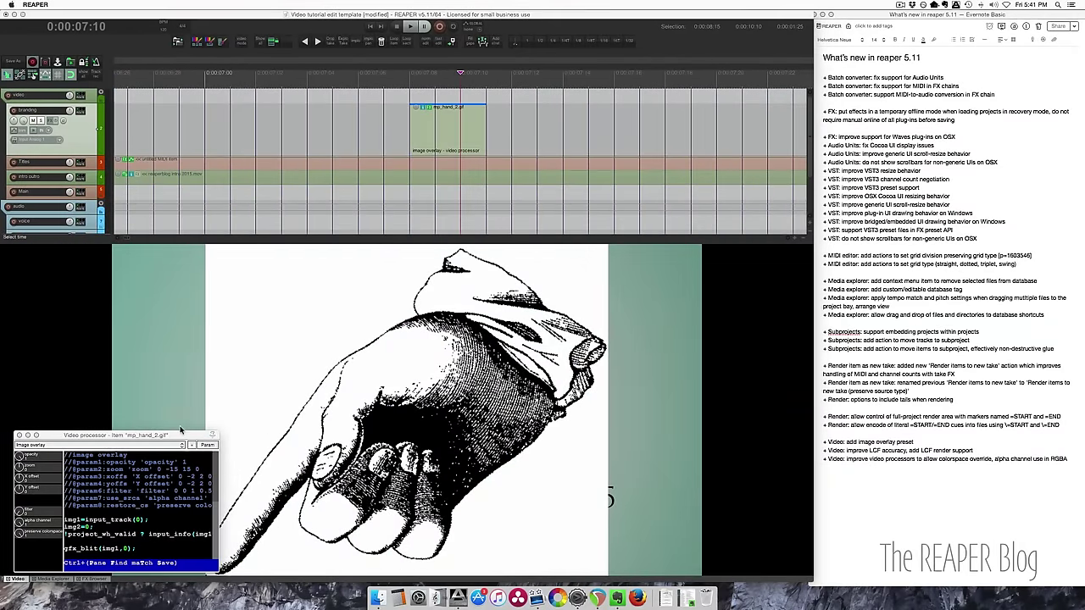
drag(173, 436, 288, 73)
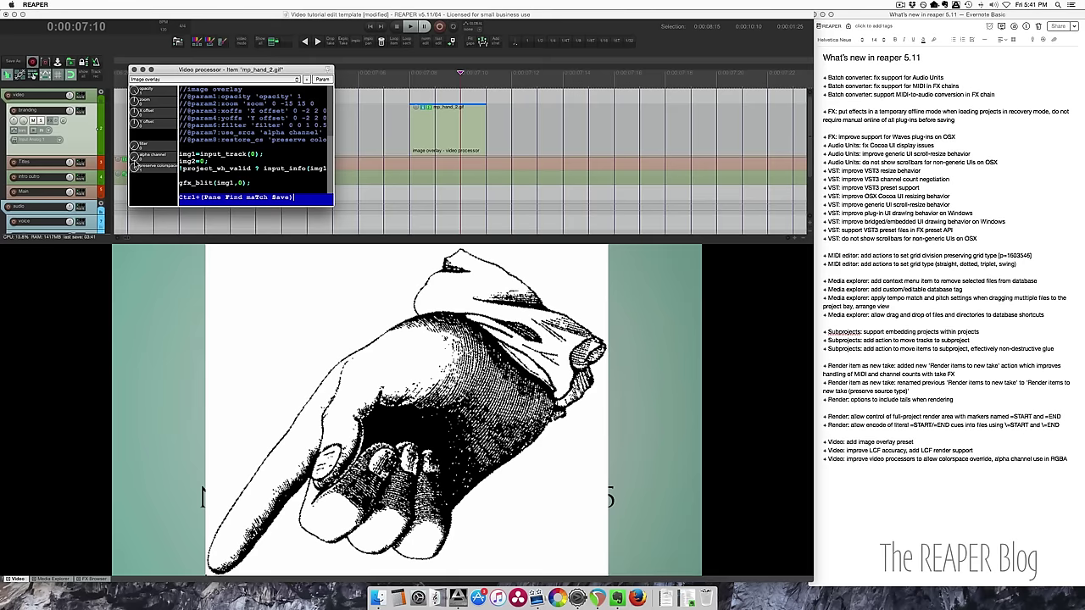
drag(135, 156, 142, 203)
drag(131, 157, 131, 103)
Step: Delete the mp_hand_2.gif item from the branding track and clear the time selection
click(468, 121)
key(BackSpace)
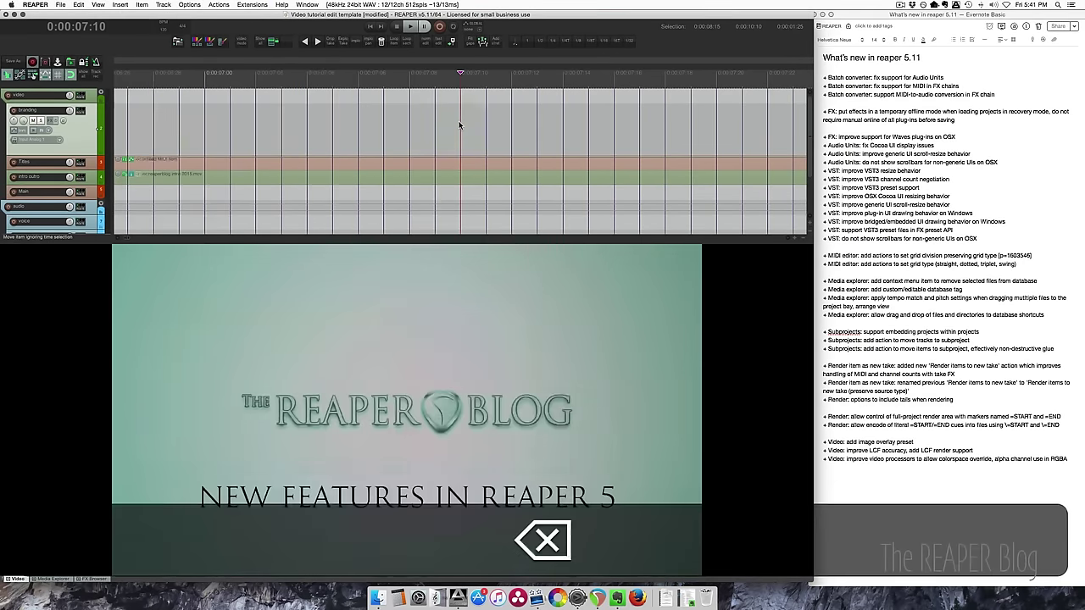
scroll(424, 157, down, 5)
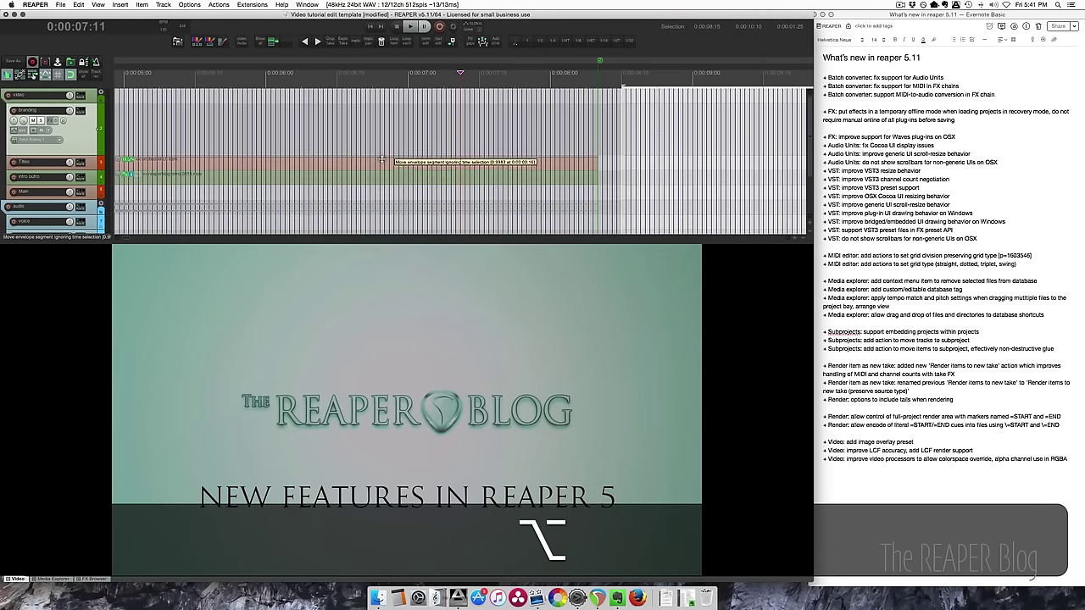
key(Escape)
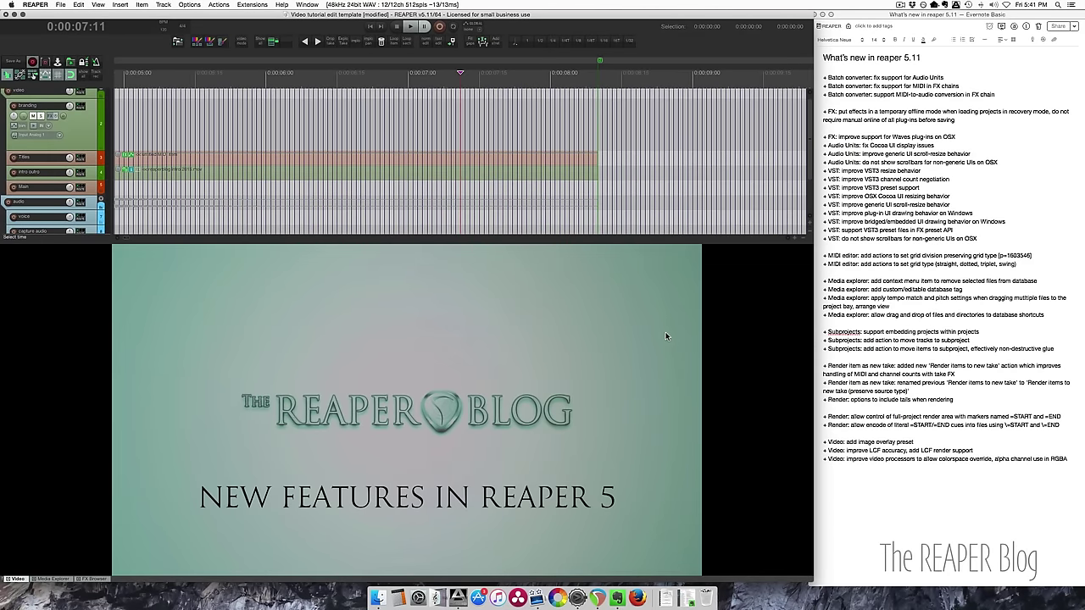
Step: Highlight the LCF render support entry in the Evernote release notes
click(890, 455)
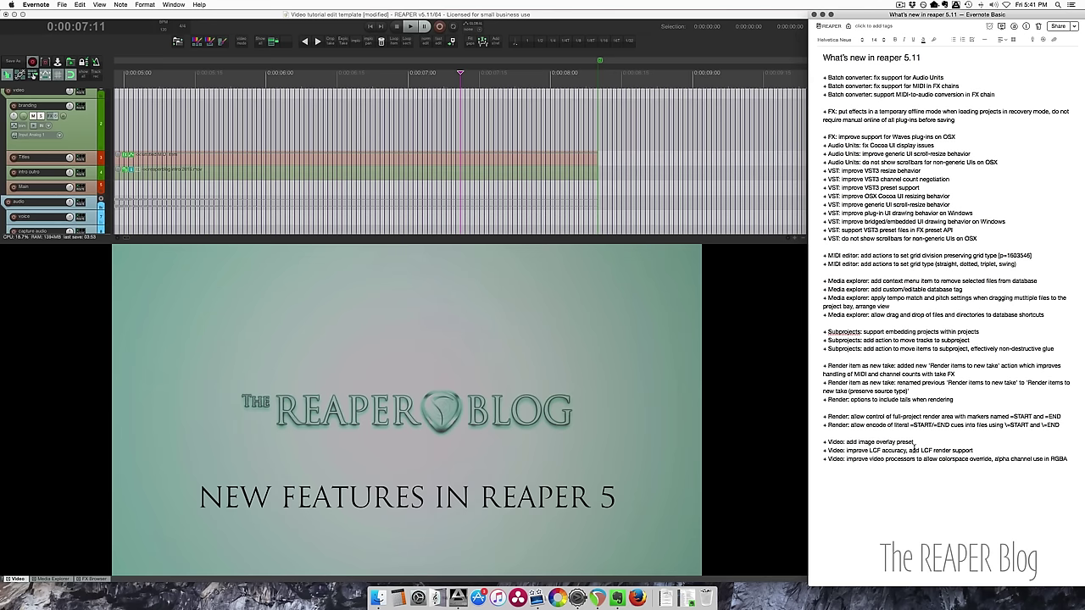
drag(915, 450, 1008, 451)
Step: Place REAPER's edit cursor at 0:00:05:24 and launch LICEcap
click(237, 143)
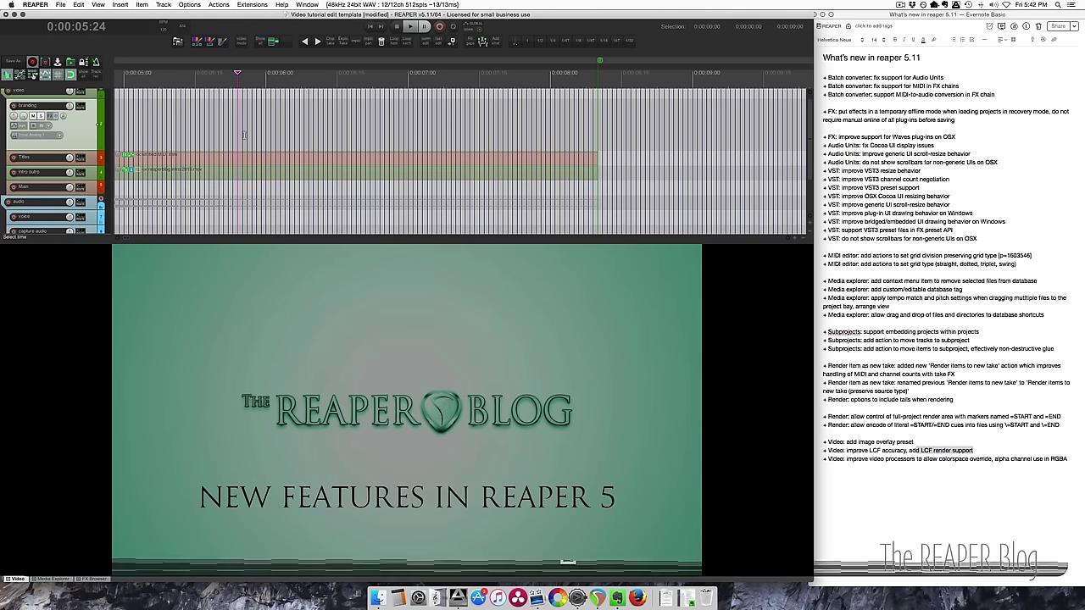
key(alt+space)
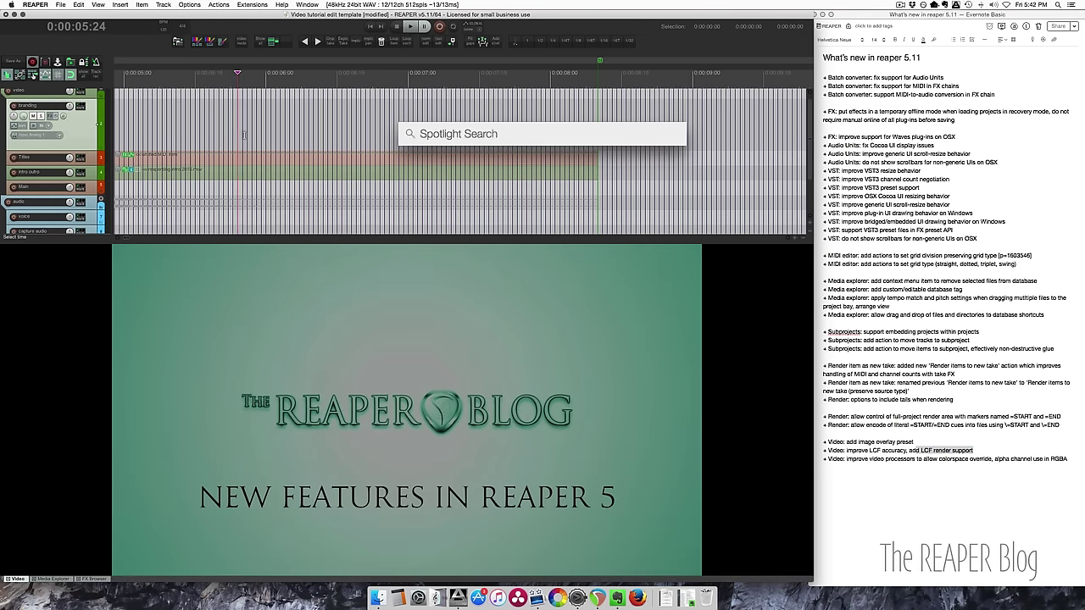
text(licecap)
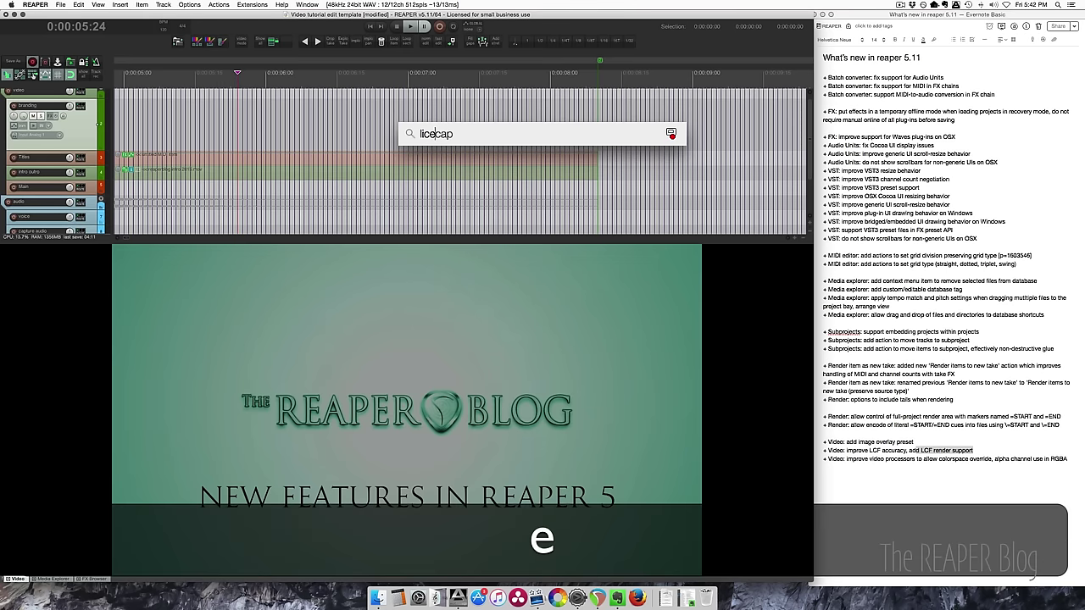
key(Return)
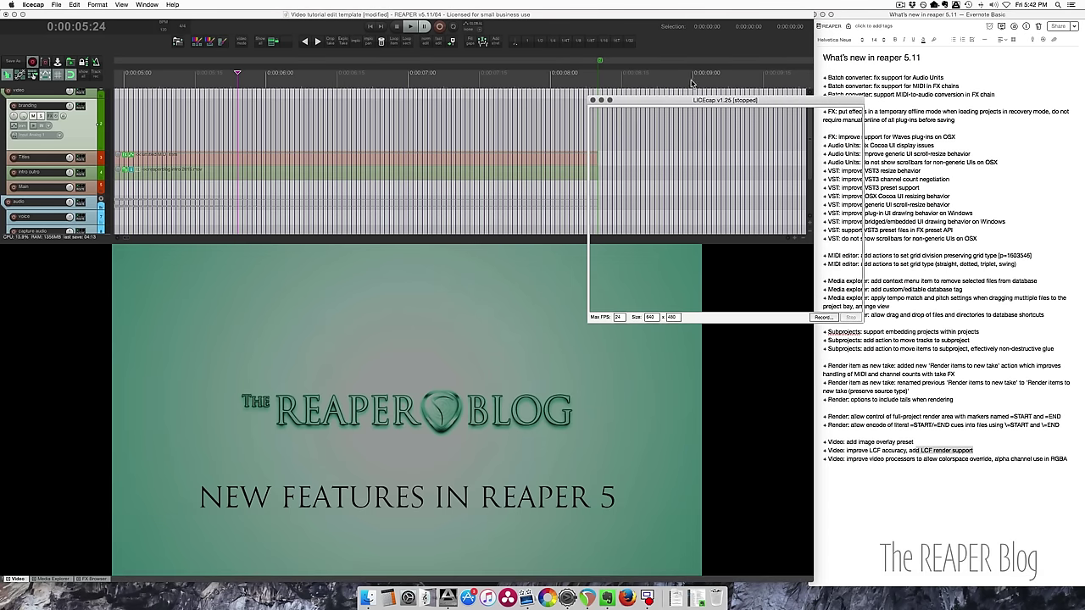
Step: Move the LICEcap capture window over the REAPER arrange view and quit LICEcap
drag(680, 102, 269, 61)
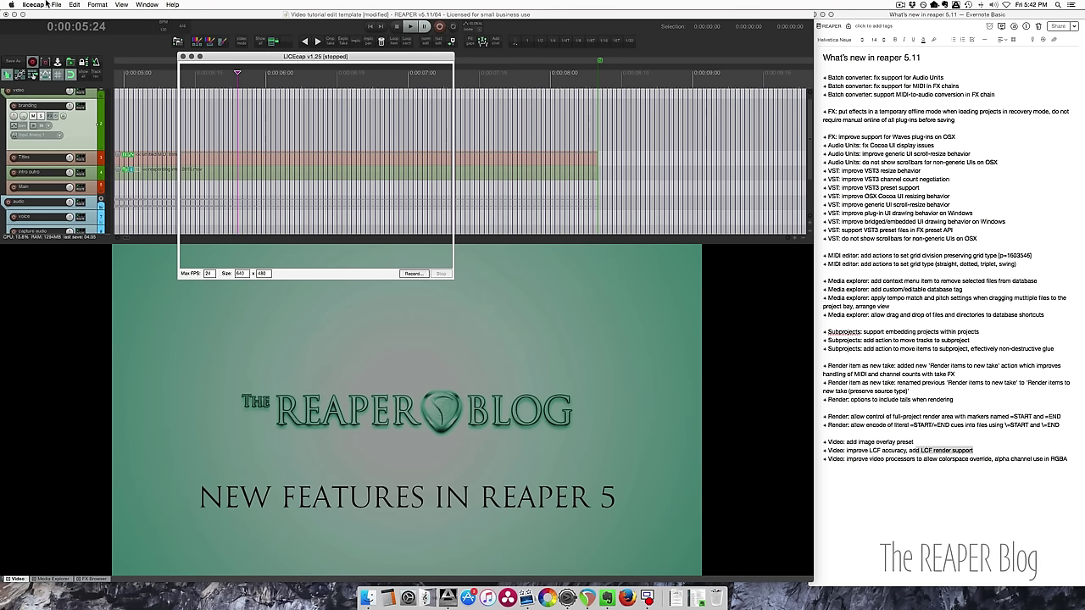
drag(218, 61, 217, 77)
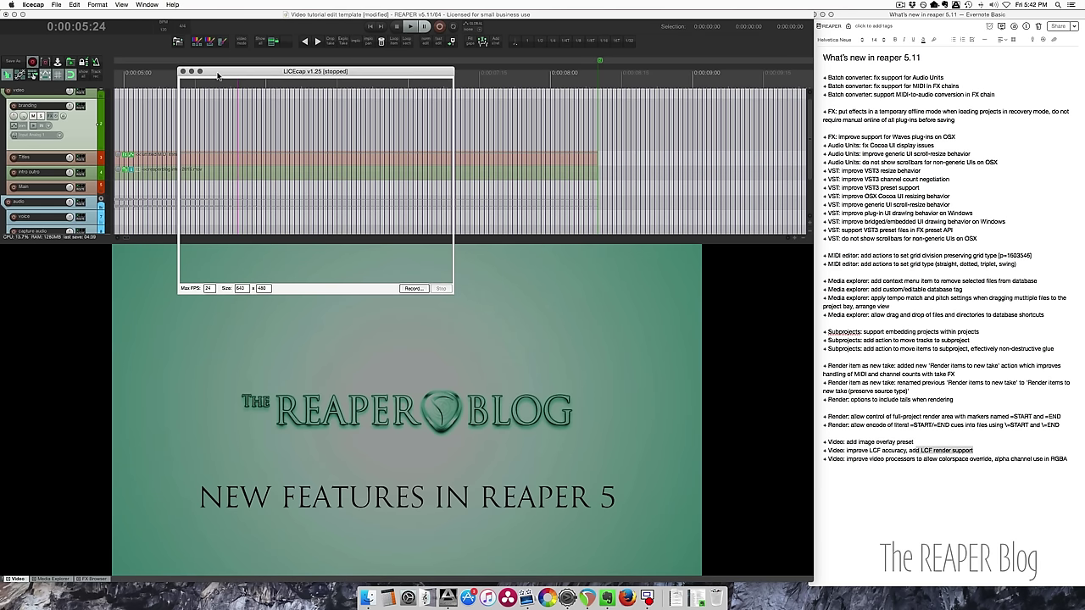
key(super+q)
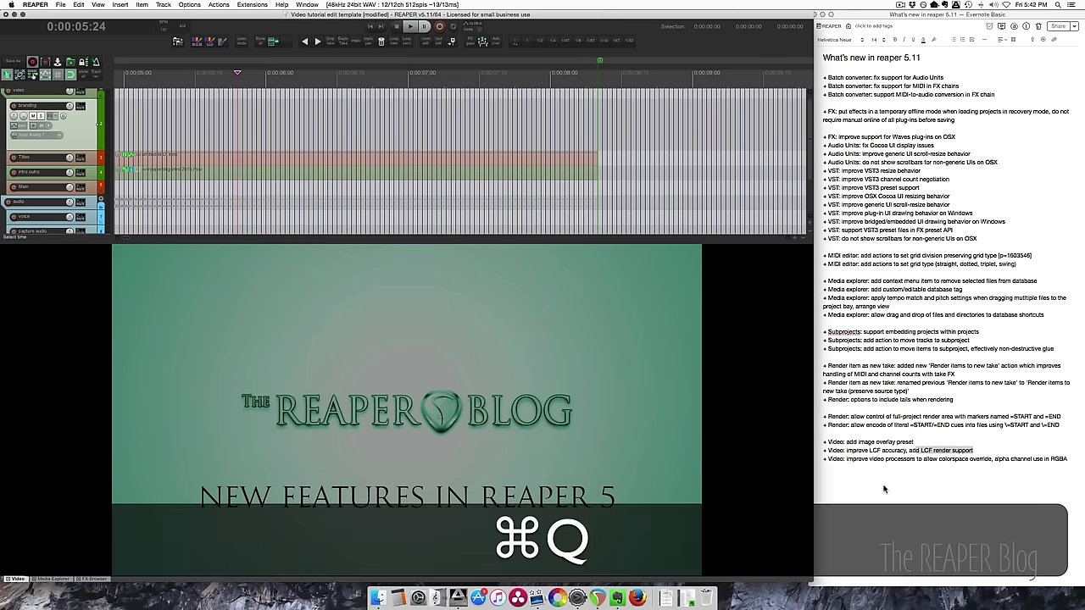
Step: Highlight the video processor colorspace override and alpha channel entry and the image overlay preset entry in the Evernote release notes, then clear the selection
click(876, 490)
drag(847, 459, 1010, 459)
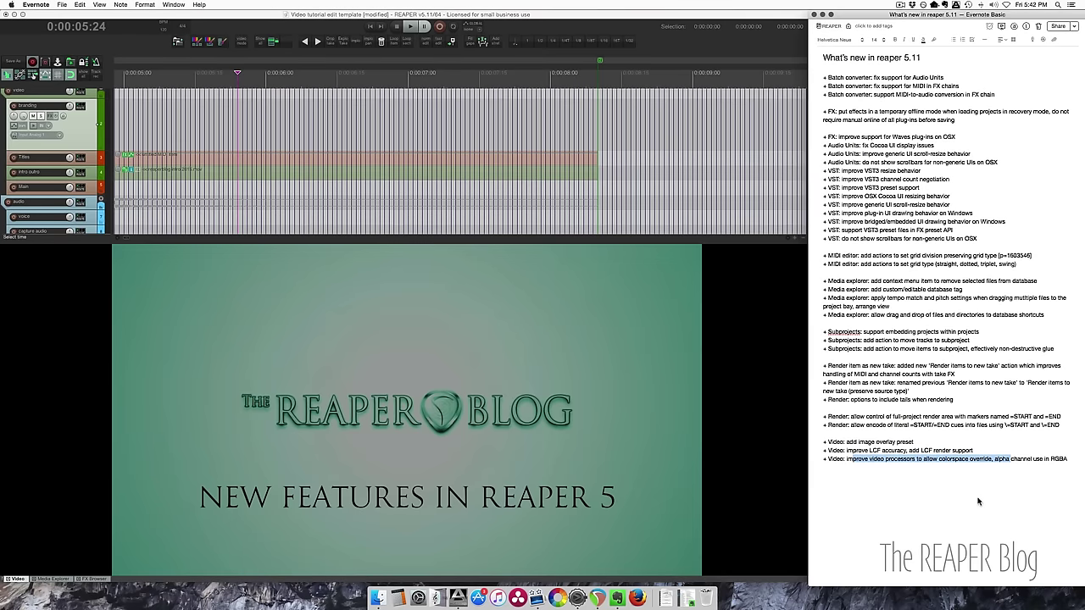
click(891, 460)
drag(890, 461, 1042, 464)
click(1020, 478)
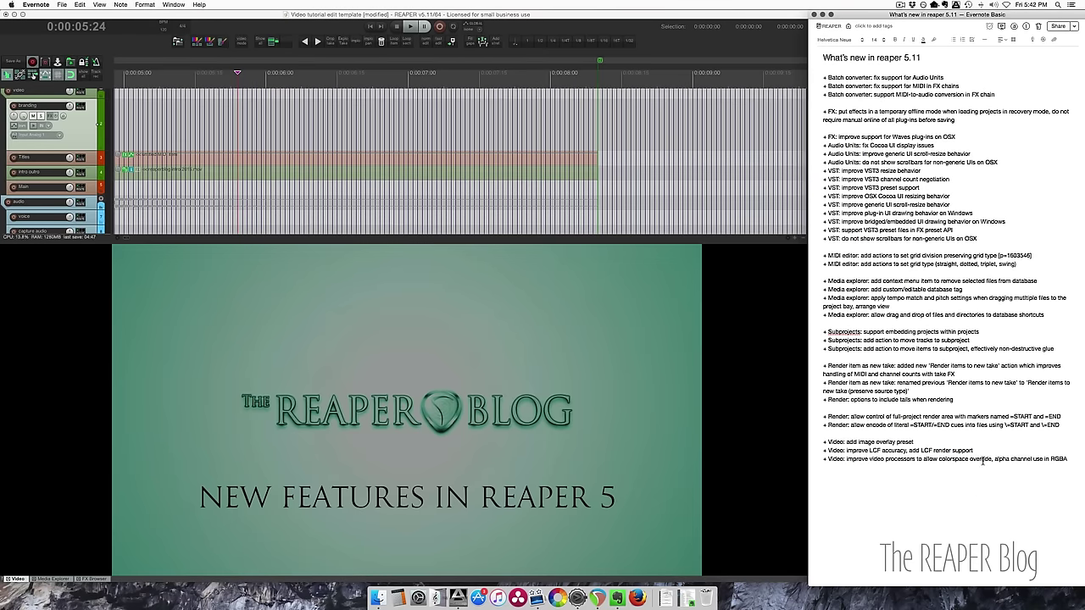
drag(843, 441, 944, 441)
click(934, 469)
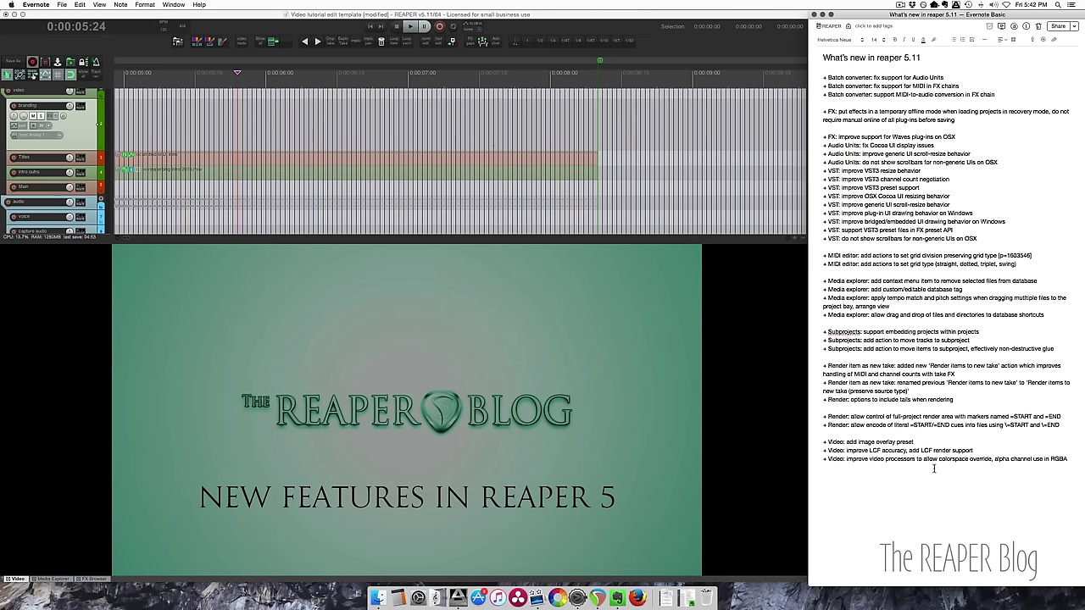